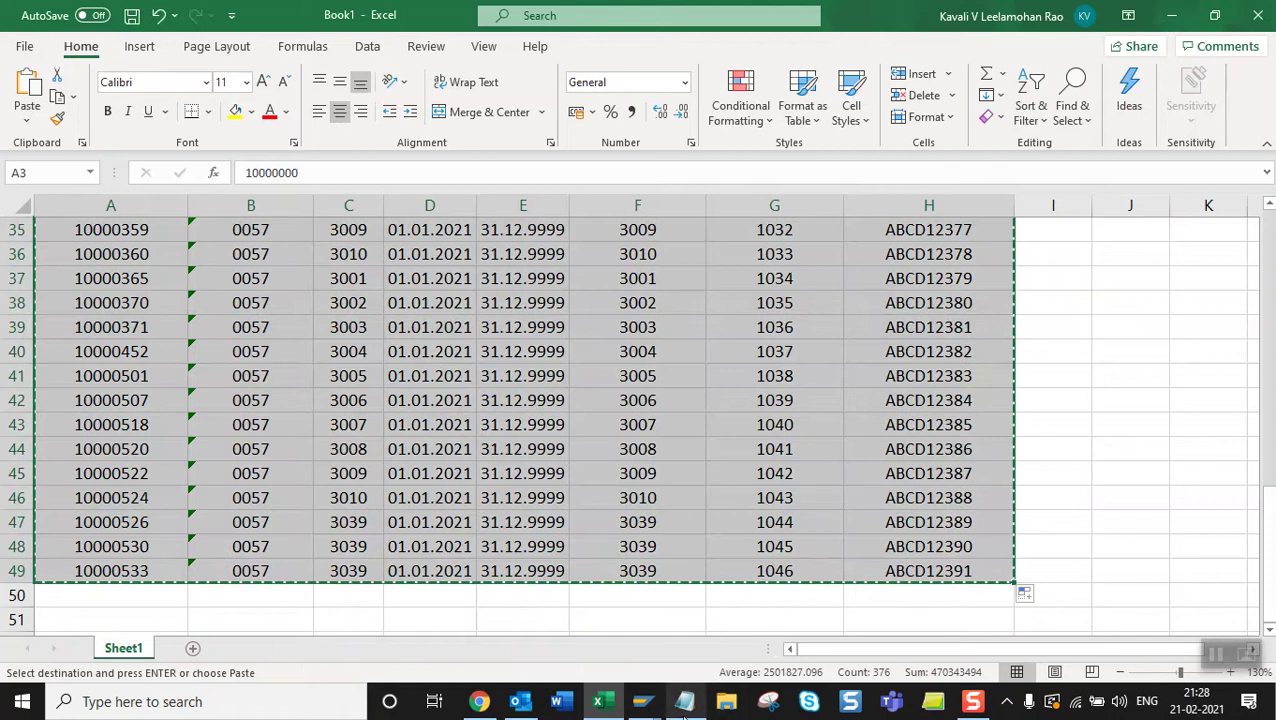
# Switch to Notepad, save the YOU TUBE CLASS notes and close them.
pyautogui.click(685, 701)
pyautogui.hotkey('ctrl', 's')
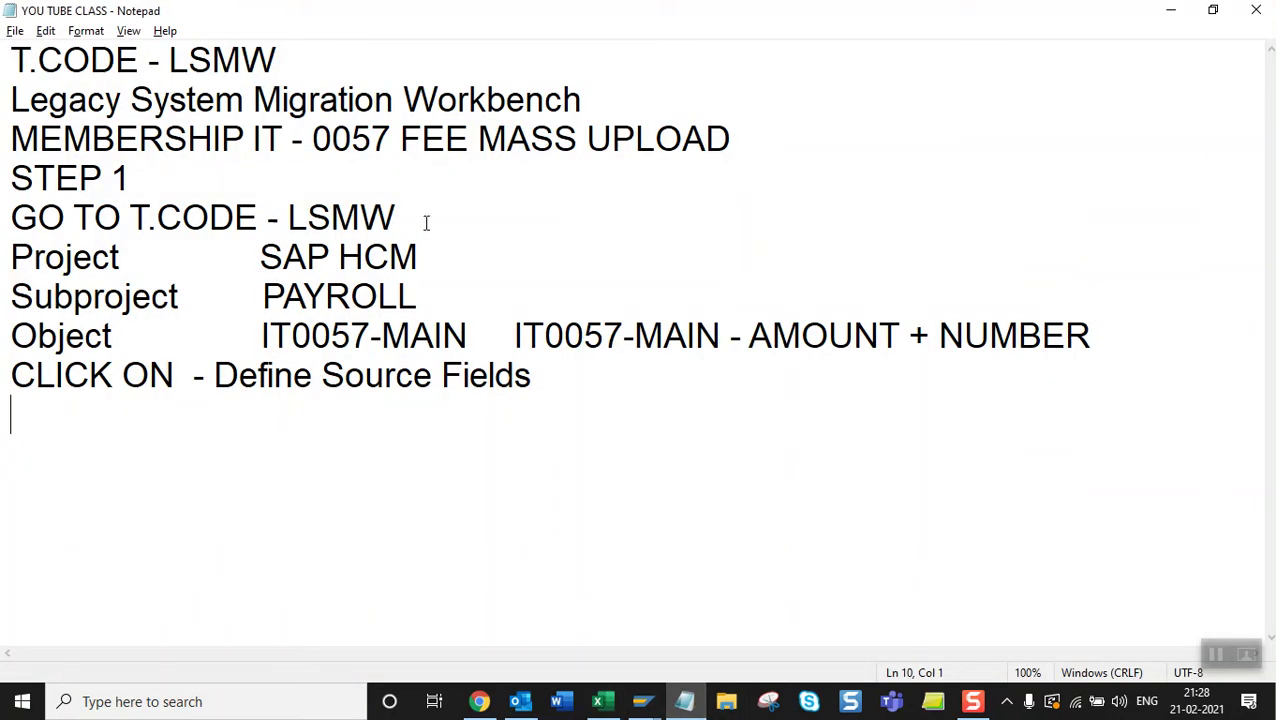
pyautogui.click(1260, 16)
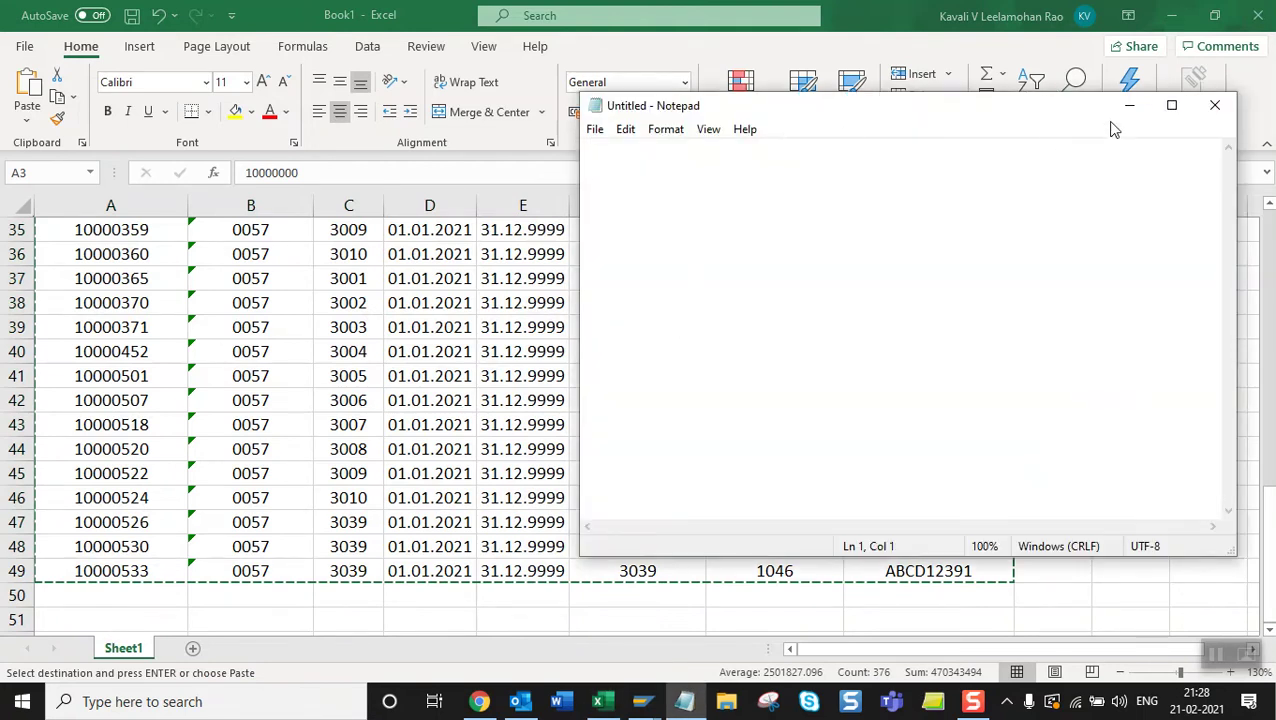
# Paste the rows copied from the Excel sheet into a new blank Notepad document in a maximized window.
pyautogui.click(1172, 107)
pyautogui.hotkey('ctrl', 'v')
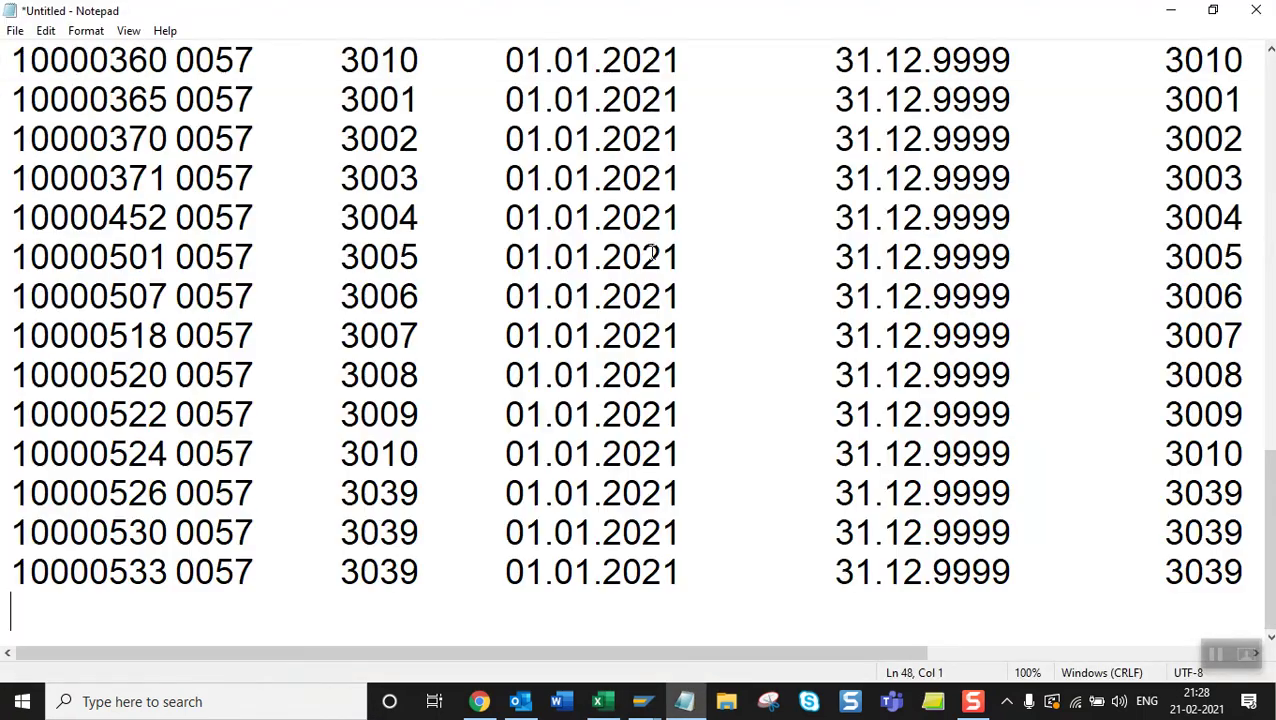
pyautogui.scroll(11, 677, 318)
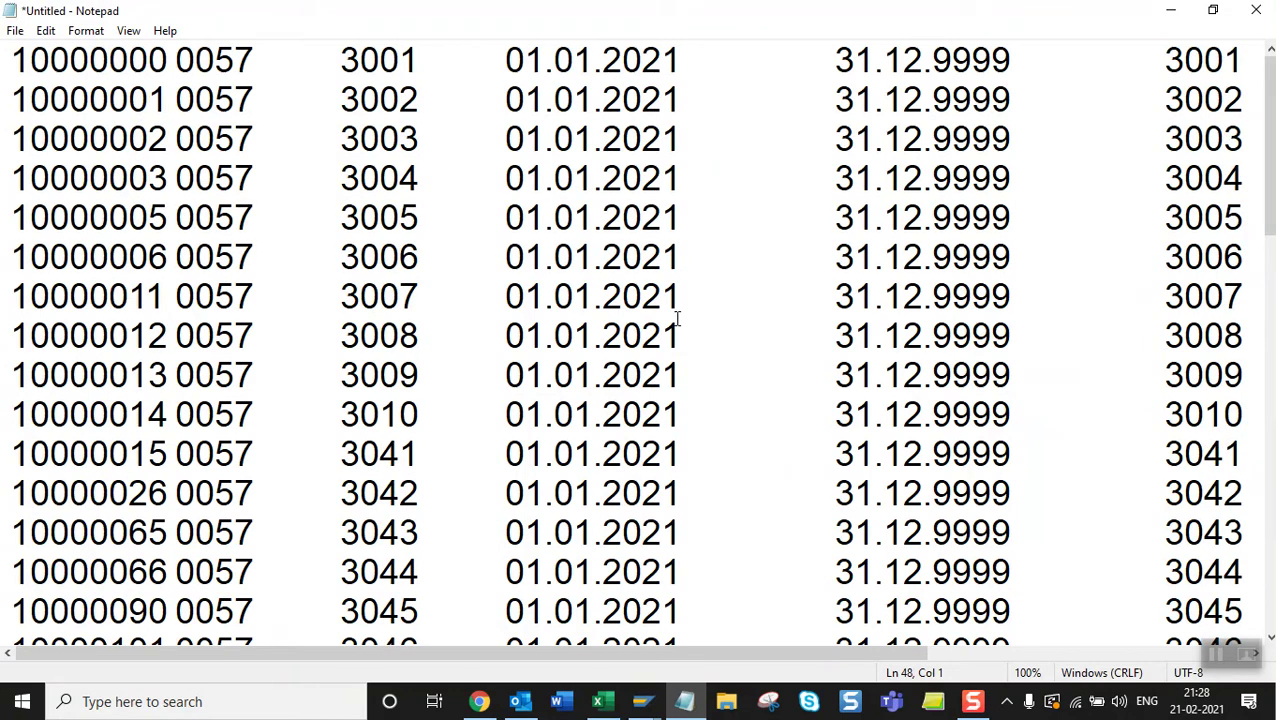
# Set the font size of the pasted data to 22.
pyautogui.hotkey('ctrl', 'a')
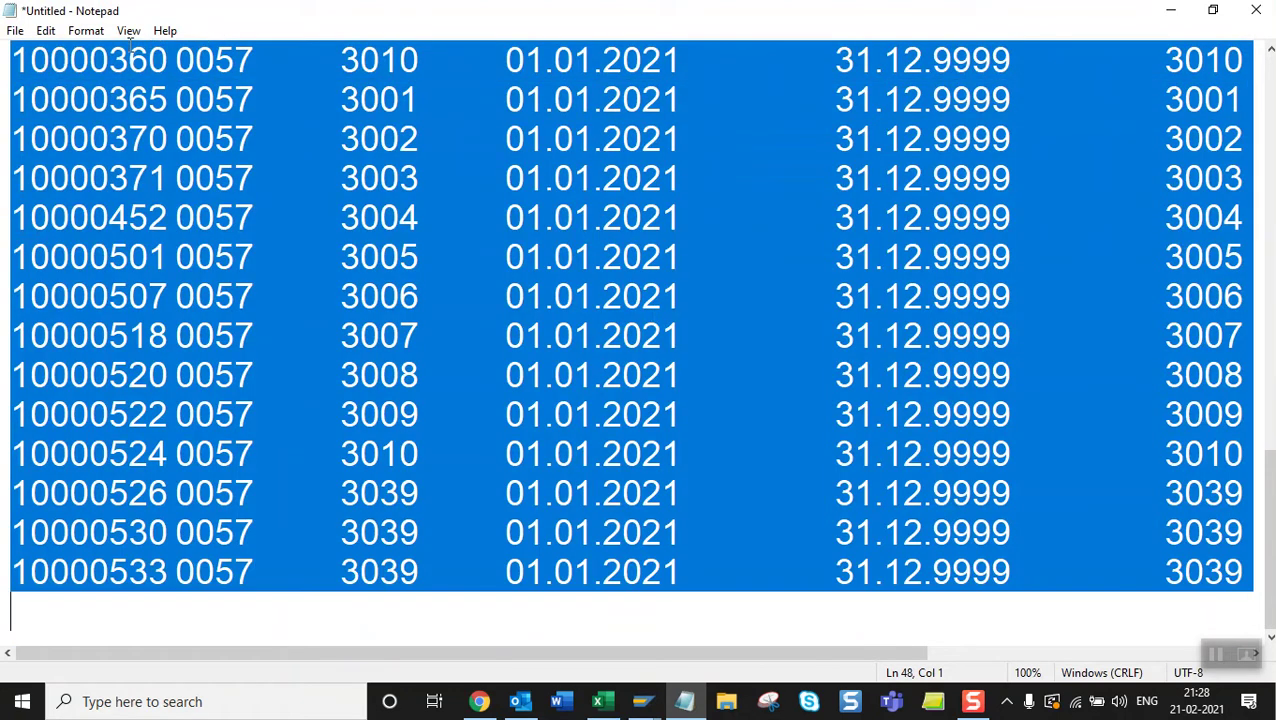
pyautogui.click(90, 31)
pyautogui.click(116, 73)
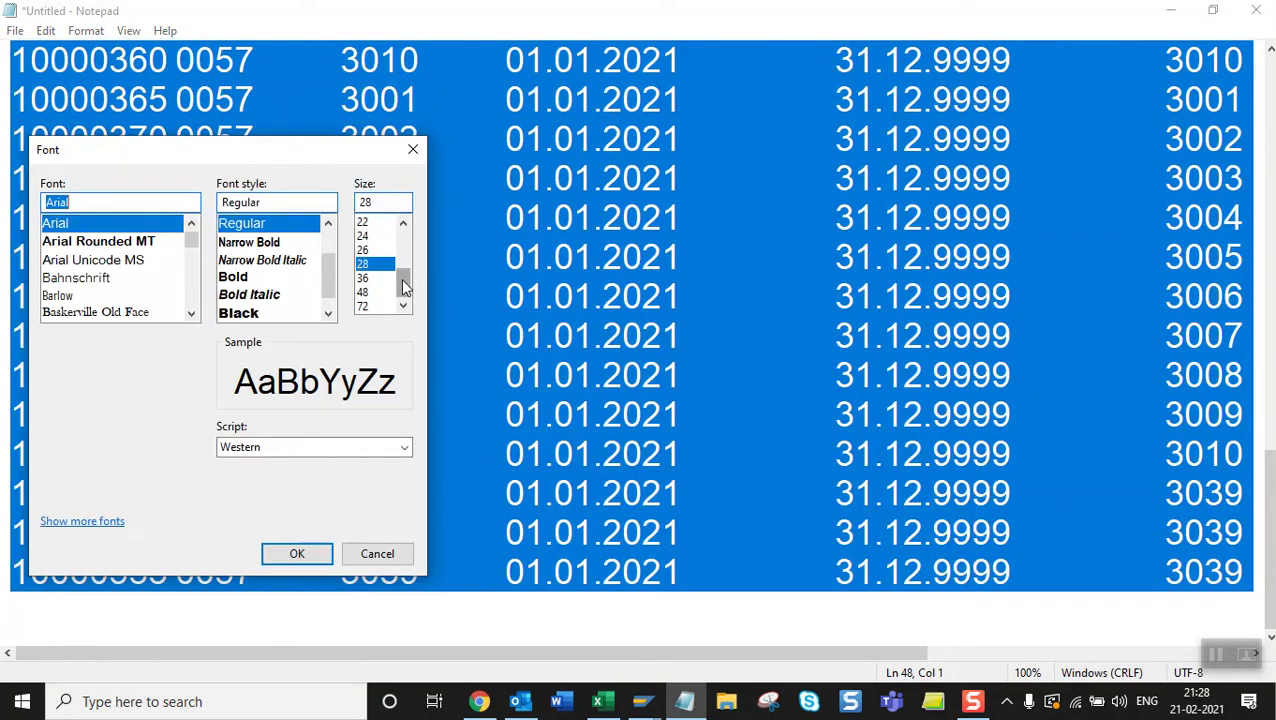
pyautogui.click(365, 222)
pyautogui.click(297, 554)
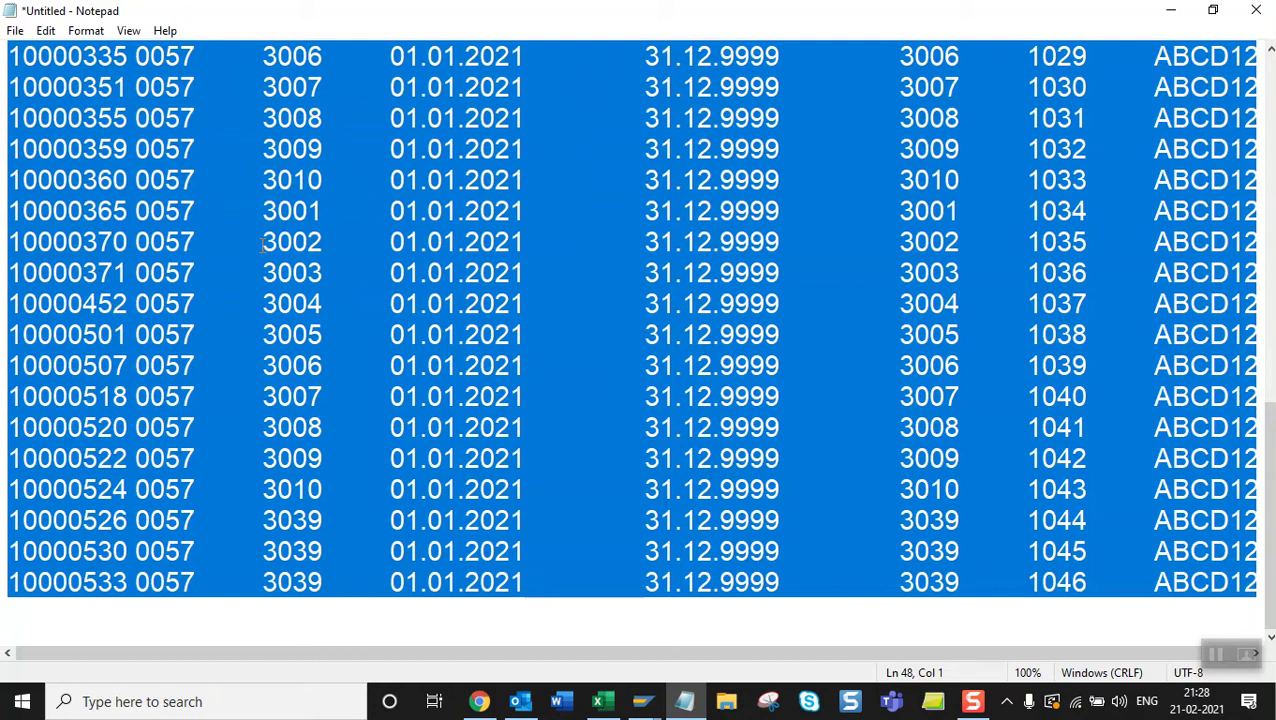
pyautogui.scroll(-3, 263, 245)
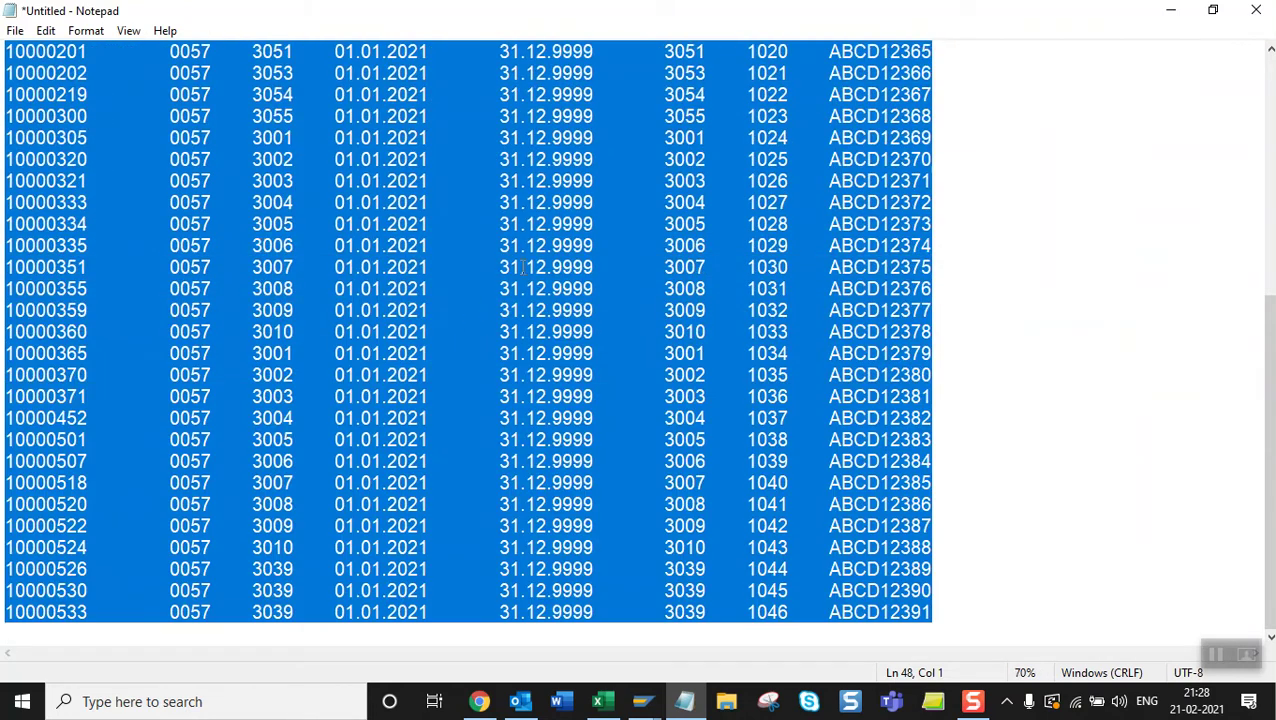
pyautogui.scroll(7, 522, 267)
pyautogui.click(594, 224)
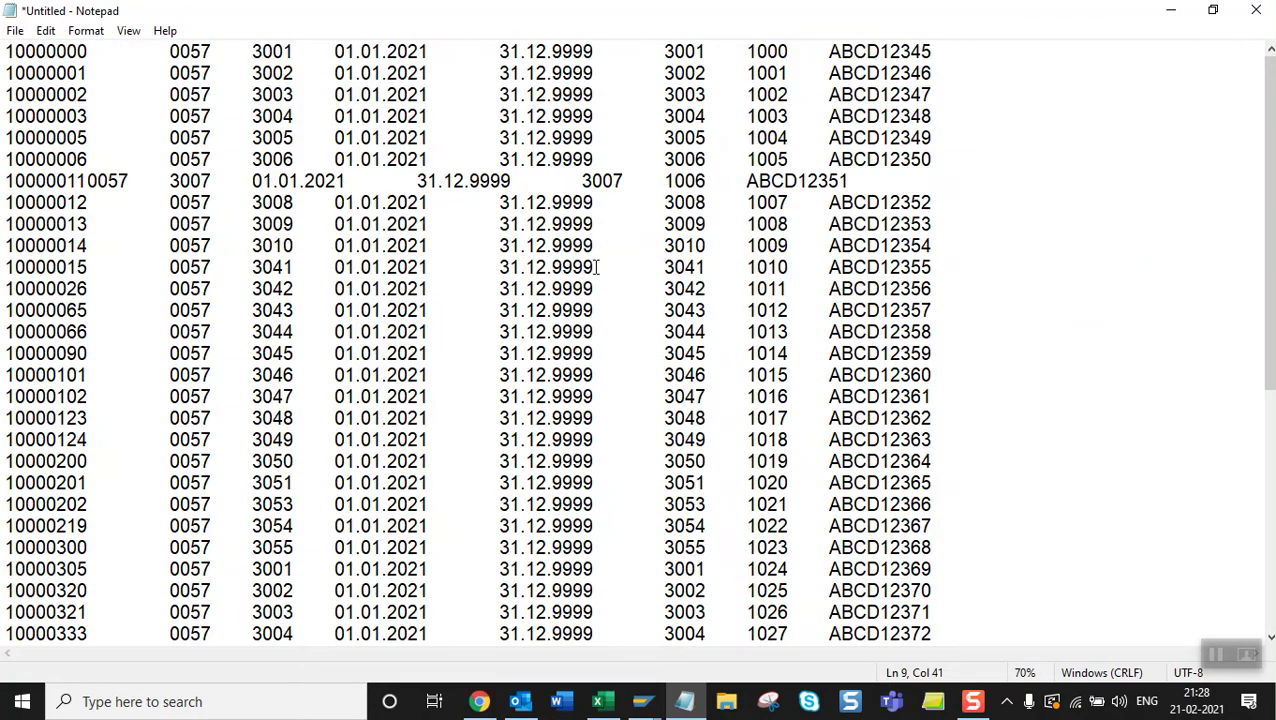
# Save the text document to the Desktop as LSMW-IT0057 and close it.
pyautogui.click(15, 30)
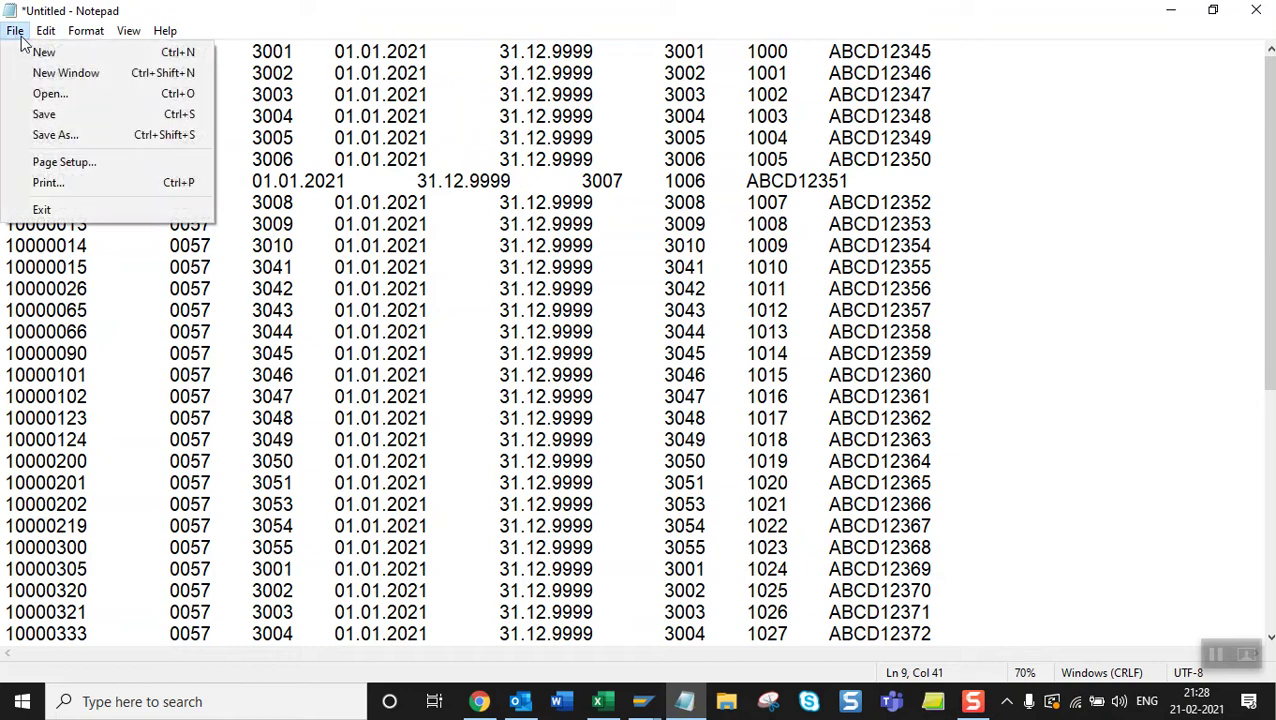
pyautogui.click(60, 135)
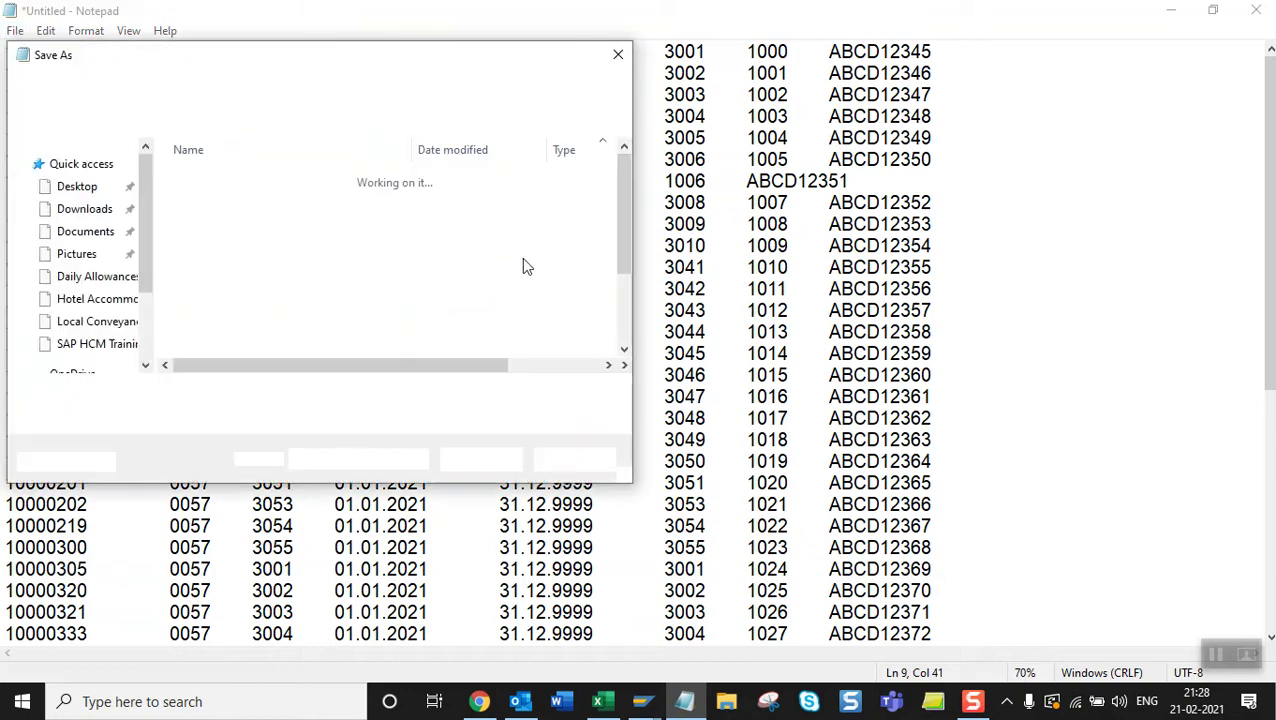
pyautogui.scroll(4, 151, 260)
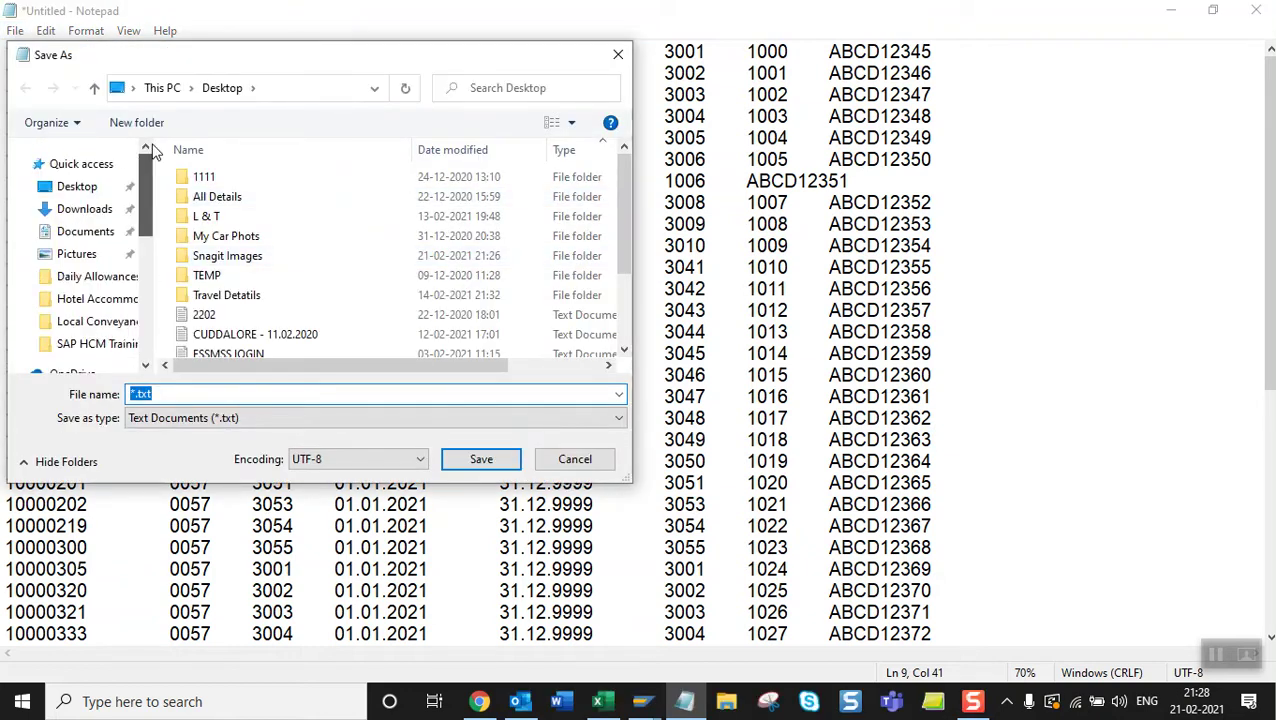
pyautogui.click(97, 190)
pyautogui.click(203, 394)
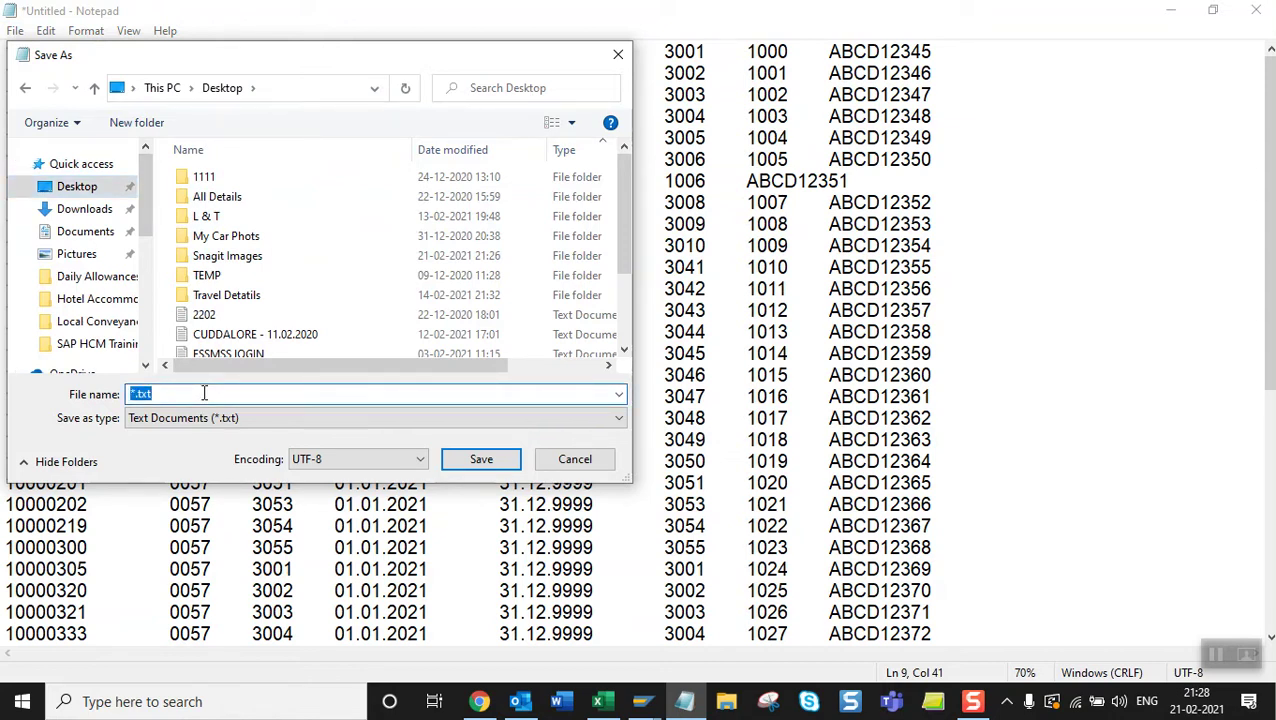
pyautogui.write('LSMW-IT0057')
pyautogui.click(486, 460)
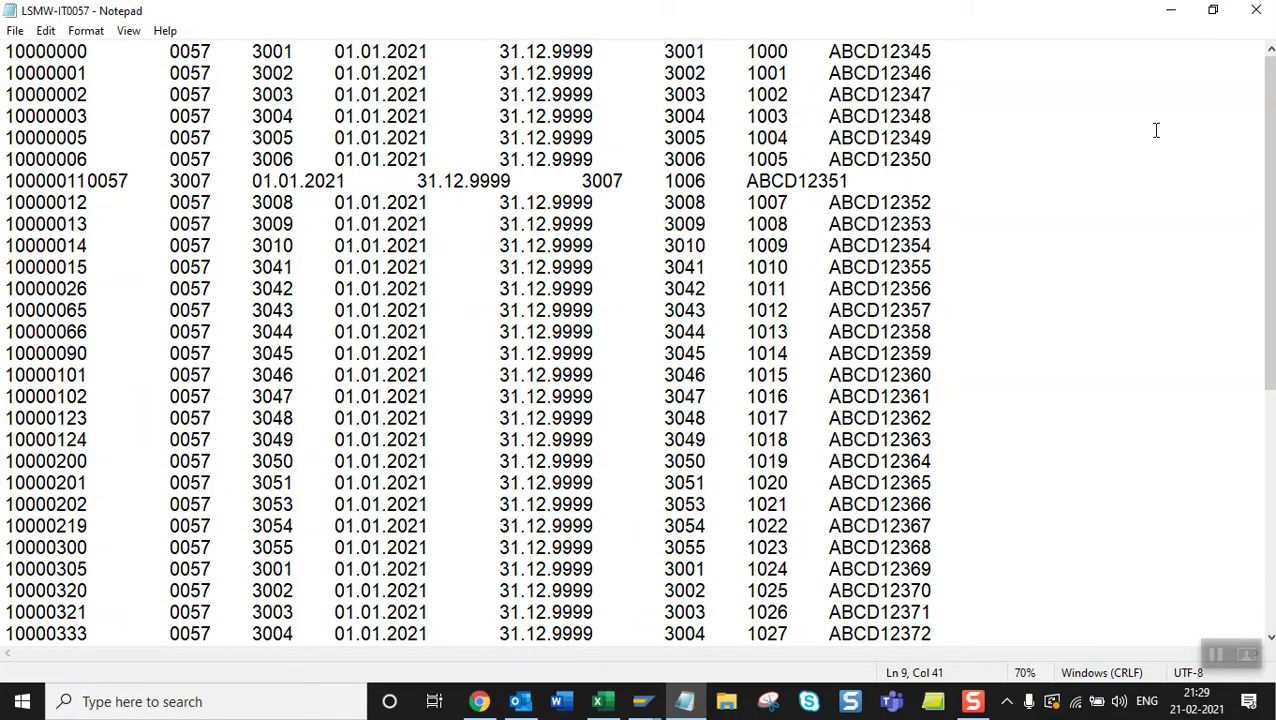
pyautogui.click(1254, 10)
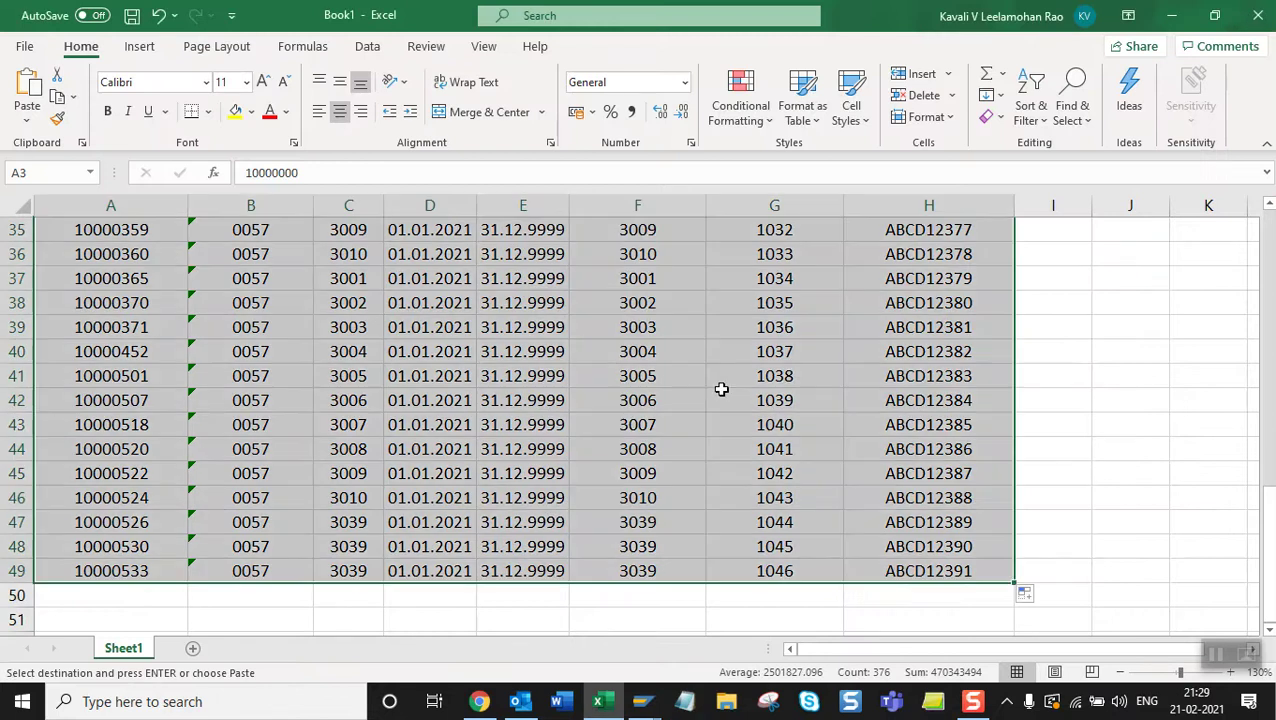
# Switch to the SAP LSM Workbench and open the Specify Files process step in change mode.
pyautogui.moveTo(642, 701)
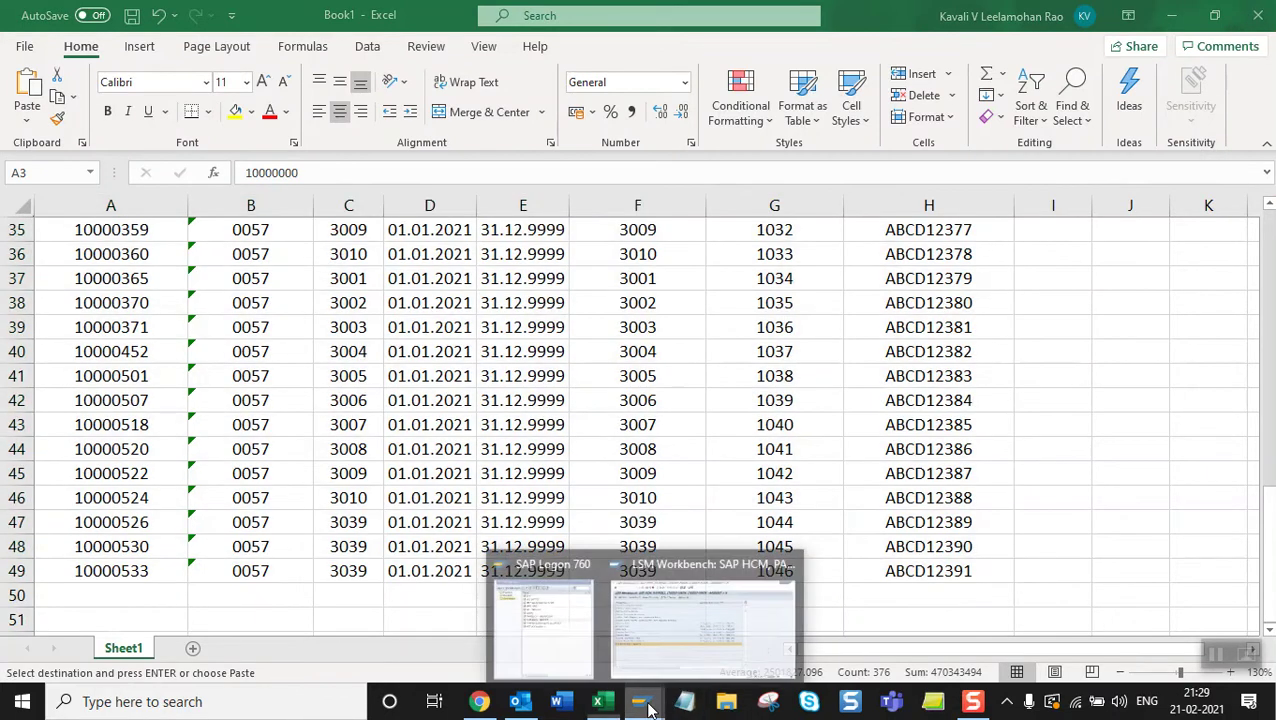
pyautogui.click(722, 620)
pyautogui.click(28, 298)
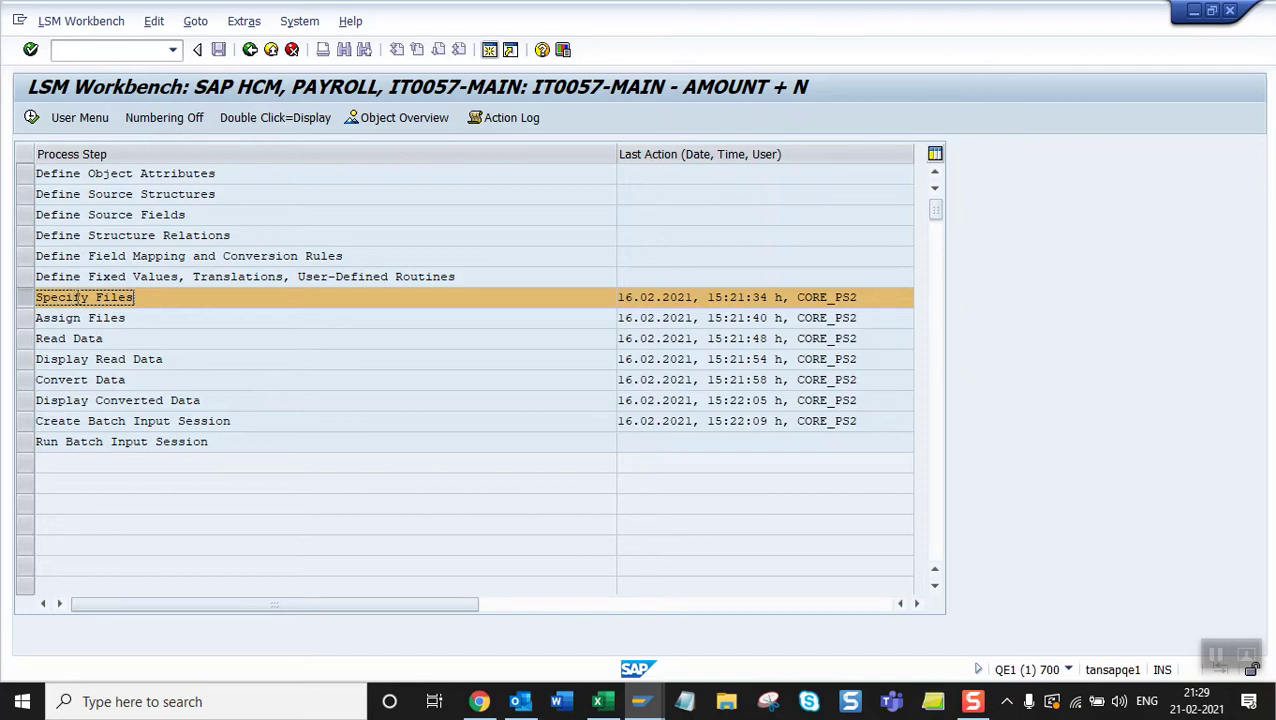
pyautogui.click(32, 118)
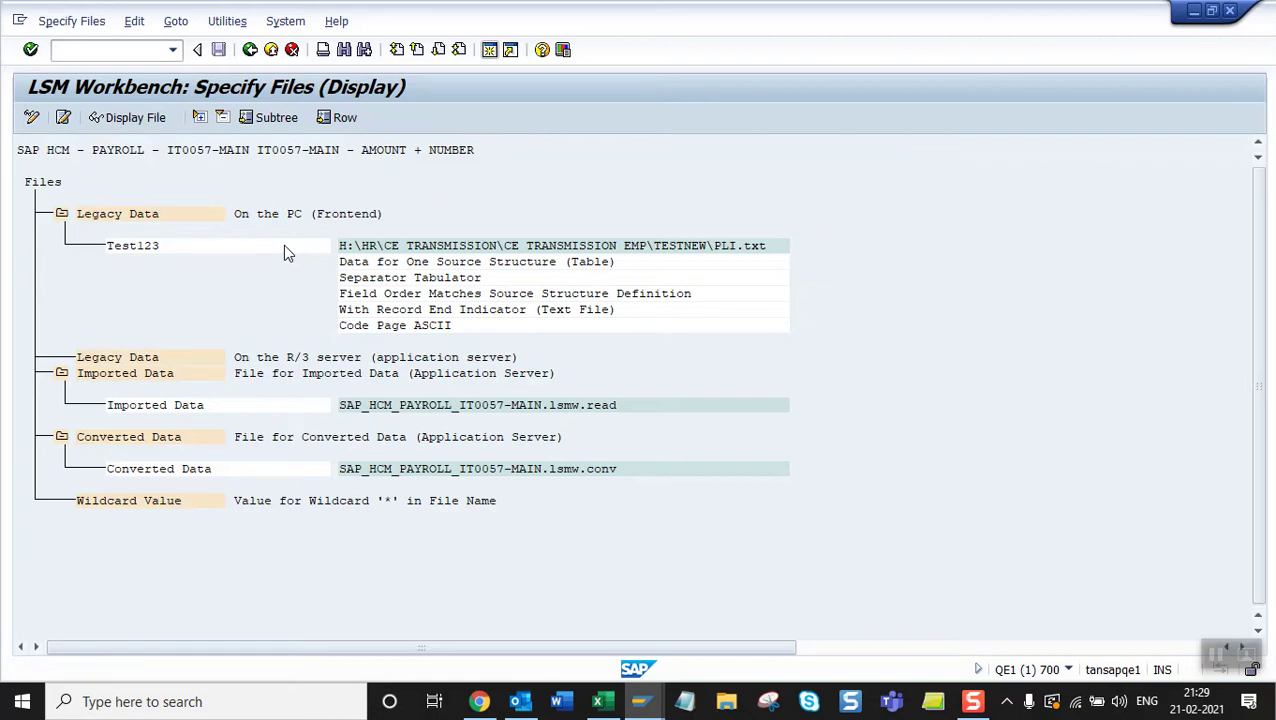
pyautogui.click(357, 246)
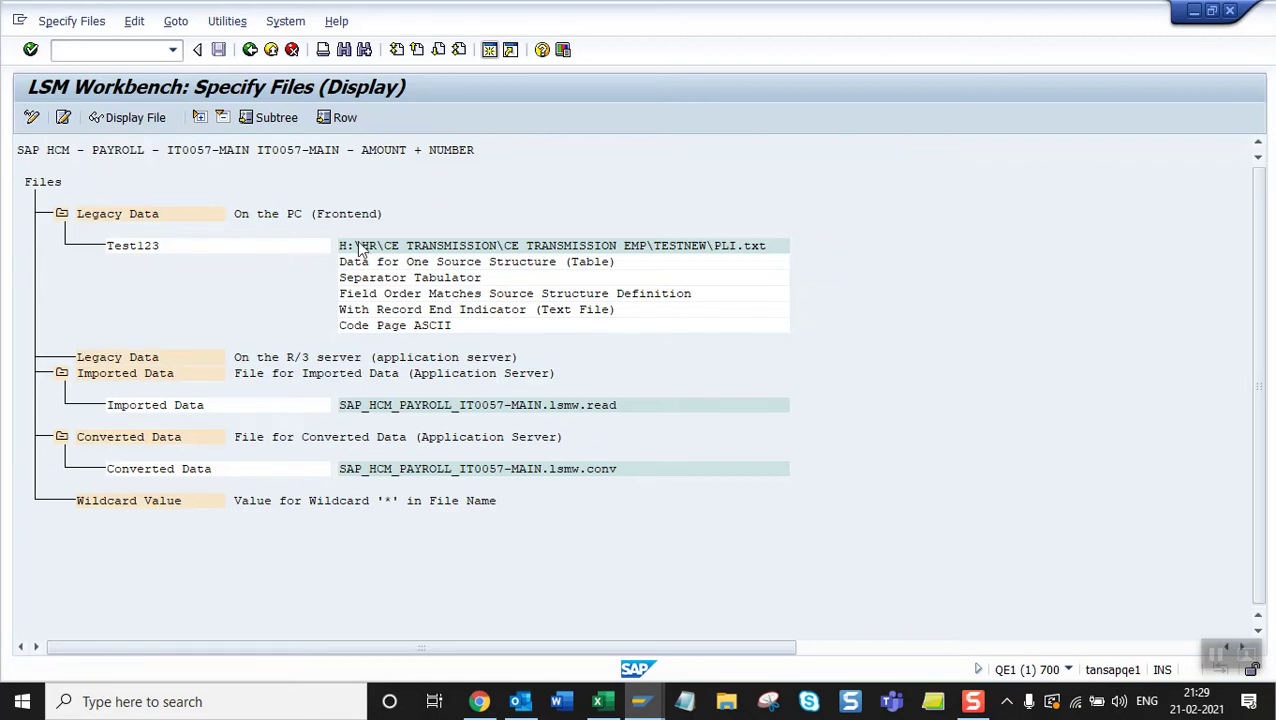
pyautogui.click(31, 118)
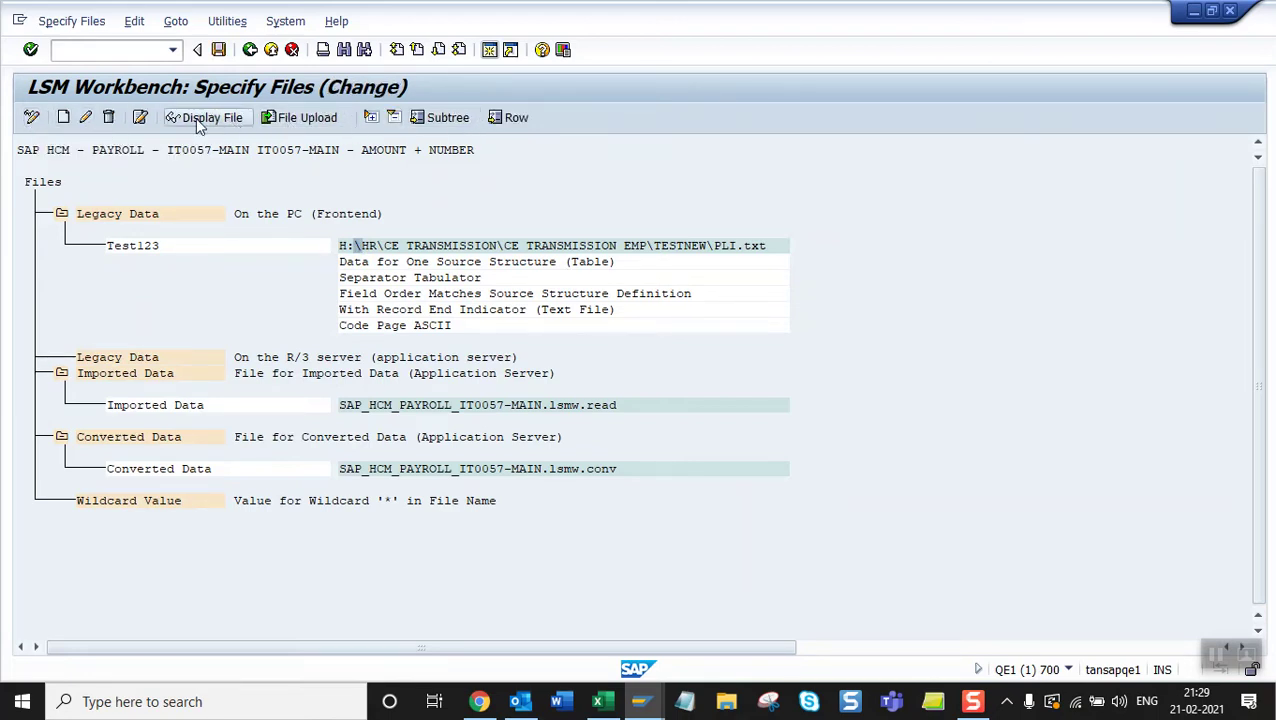
pyautogui.click(31, 118)
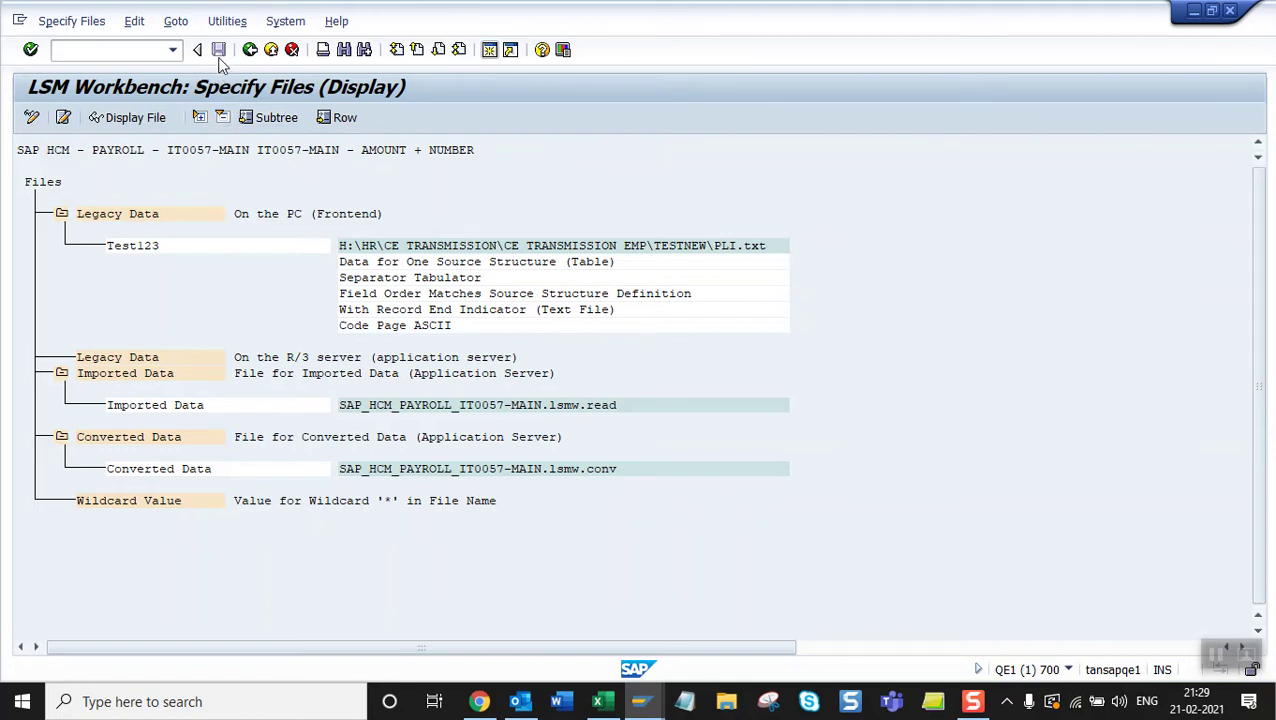
pyautogui.click(31, 119)
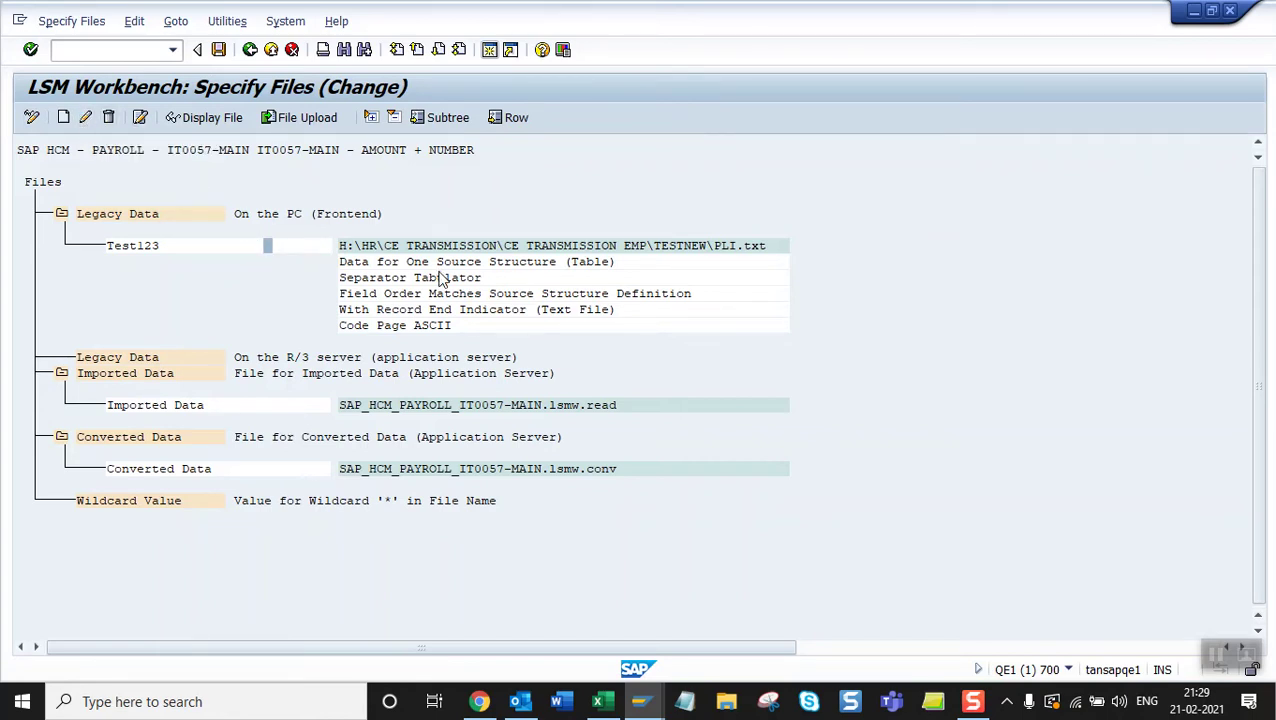
# Edit the Test123 legacy data entry and choose the LSMW-IT0057 text file from the Desktop as its source file.
pyautogui.click(238, 245)
pyautogui.click(86, 118)
pyautogui.moveTo(488, 109); pyautogui.dragTo(877, 95)
pyautogui.click(1060, 119)
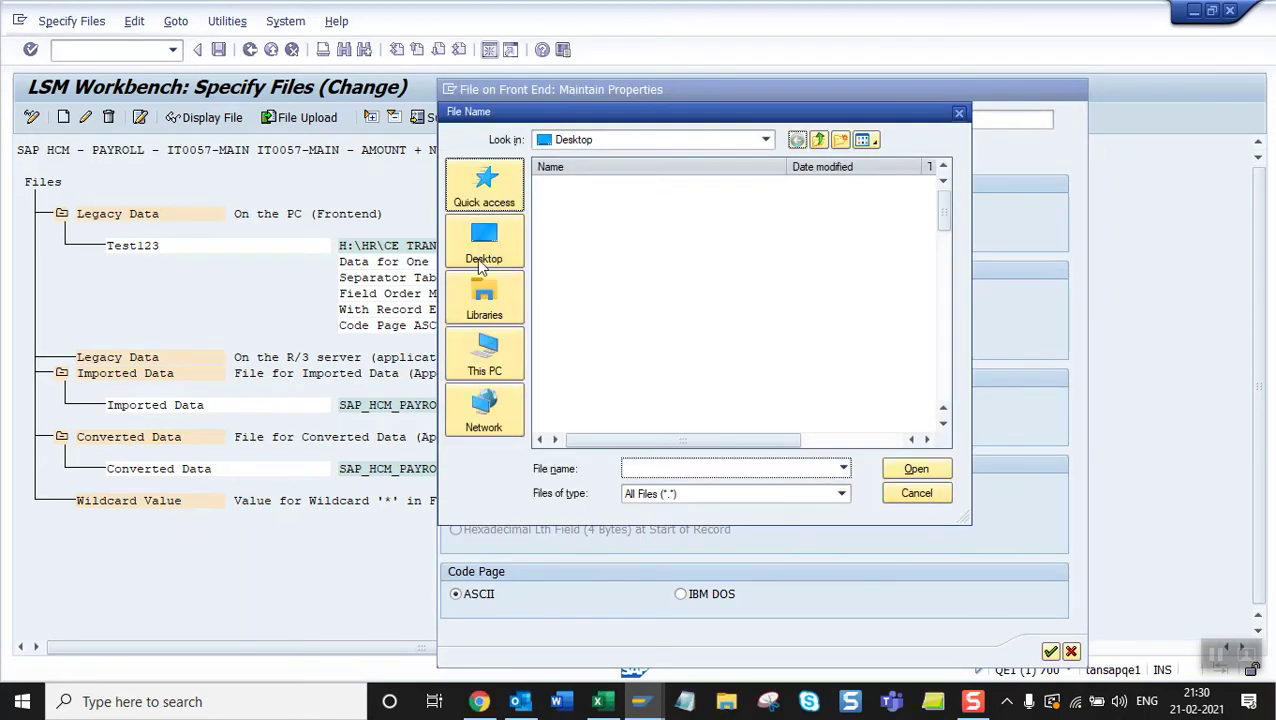
pyautogui.click(479, 256)
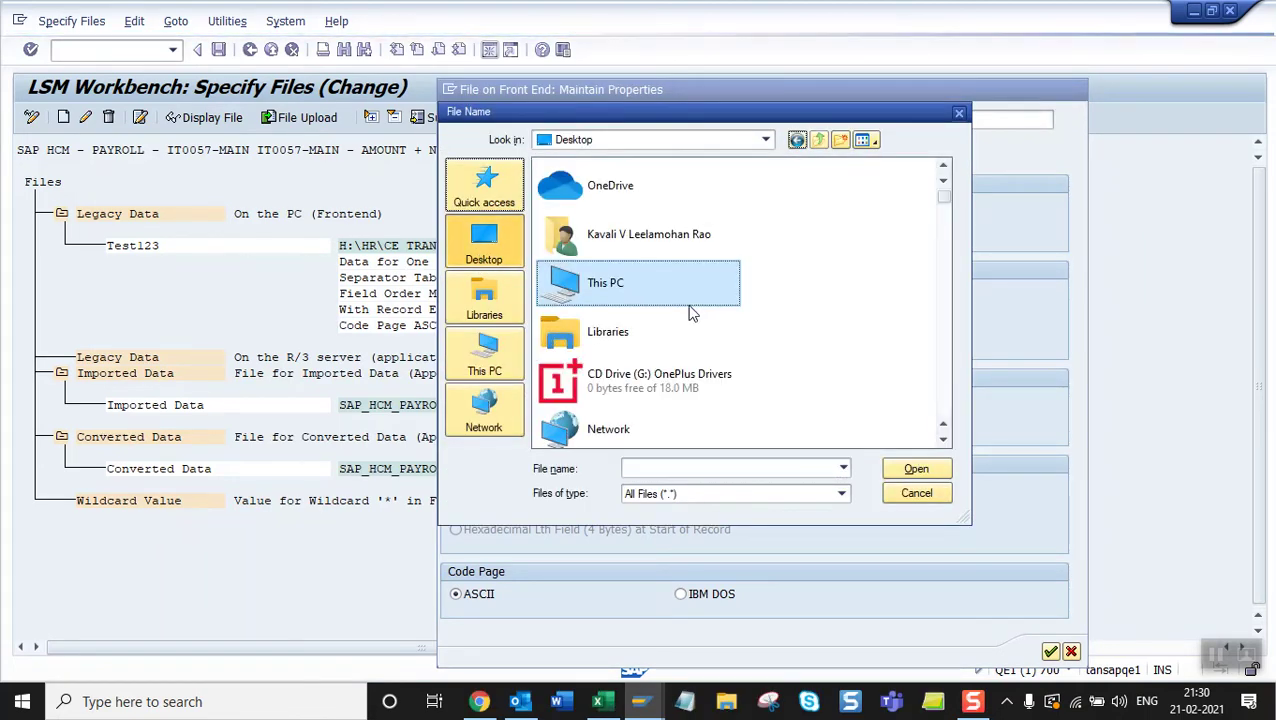
pyautogui.press('l')
pyautogui.press('l')
pyautogui.press('l')
pyautogui.press('l')
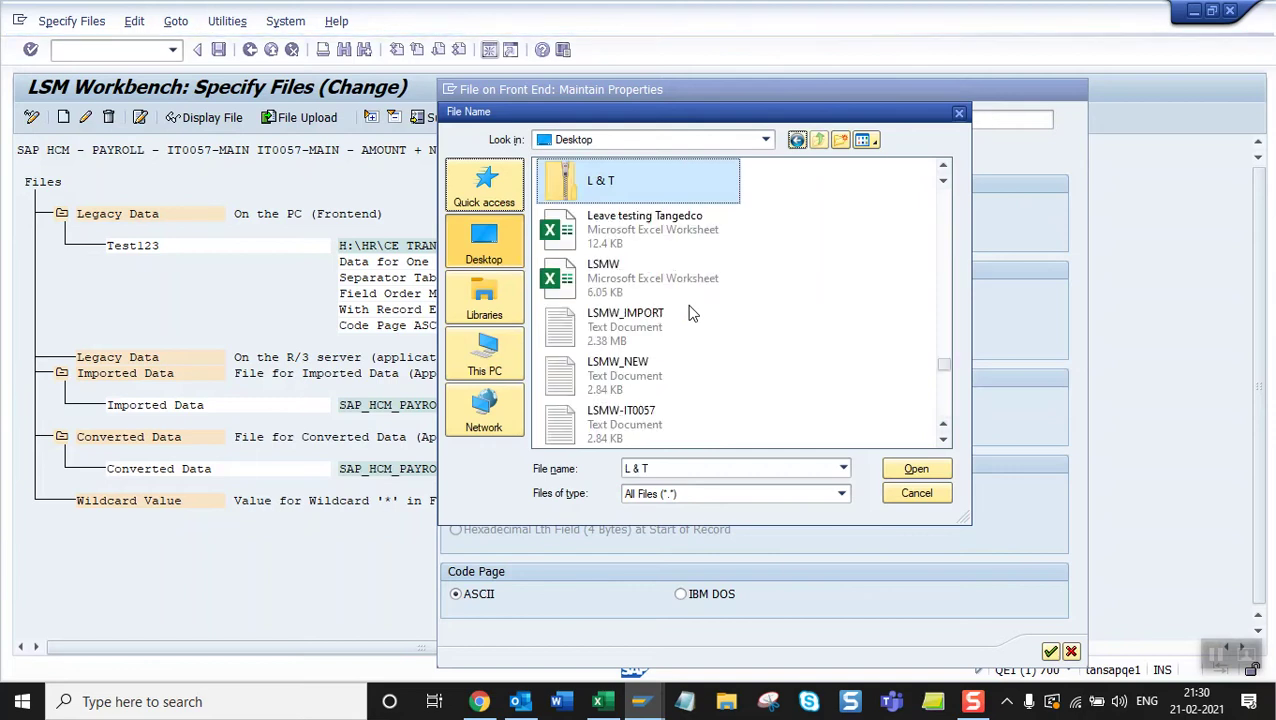
pyautogui.click(662, 425)
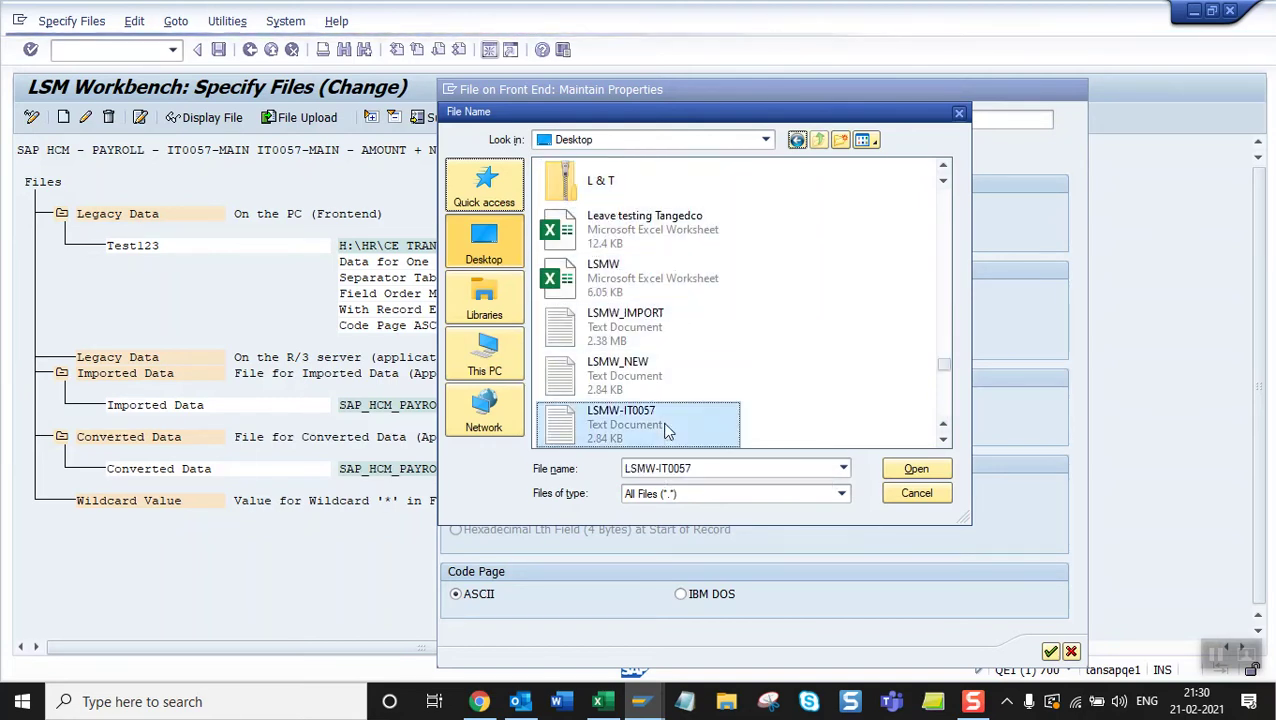
pyautogui.click(914, 472)
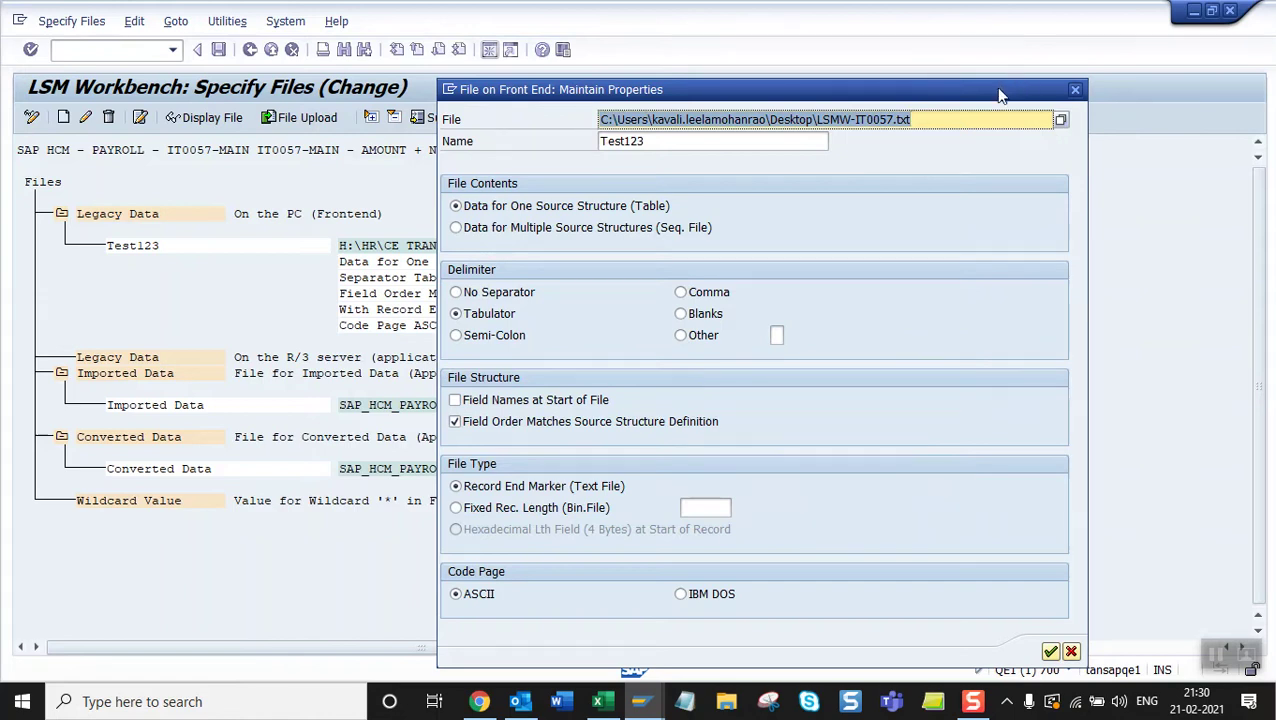
# Accept the Test123 file properties and save the file specification.
pyautogui.moveTo(1000, 95); pyautogui.dragTo(962, 20)
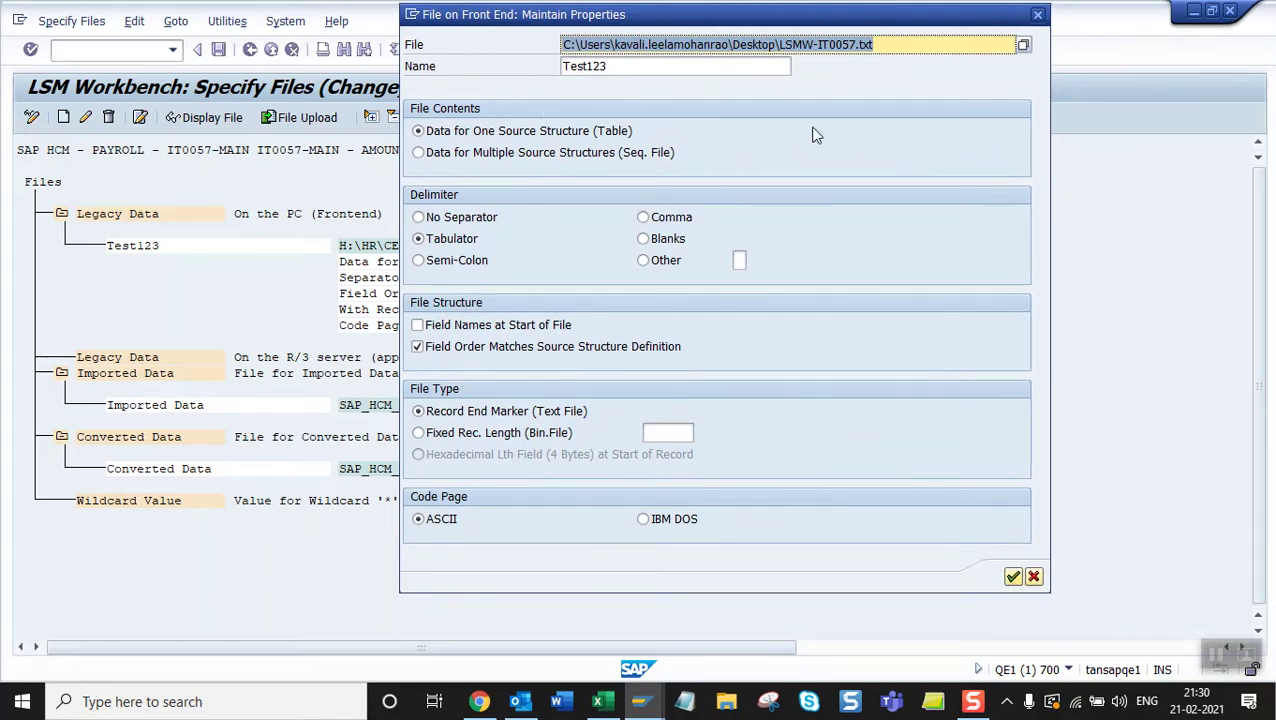
pyautogui.click(990, 48)
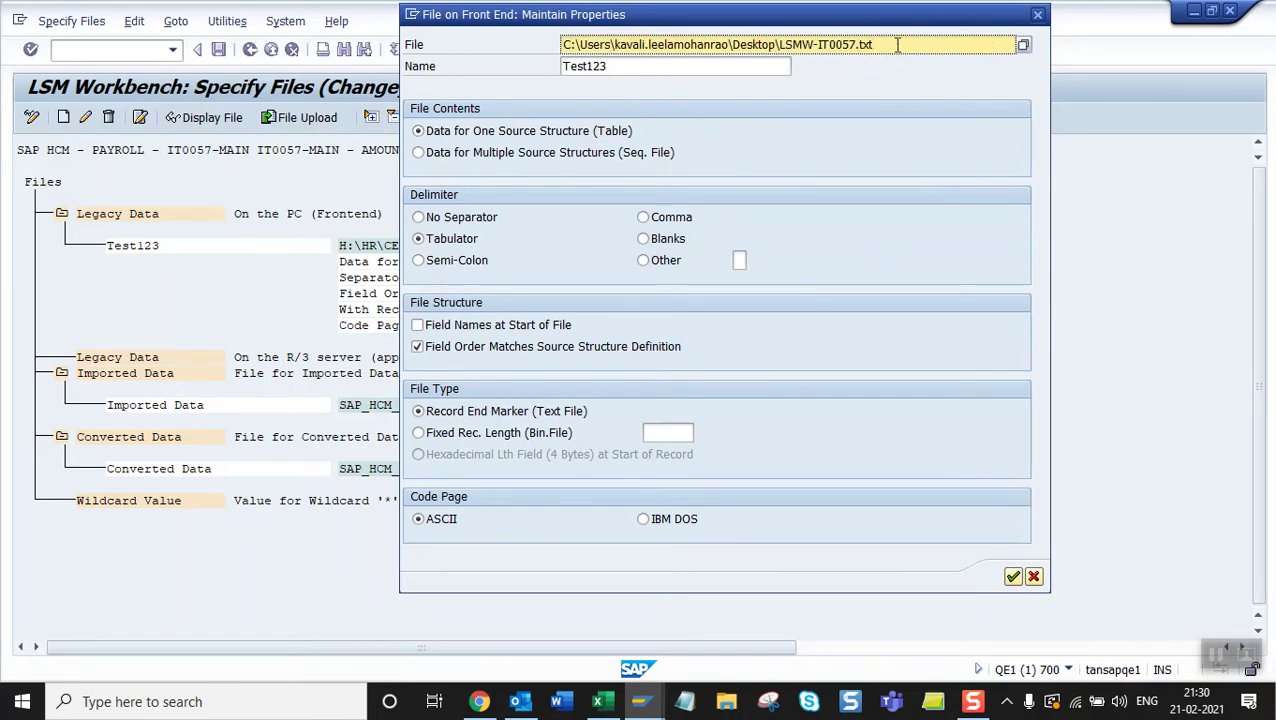
pyautogui.click(1012, 576)
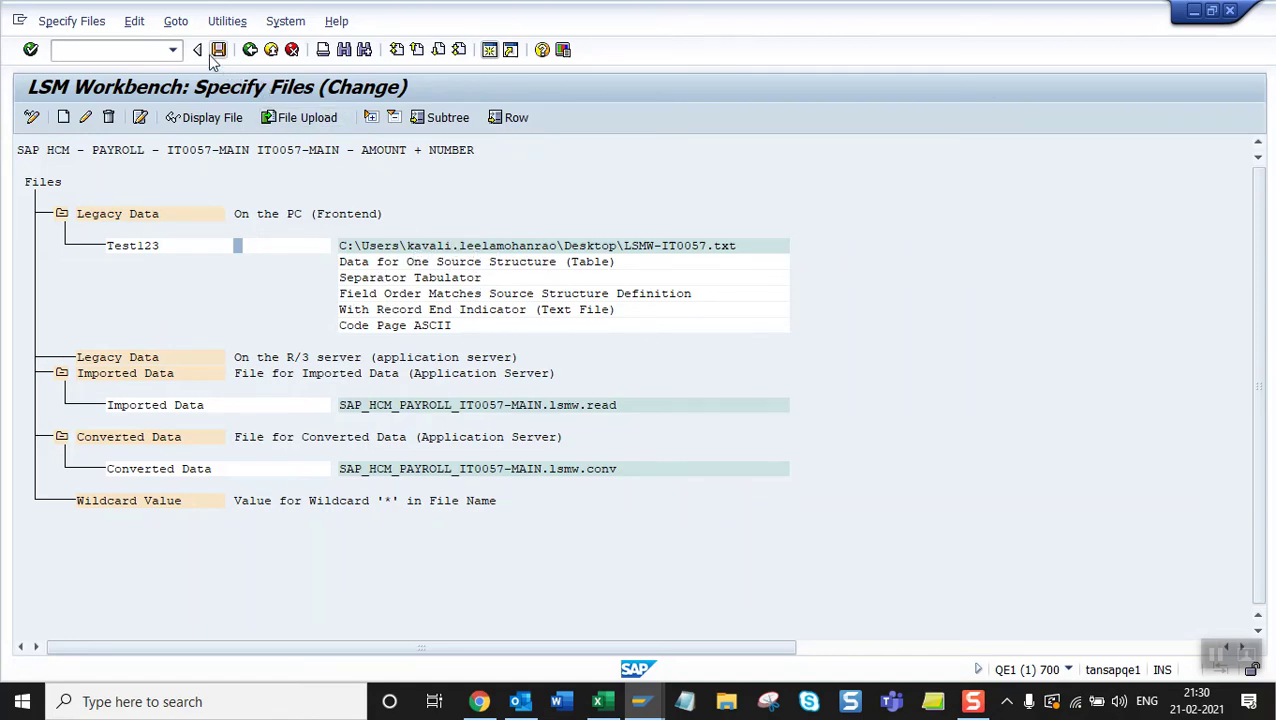
pyautogui.click(219, 50)
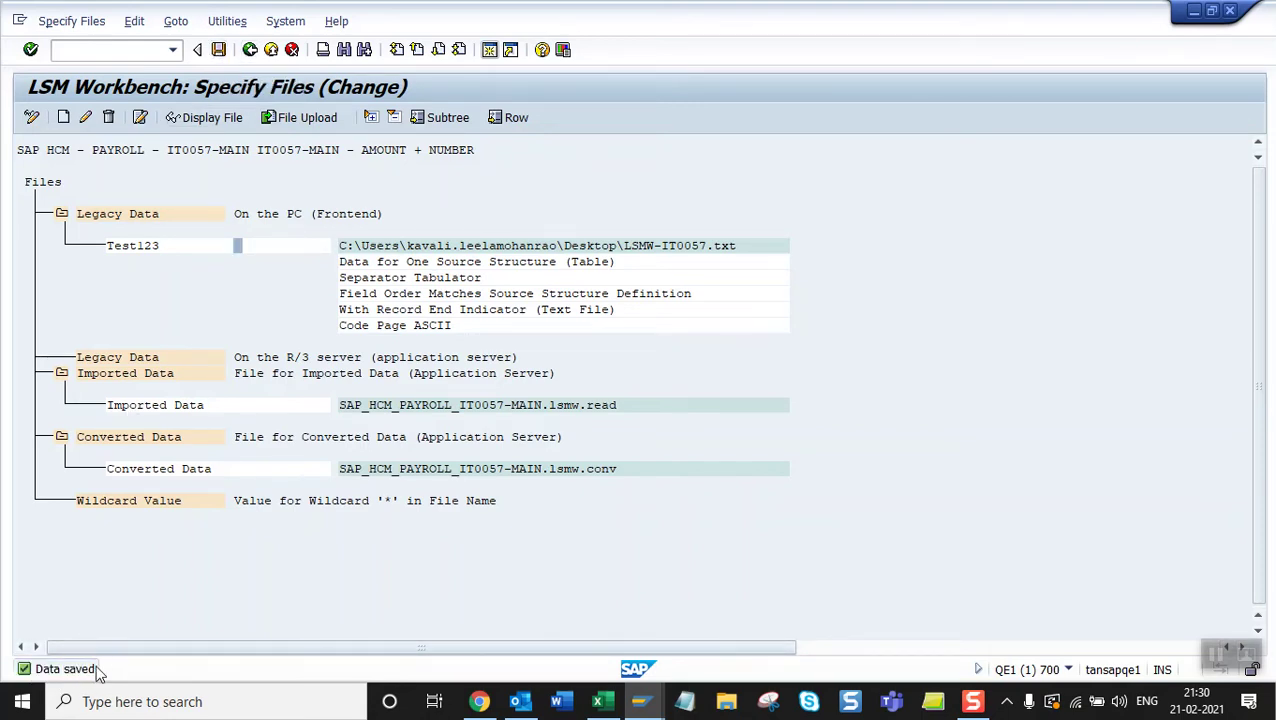
# Return to the process steps, open Assign Files in change mode and save the Test123 file assignment.
pyautogui.click(250, 50)
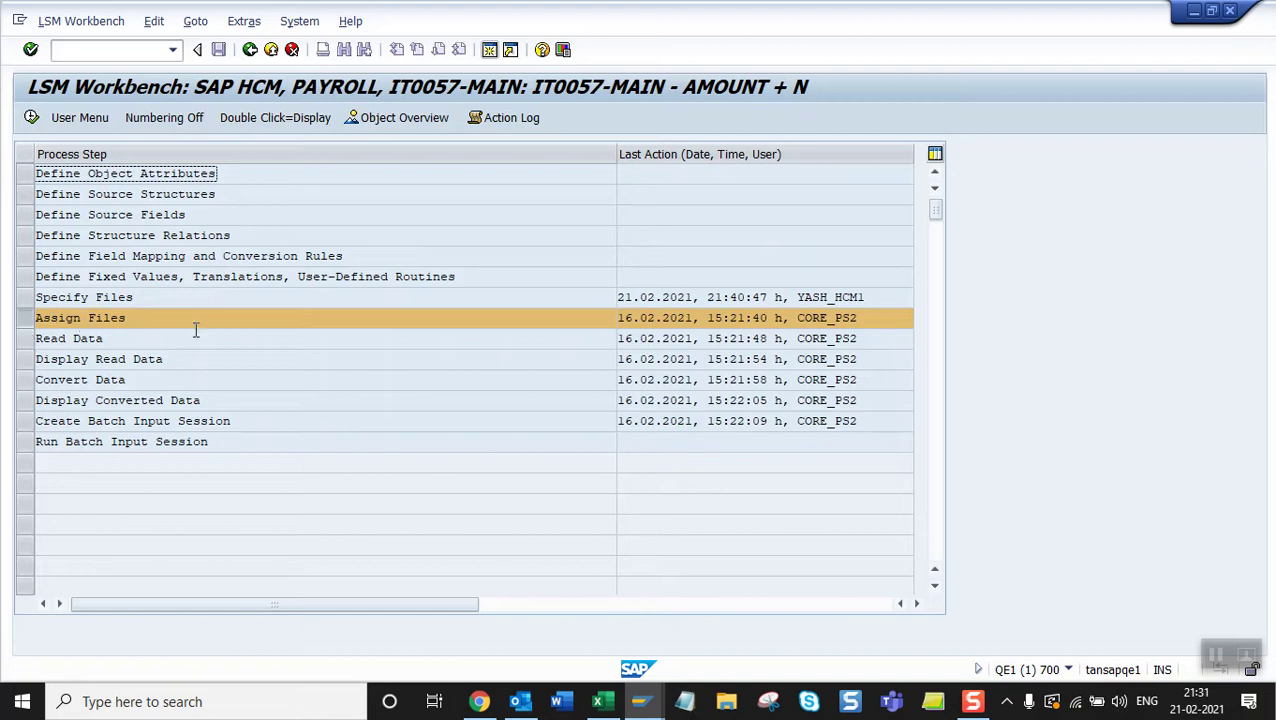
pyautogui.click(32, 118)
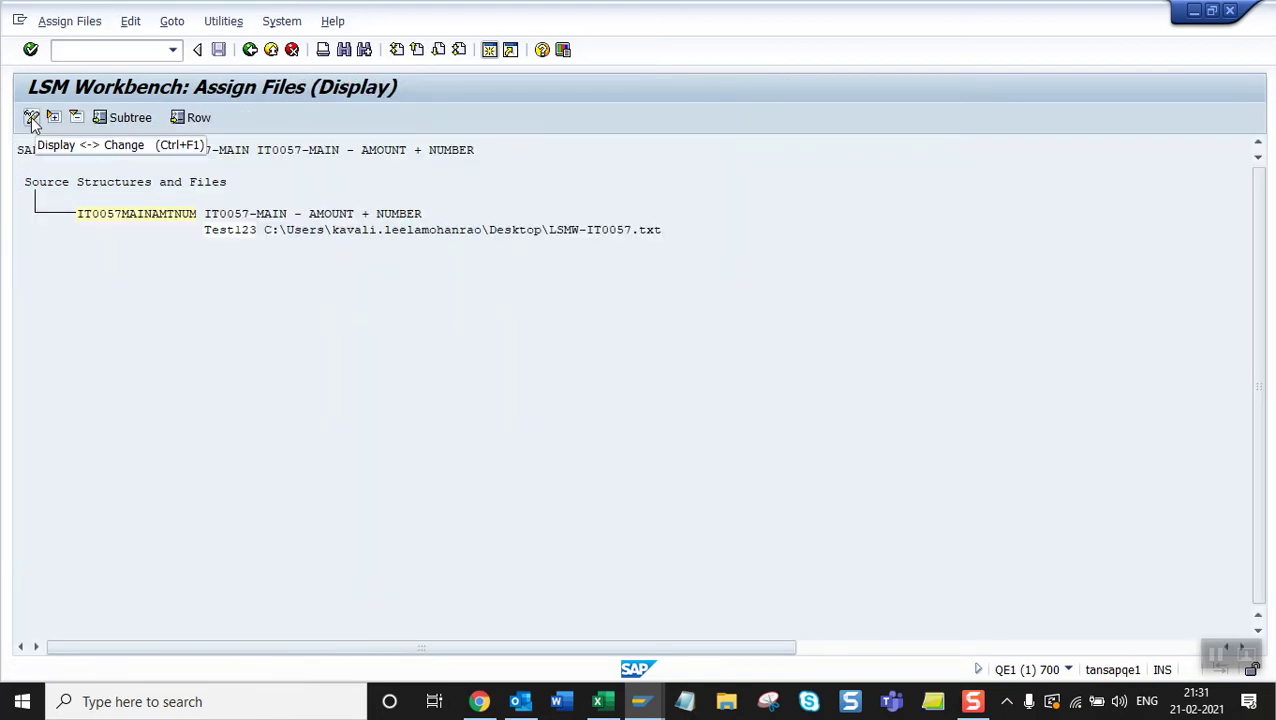
pyautogui.click(32, 119)
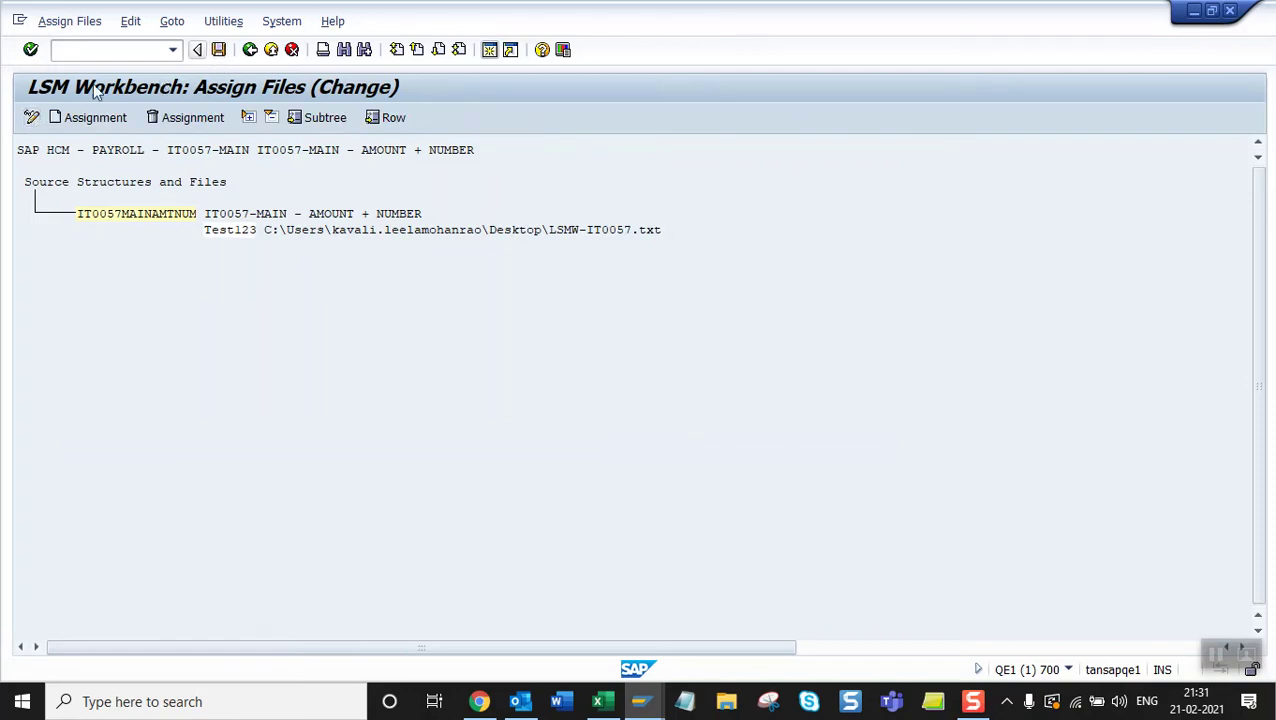
pyautogui.click(218, 50)
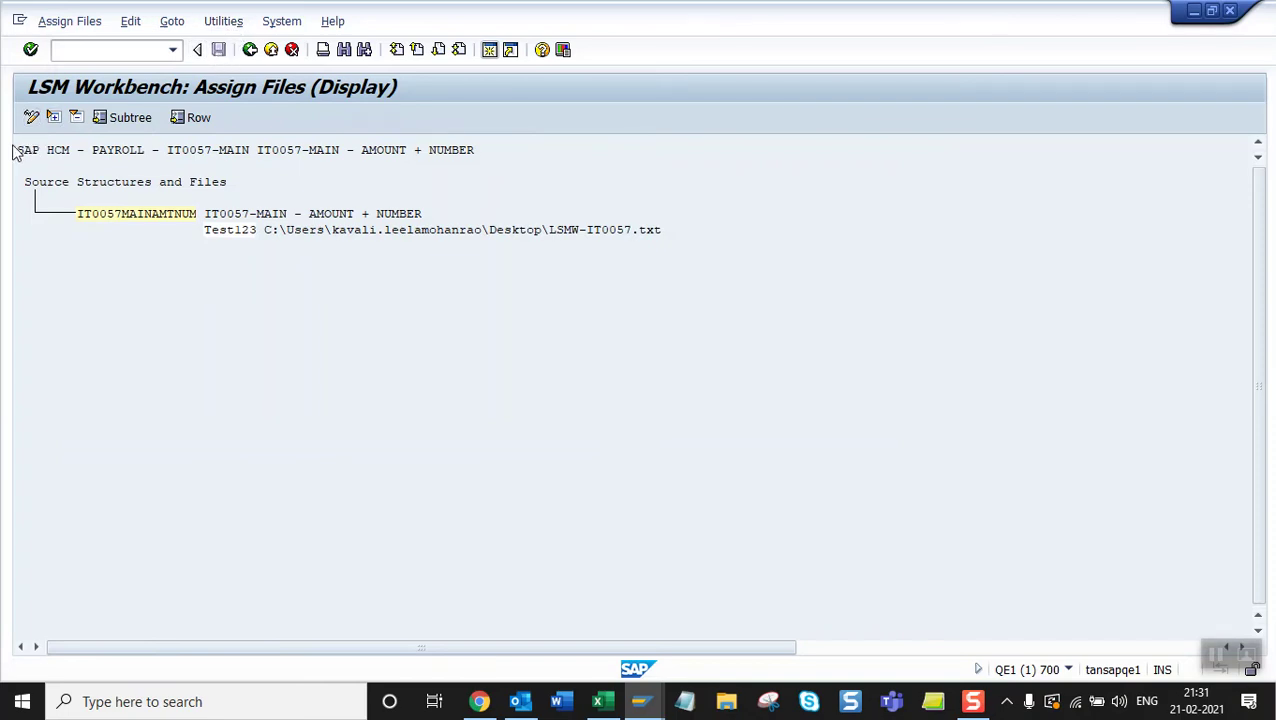
# Switch Assign Files to change mode, return to the process steps and open Read Data.
pyautogui.click(31, 117)
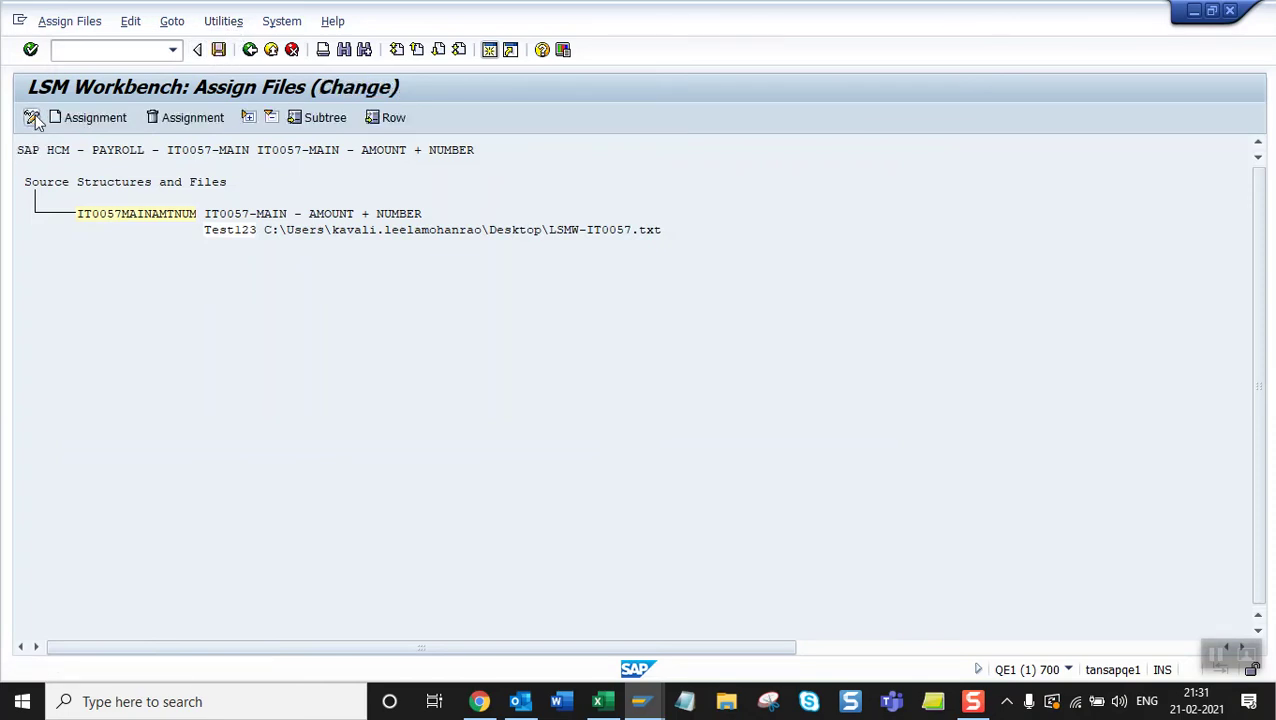
pyautogui.click(250, 50)
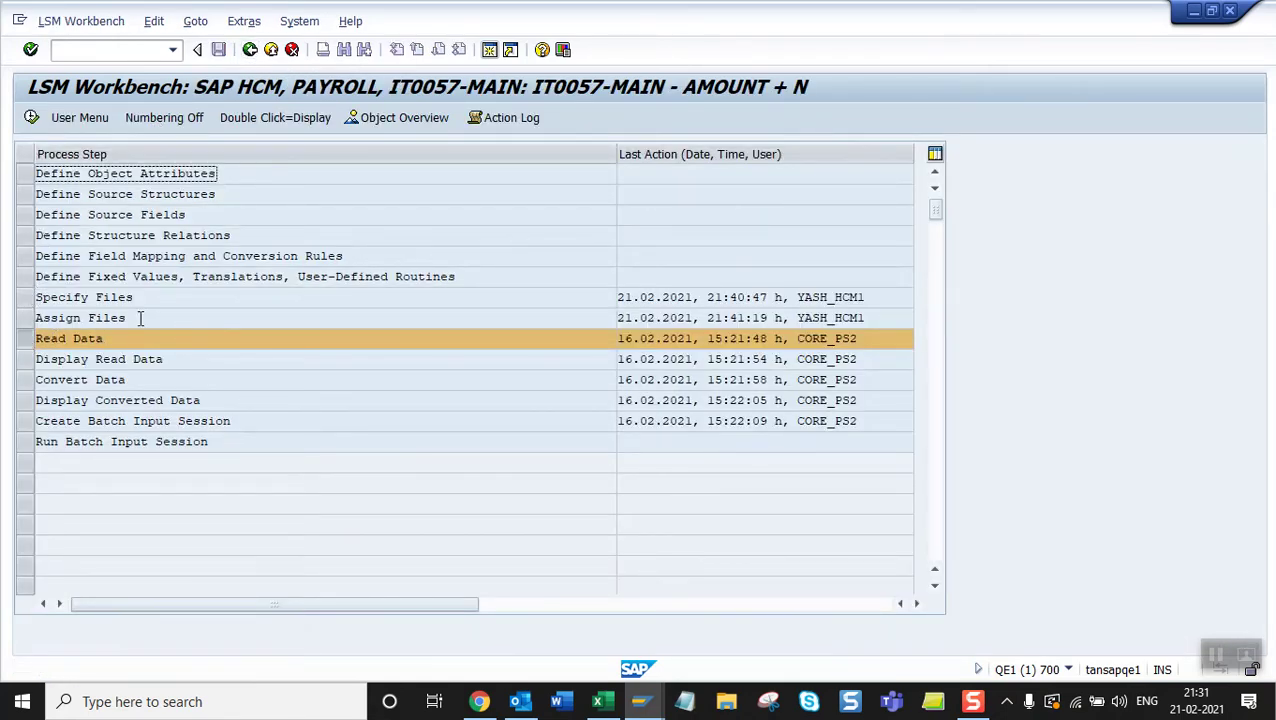
pyautogui.click(31, 117)
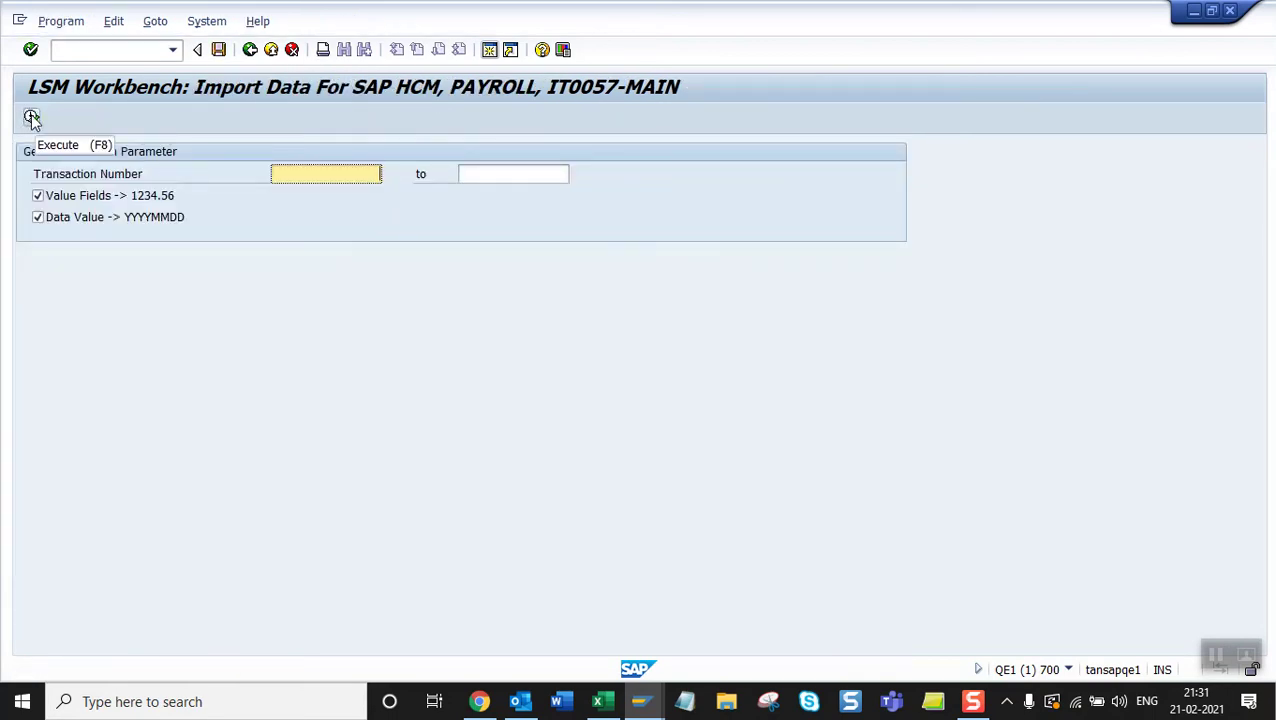
# Execute the data import for all transactions, allowing SAP GUI to access LSMW-IT0057.txt and remembering the decision.
pyautogui.click(31, 117)
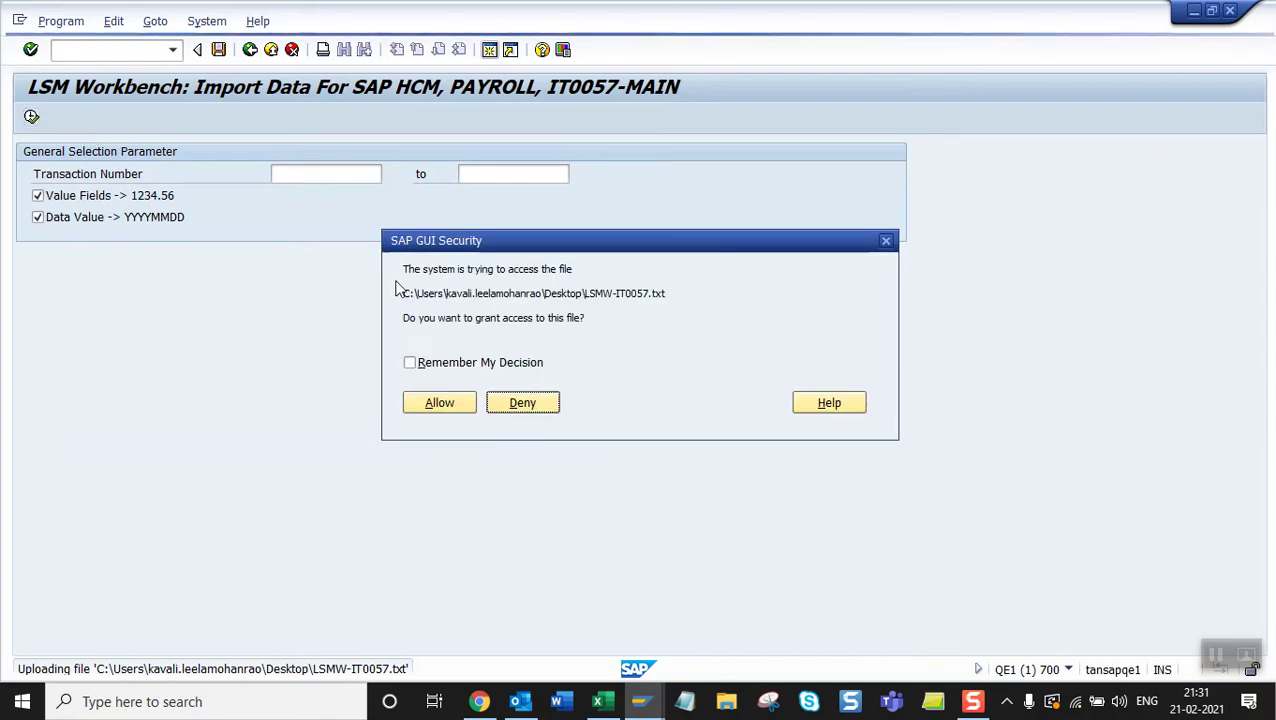
pyautogui.click(440, 370)
pyautogui.click(439, 403)
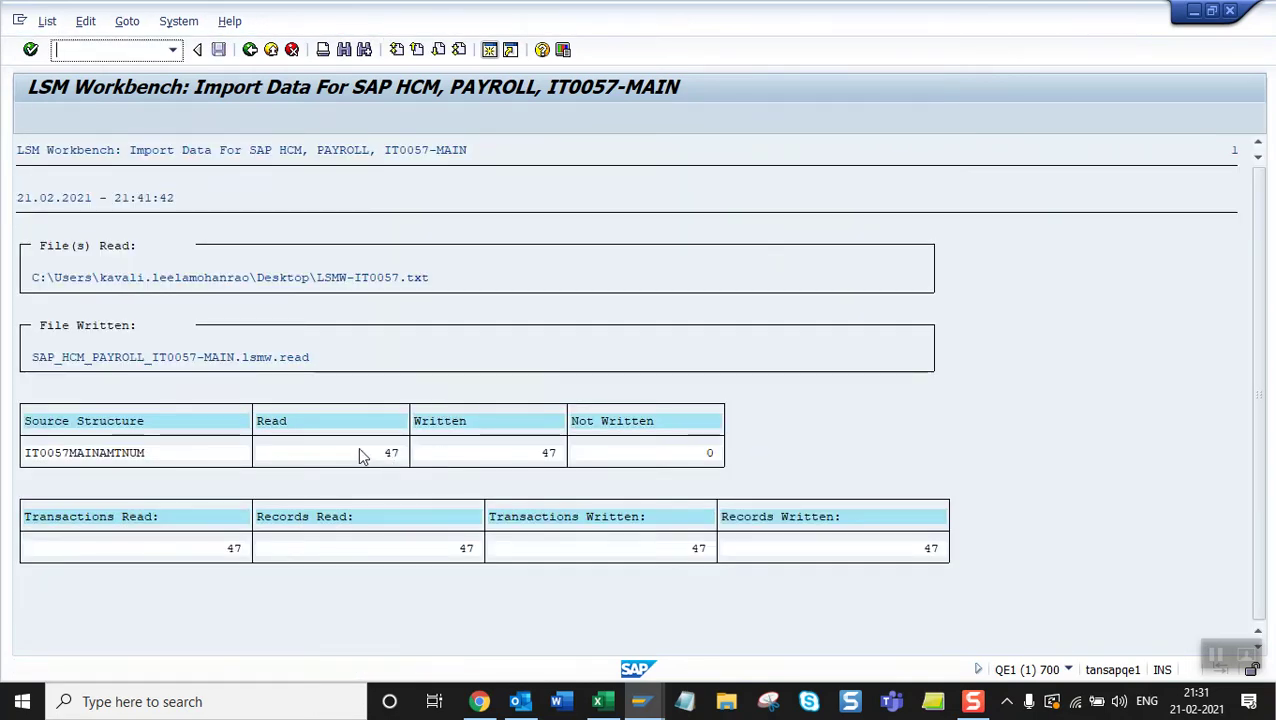
# Compare the import's read record count with the selected personnel numbers in the Excel sheet, ending back in the LSM Workbench.
pyautogui.click(389, 454)
pyautogui.click(600, 701)
pyautogui.scroll(10, 327, 370)
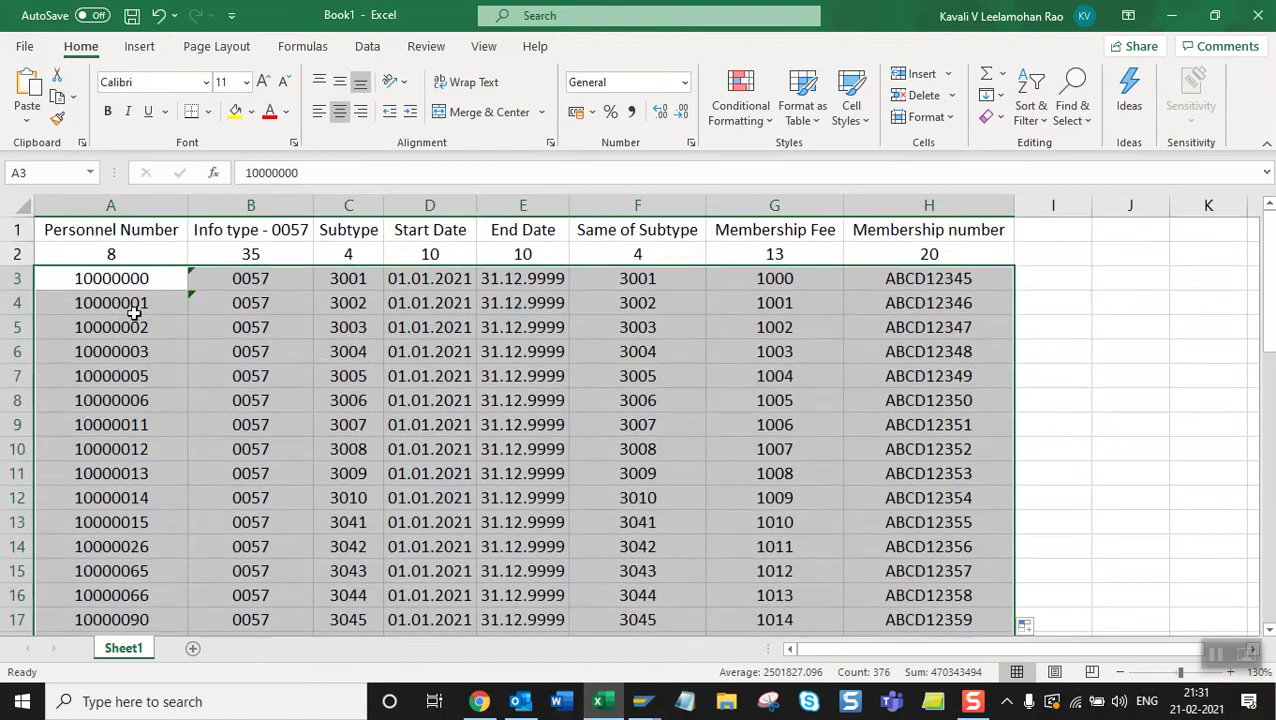
pyautogui.click(110, 277)
pyautogui.hotkey('ctrl', 'shift', 'Down')
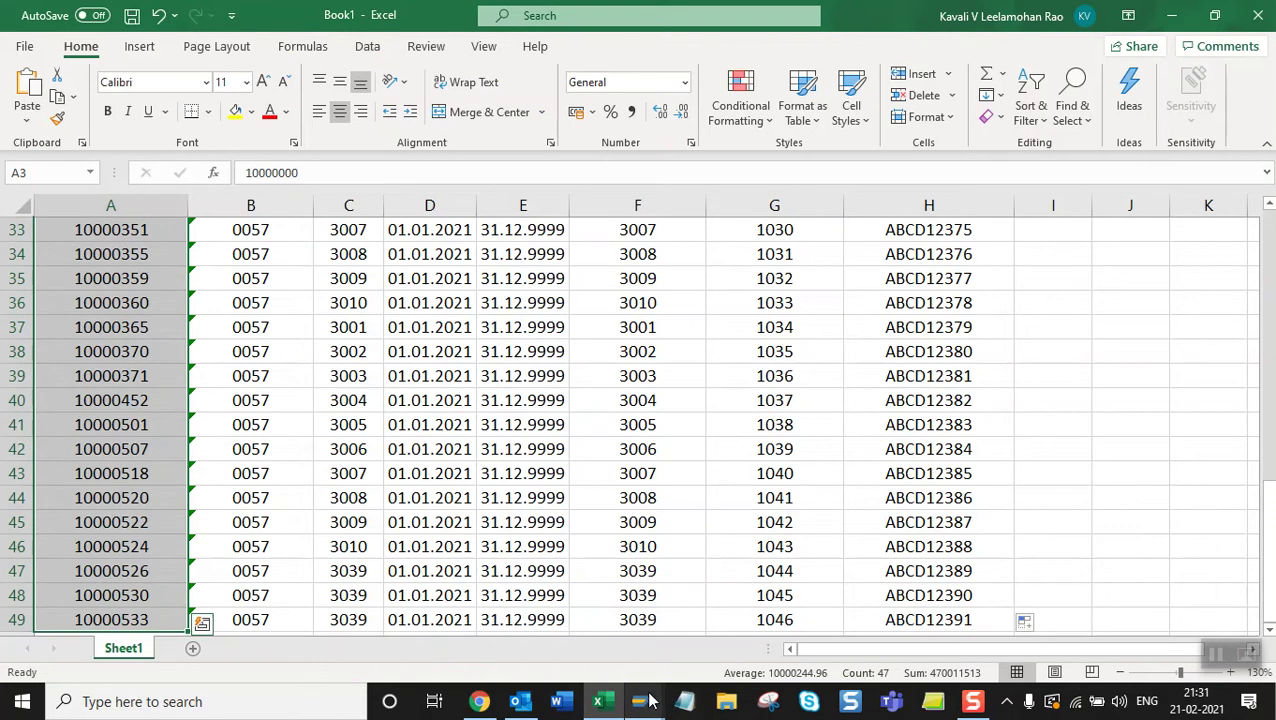
pyautogui.moveTo(645, 700)
pyautogui.click(716, 628)
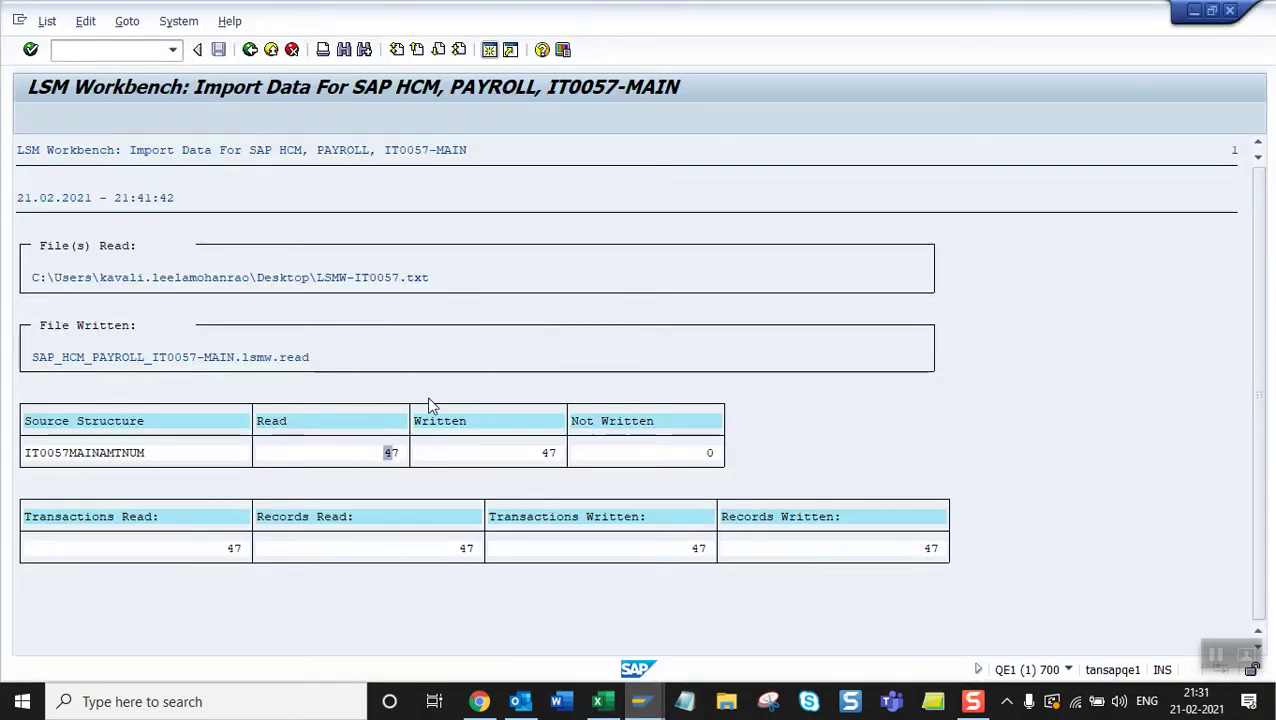
# Return to the process steps and run Display Read Data with the line limit 10000.
pyautogui.click(250, 50)
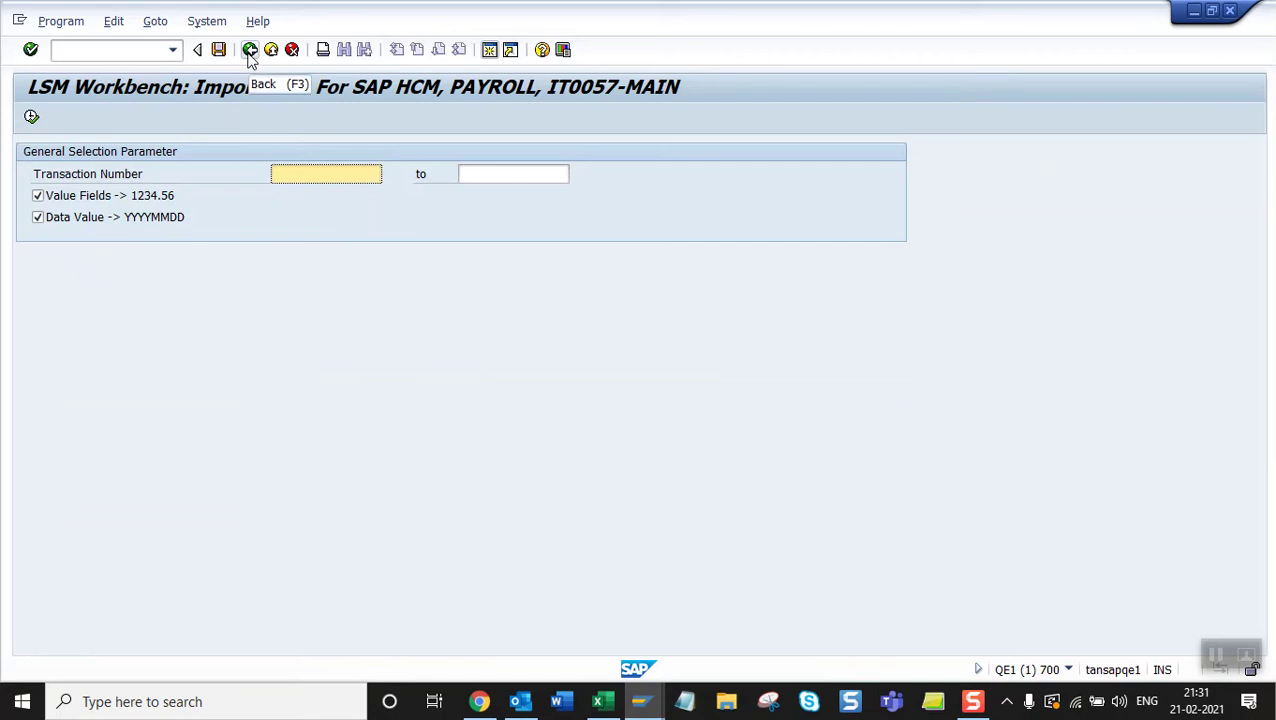
pyautogui.click(250, 50)
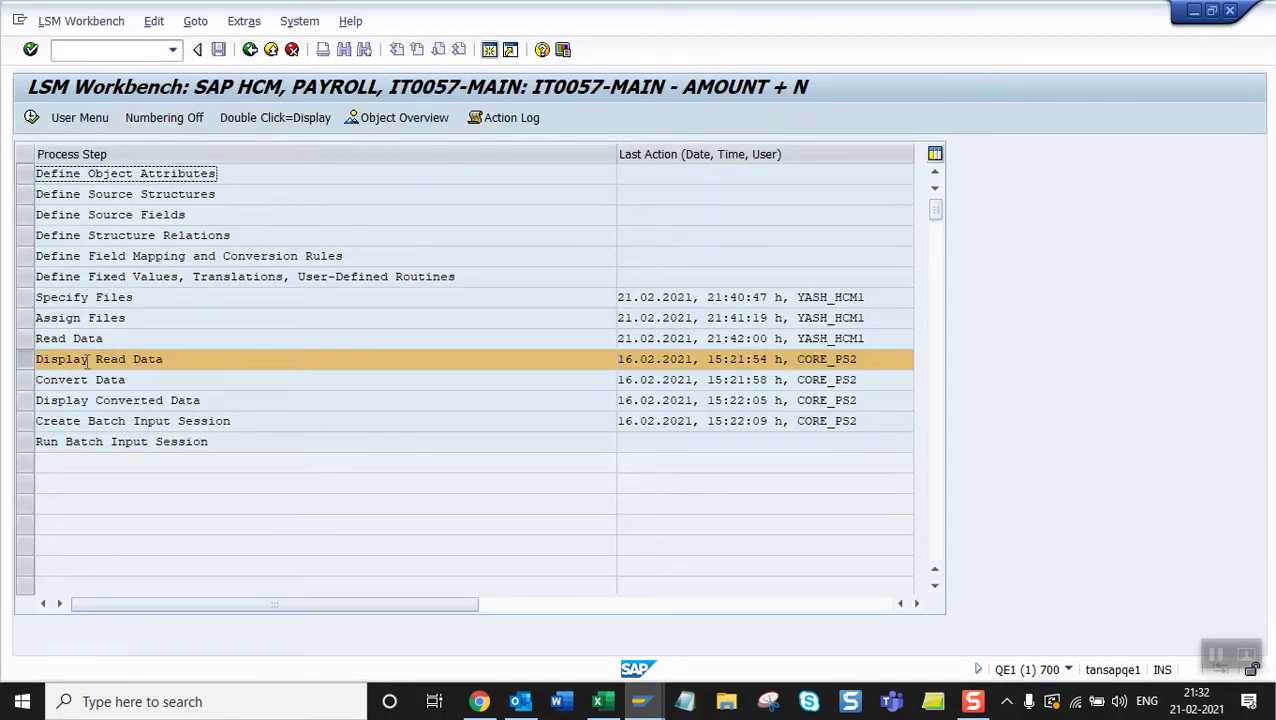
pyautogui.click(31, 117)
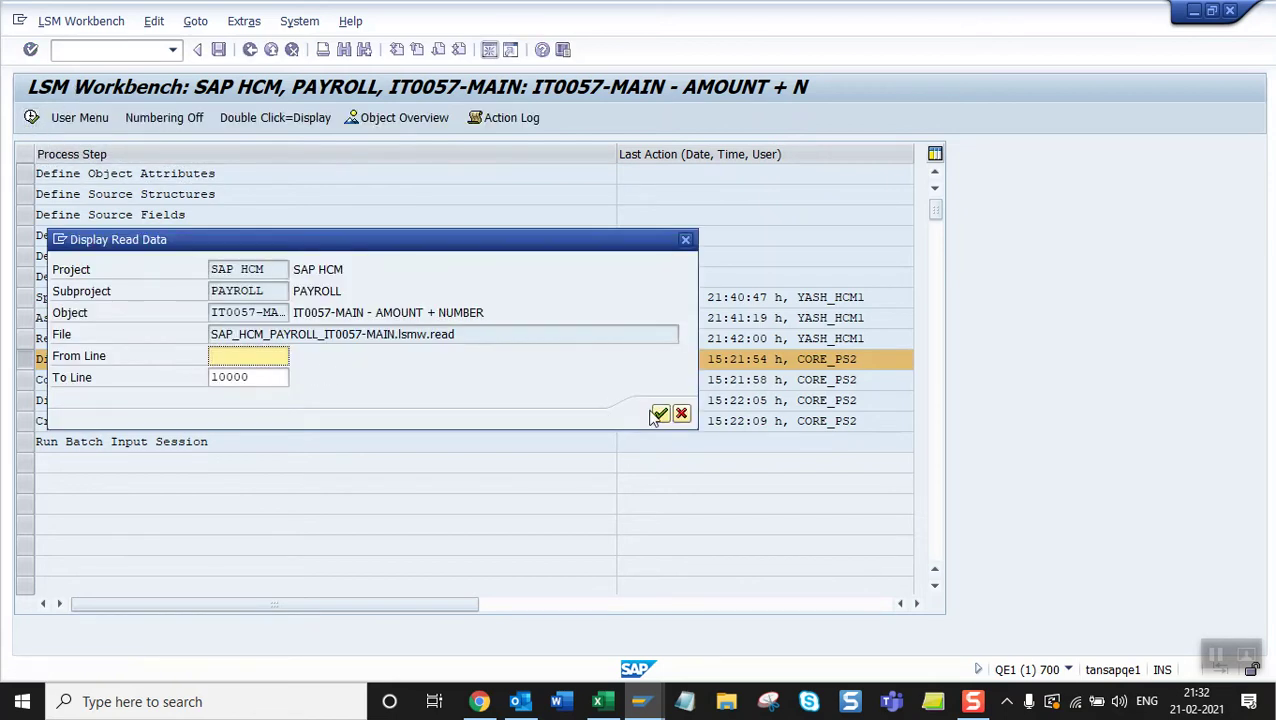
pyautogui.click(660, 414)
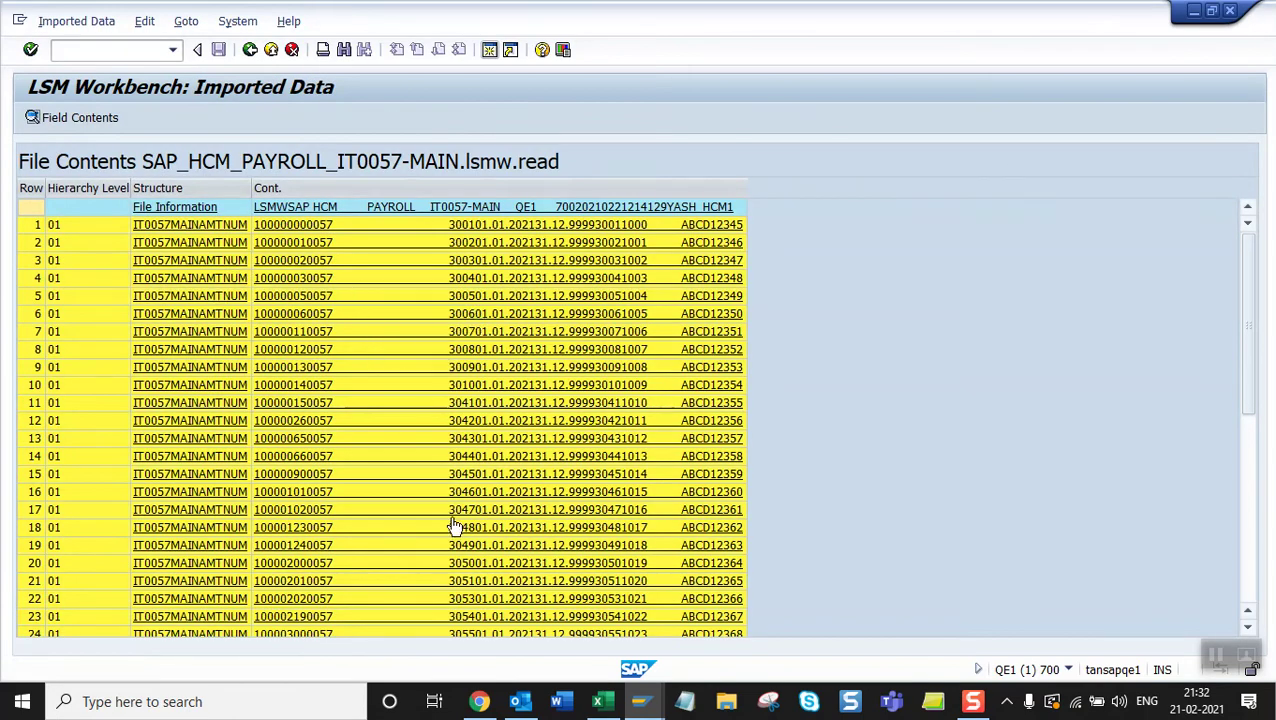
# Look through the imported rows and open the field contents of row 14.
pyautogui.scroll(-8, 455, 527)
pyautogui.scroll(10, 455, 527)
pyautogui.click(534, 457)
pyautogui.doubleClick(534, 457)
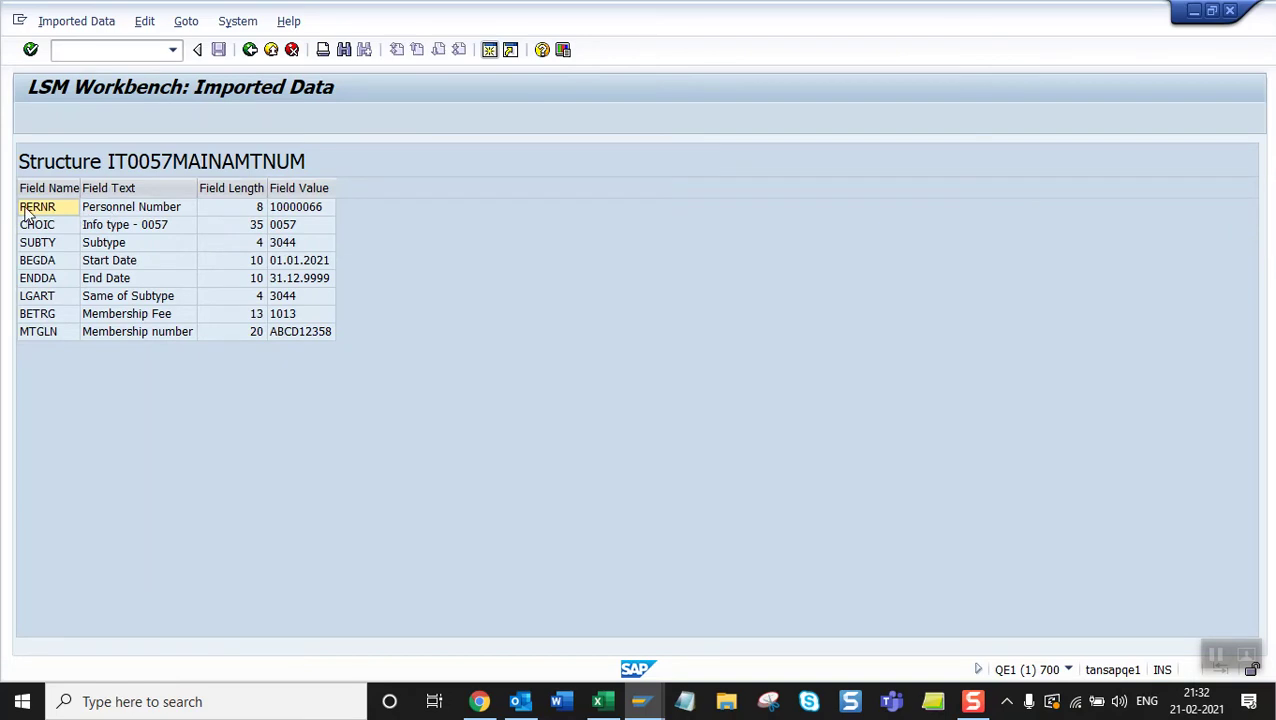
# Examine the imported record's field values from Personnel Number to Membership number, comparing Subtype with Same of Subtype.
pyautogui.click(133, 213)
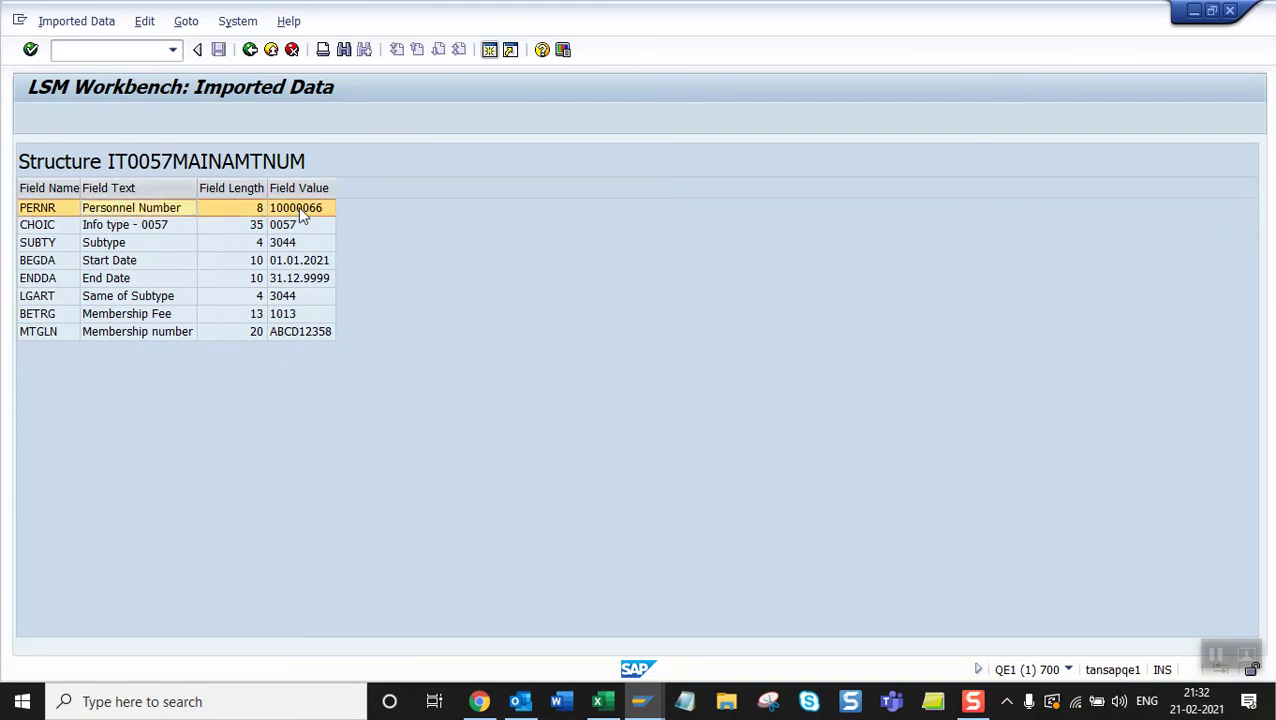
pyautogui.click(132, 228)
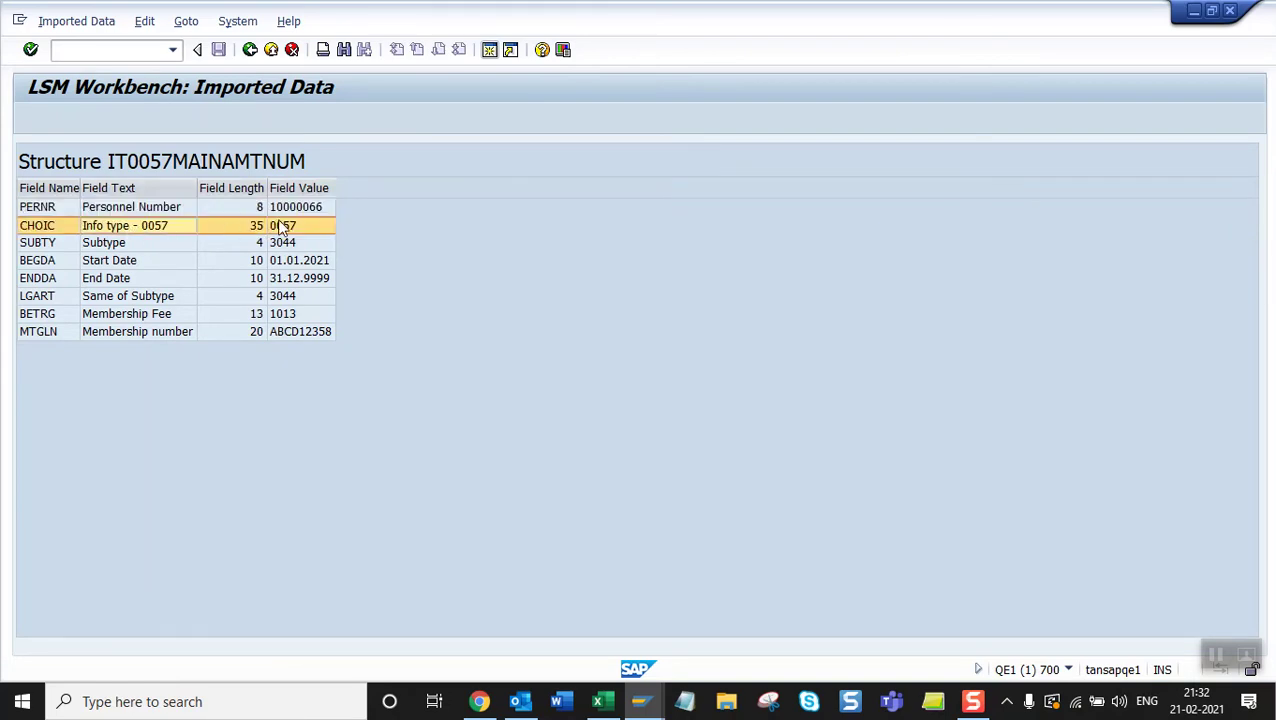
pyautogui.click(171, 246)
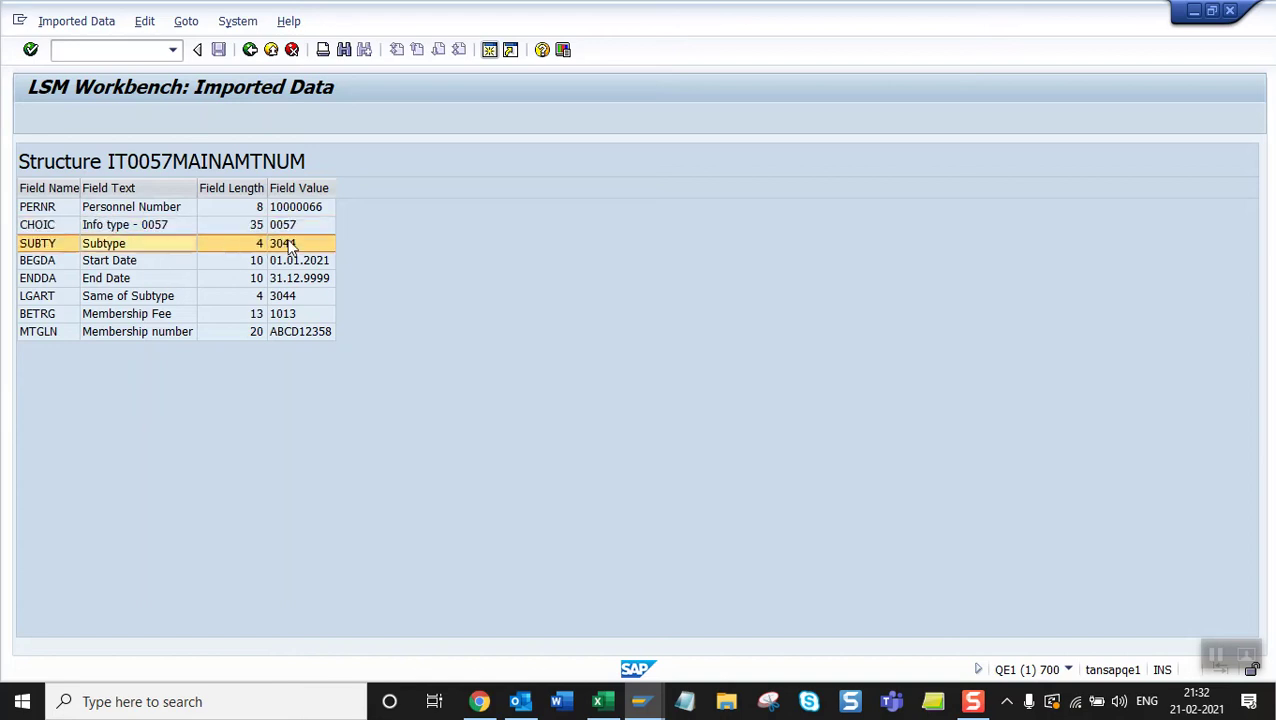
pyautogui.click(168, 261)
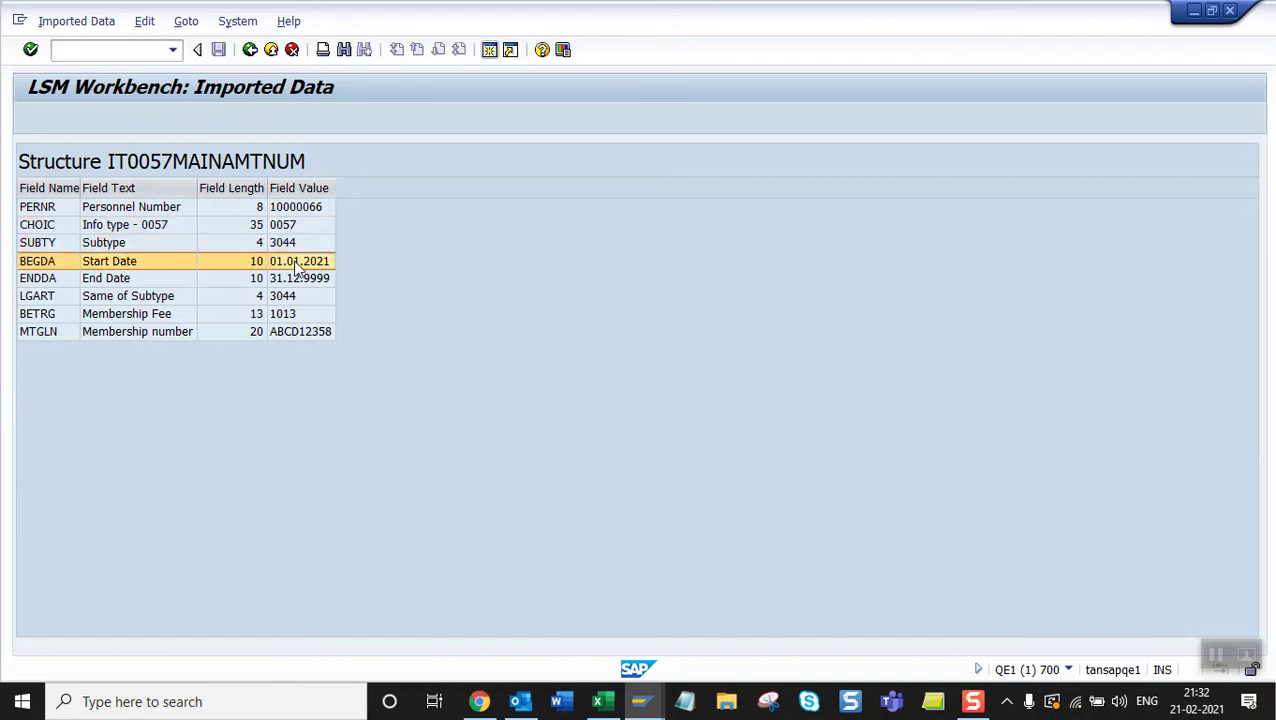
pyautogui.click(155, 281)
pyautogui.click(166, 298)
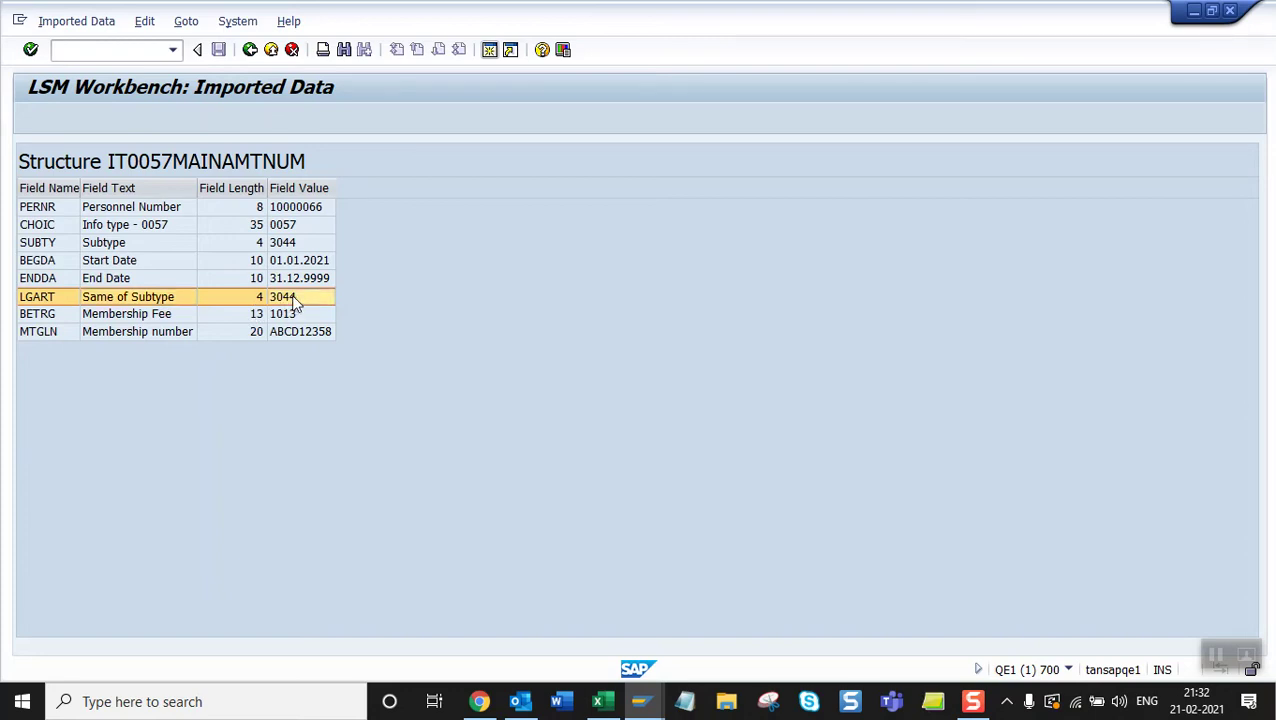
pyautogui.click(291, 243)
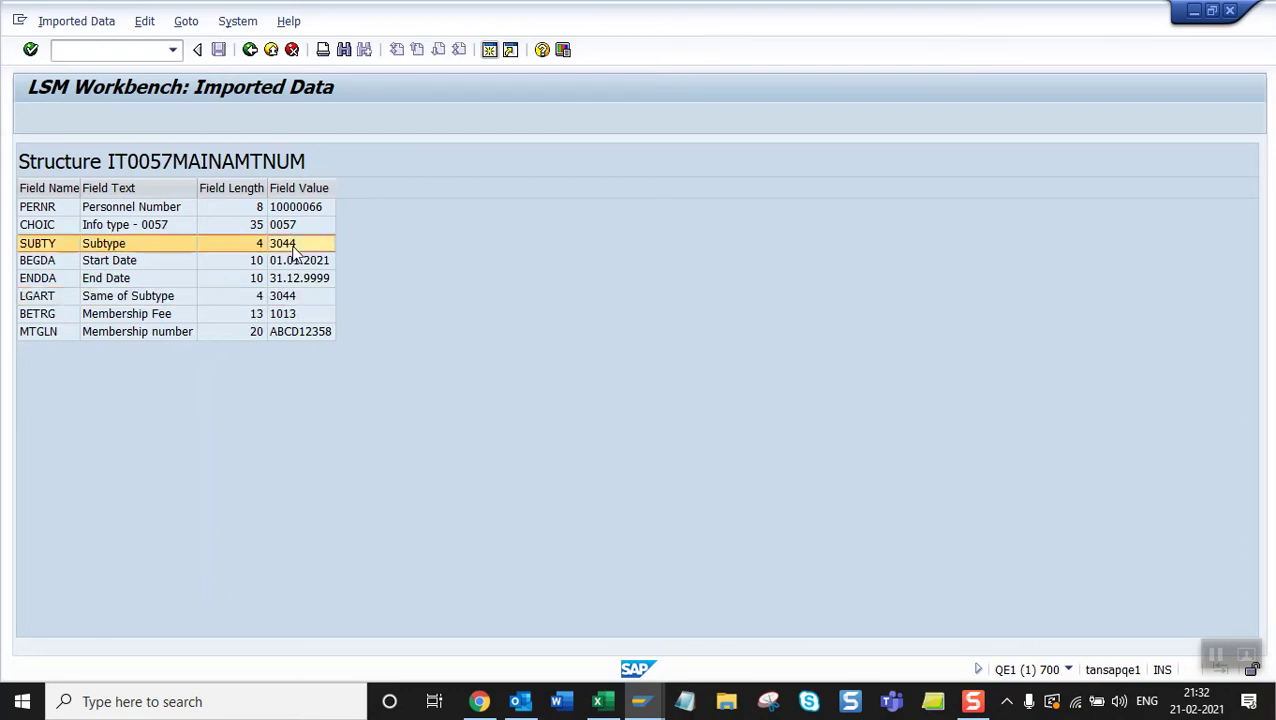
pyautogui.click(296, 296)
pyautogui.click(147, 316)
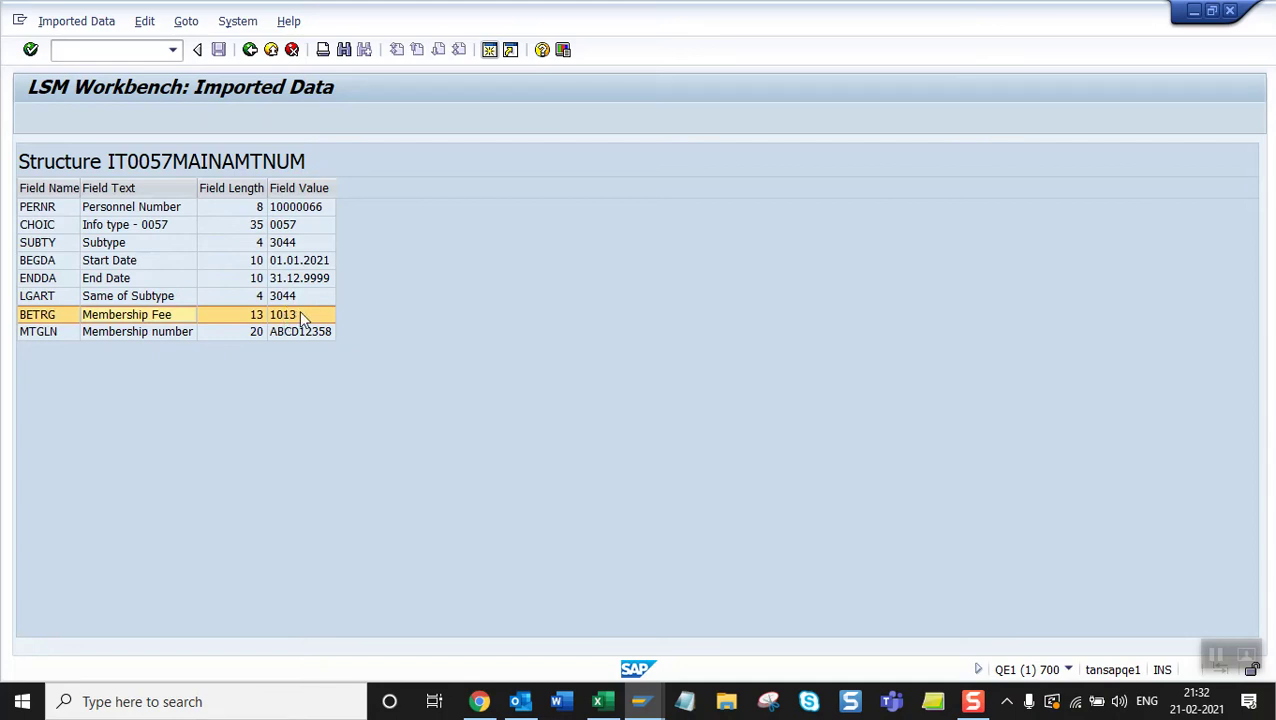
pyautogui.click(191, 335)
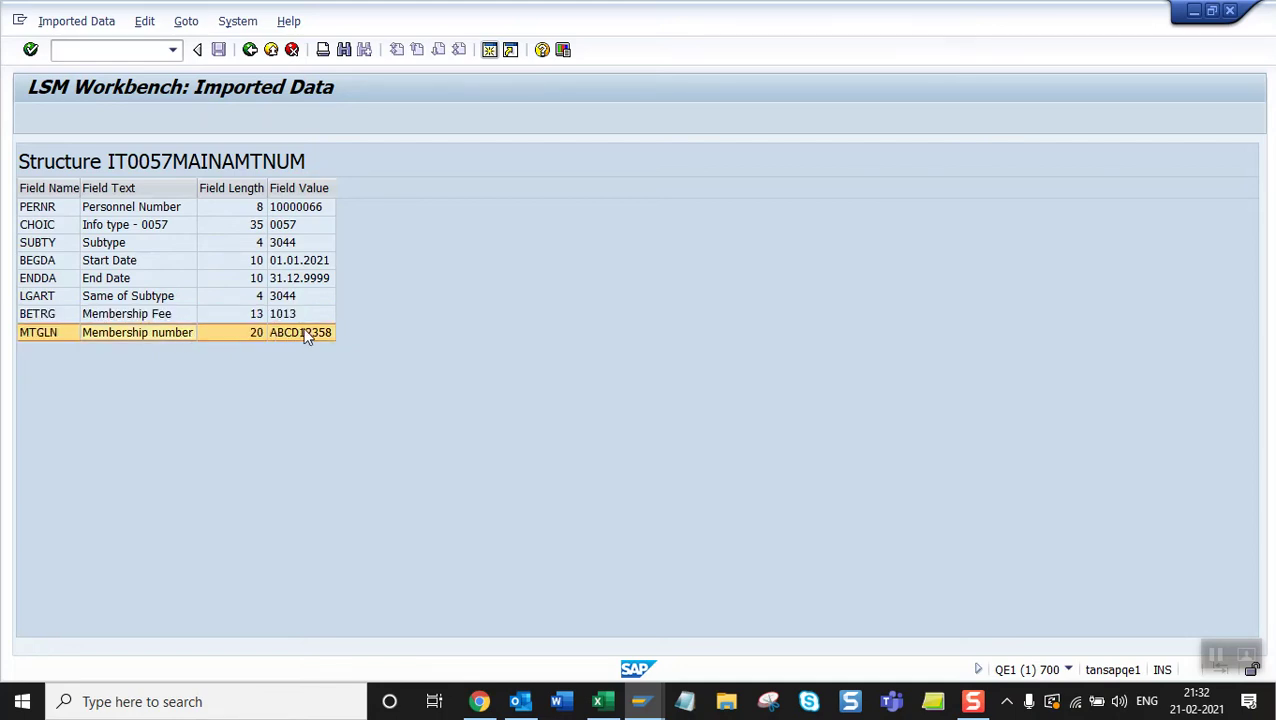
pyautogui.click(320, 206)
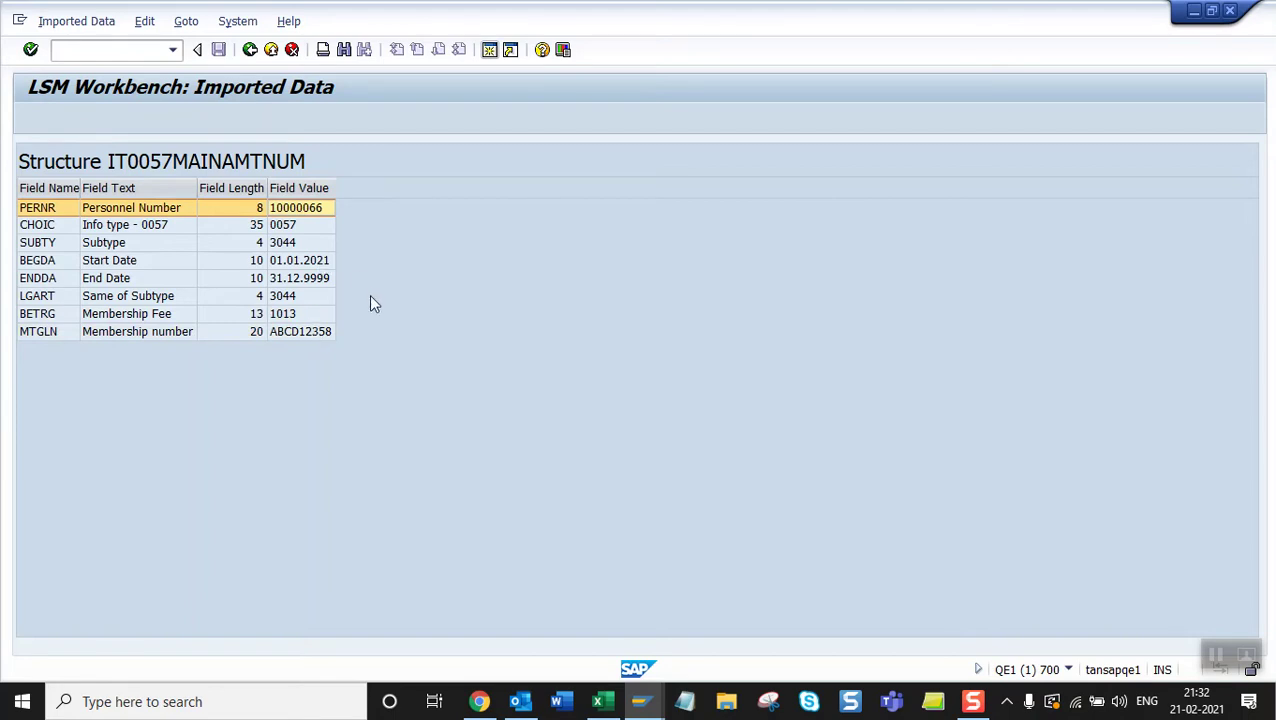
# Return to the process steps and execute Convert Data for all transactions, checking the records read.
pyautogui.click(250, 50)
pyautogui.click(250, 50)
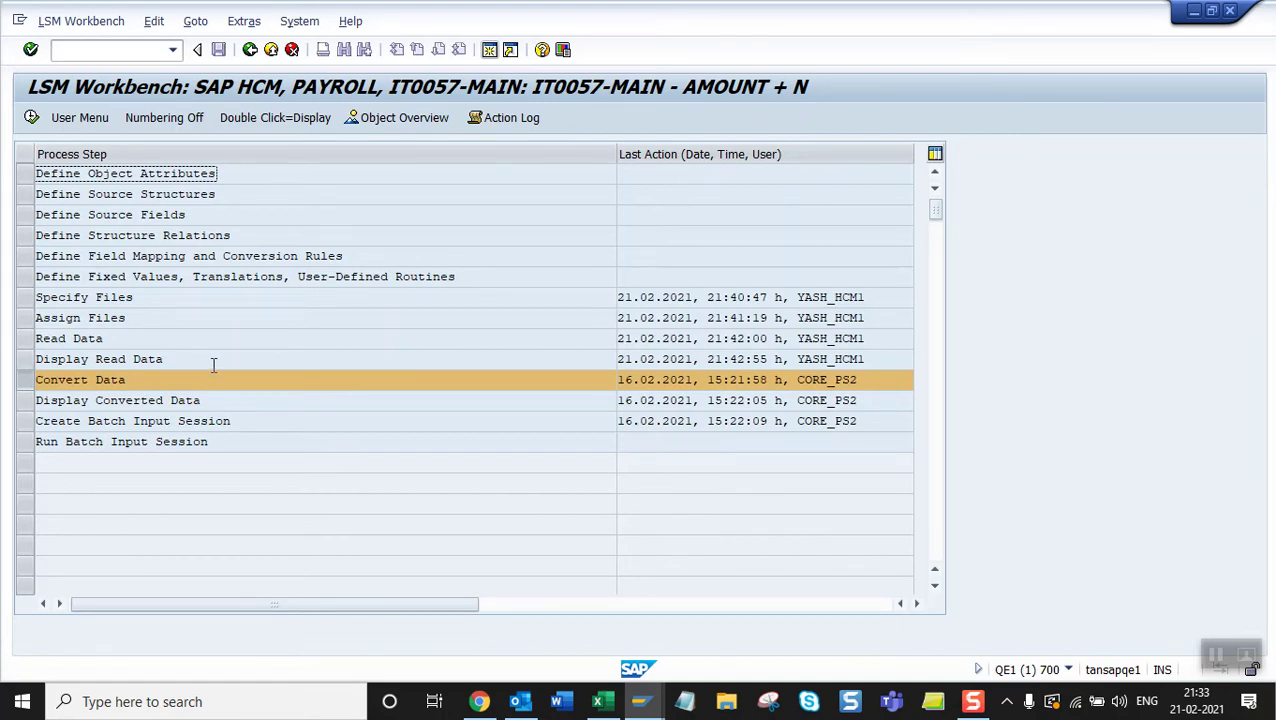
pyautogui.click(32, 118)
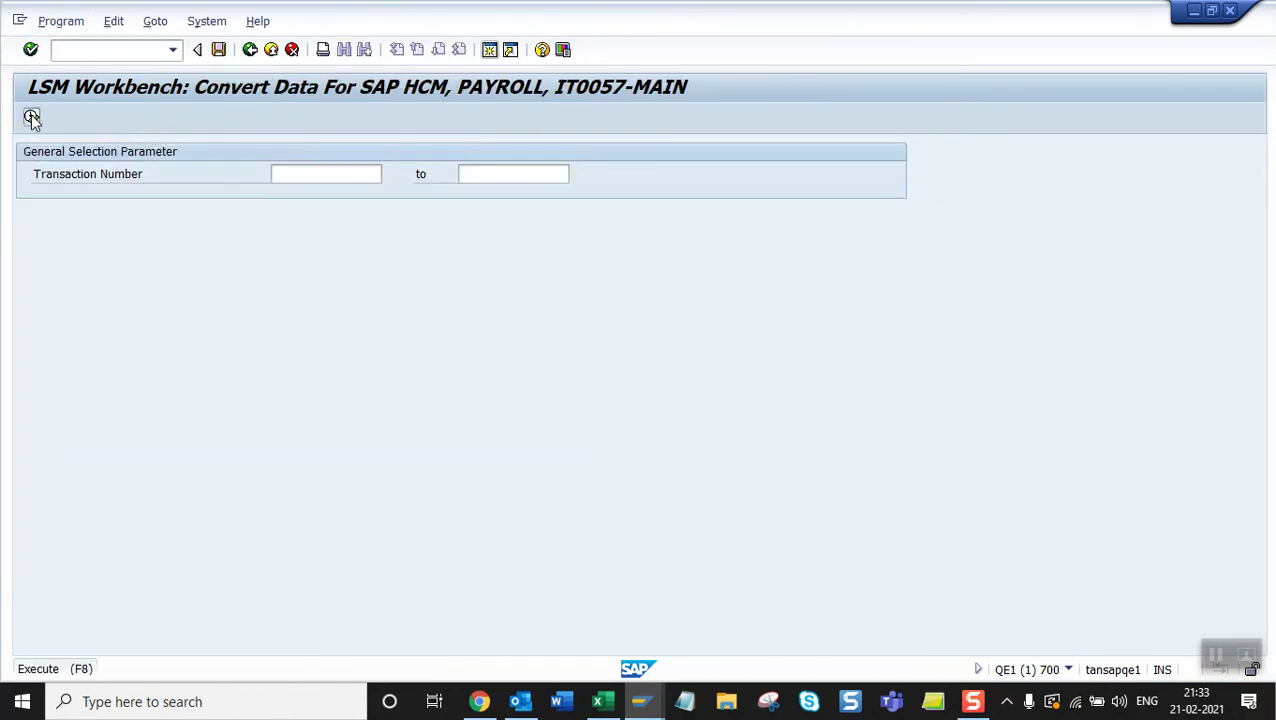
pyautogui.click(31, 117)
pyautogui.click(464, 549)
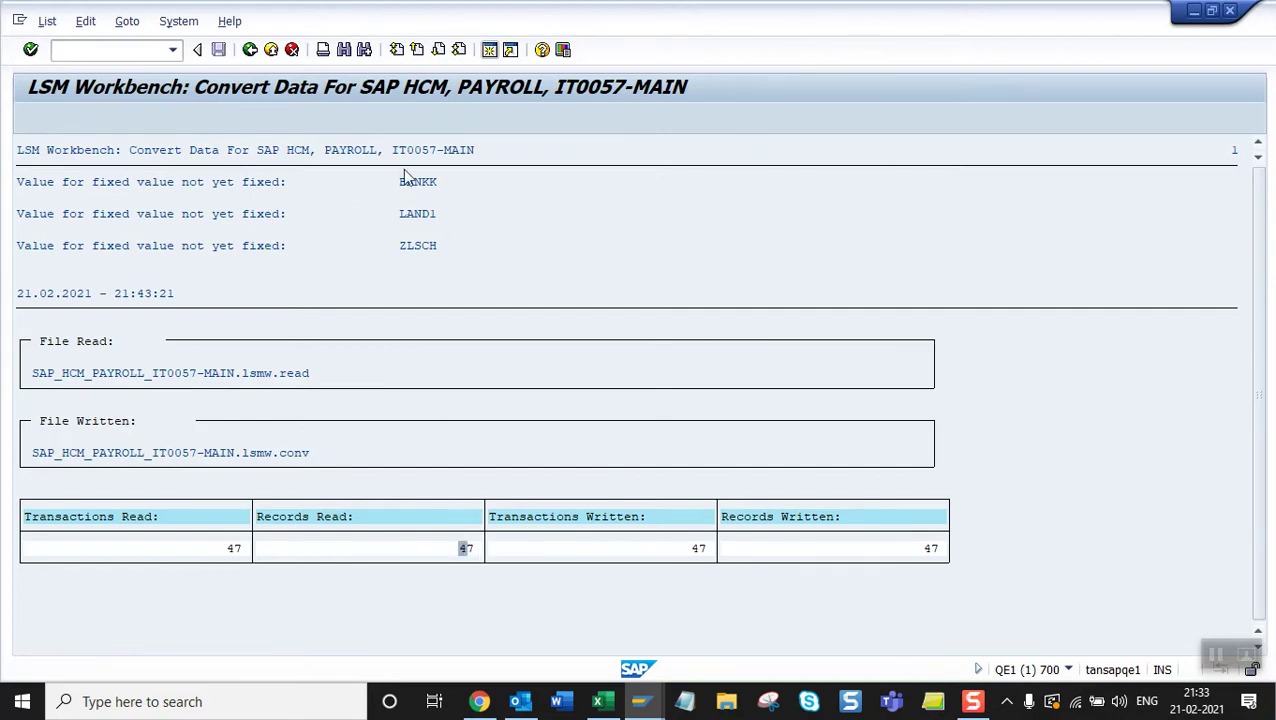
# Return to the process steps and run Display Converted Data with the line limit 10000.
pyautogui.click(250, 49)
pyautogui.click(250, 49)
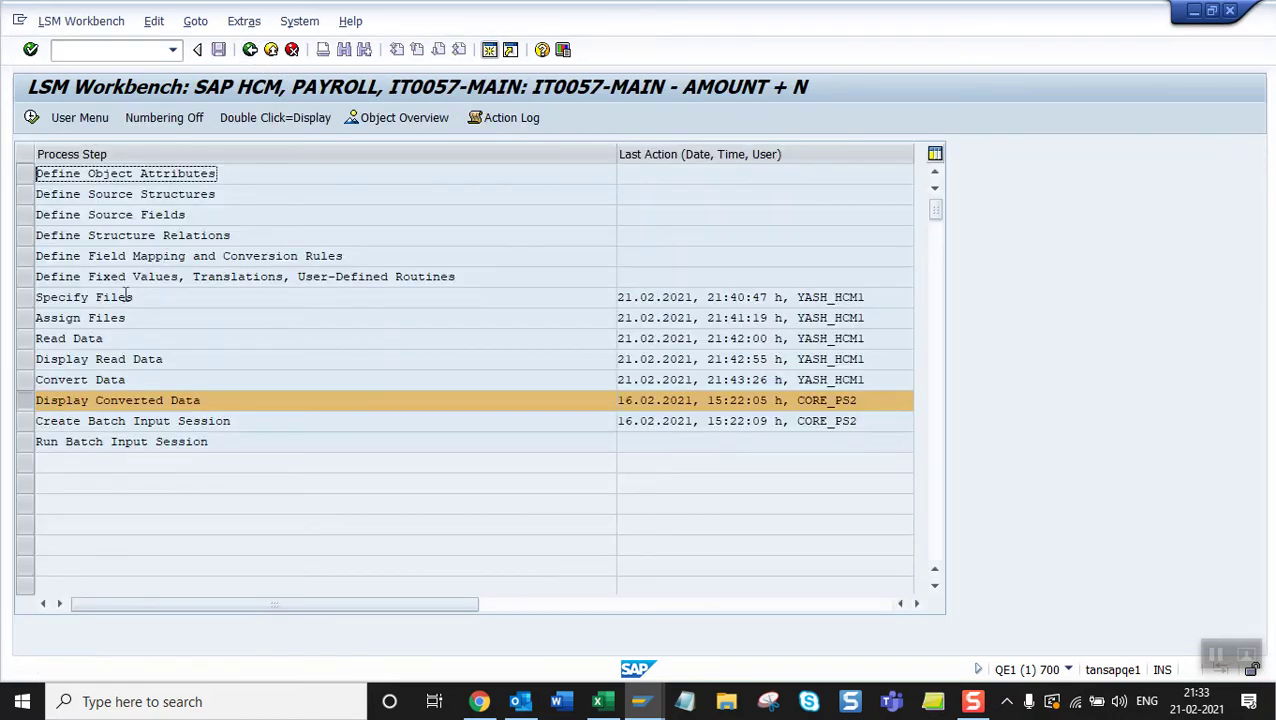
pyautogui.click(31, 118)
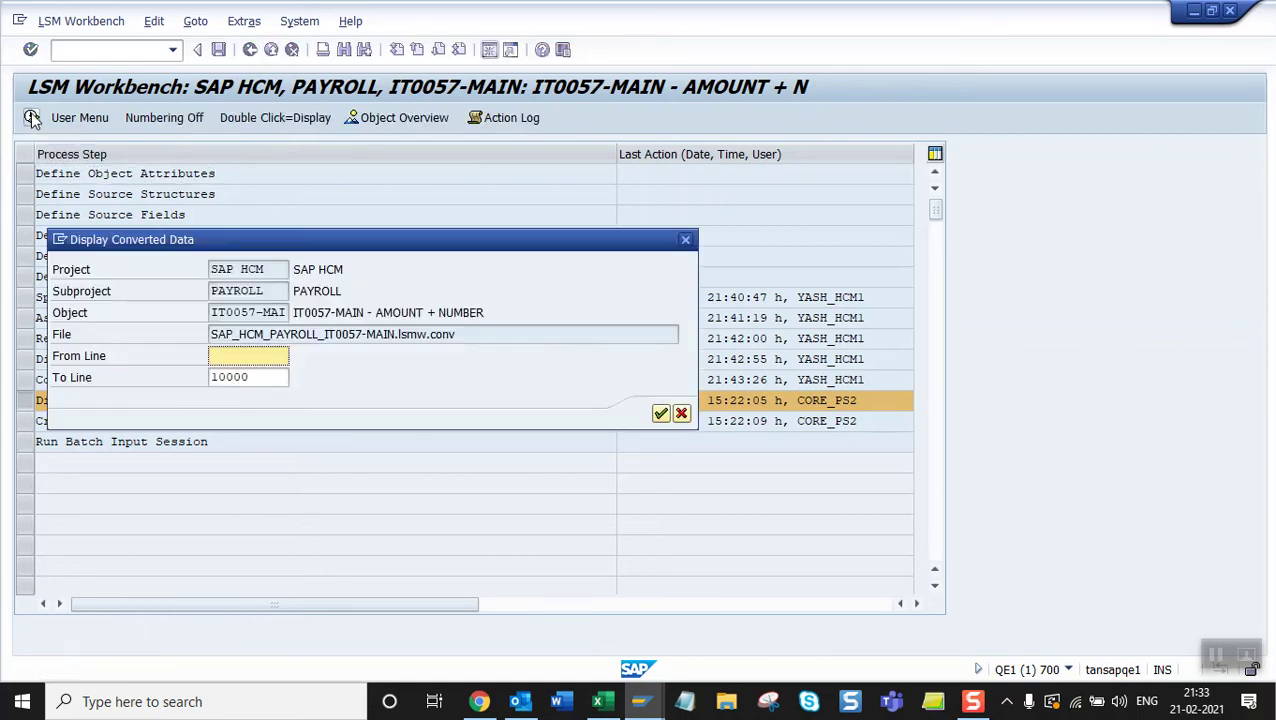
pyautogui.click(660, 413)
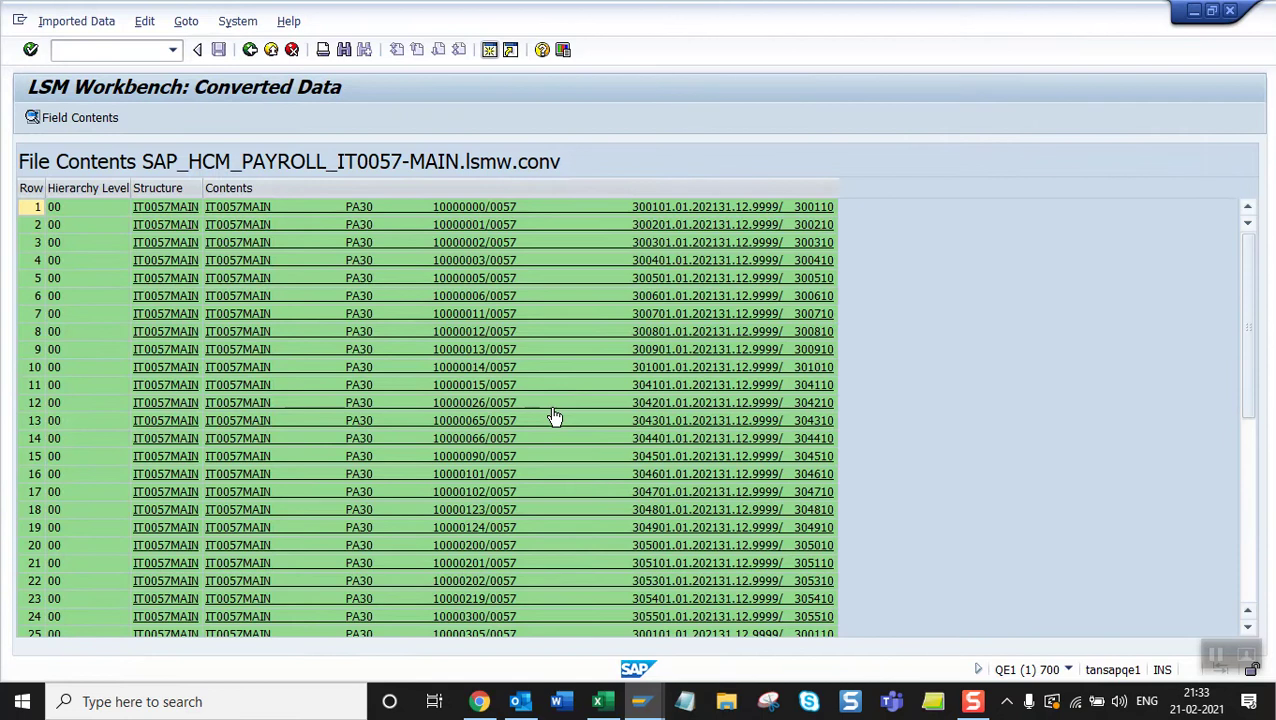
# Look through the converted rows and open the field contents of row 11.
pyautogui.scroll(-5, 612, 466)
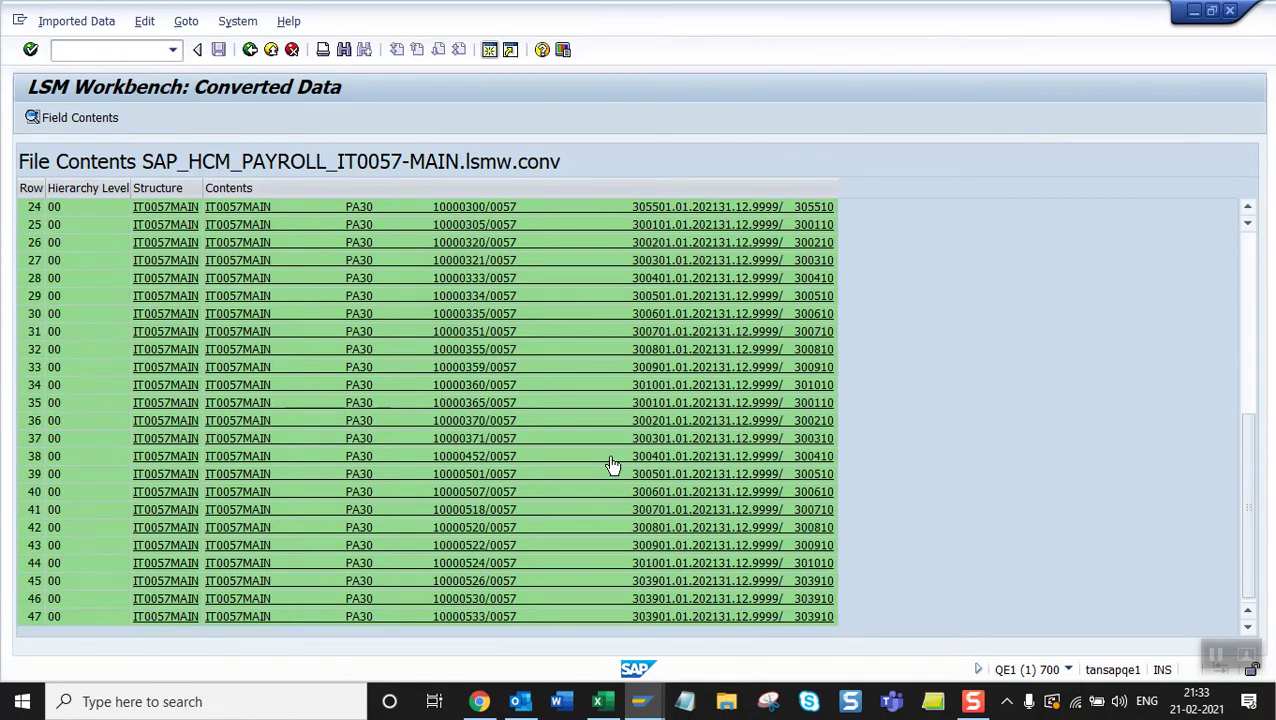
pyautogui.scroll(5, 612, 466)
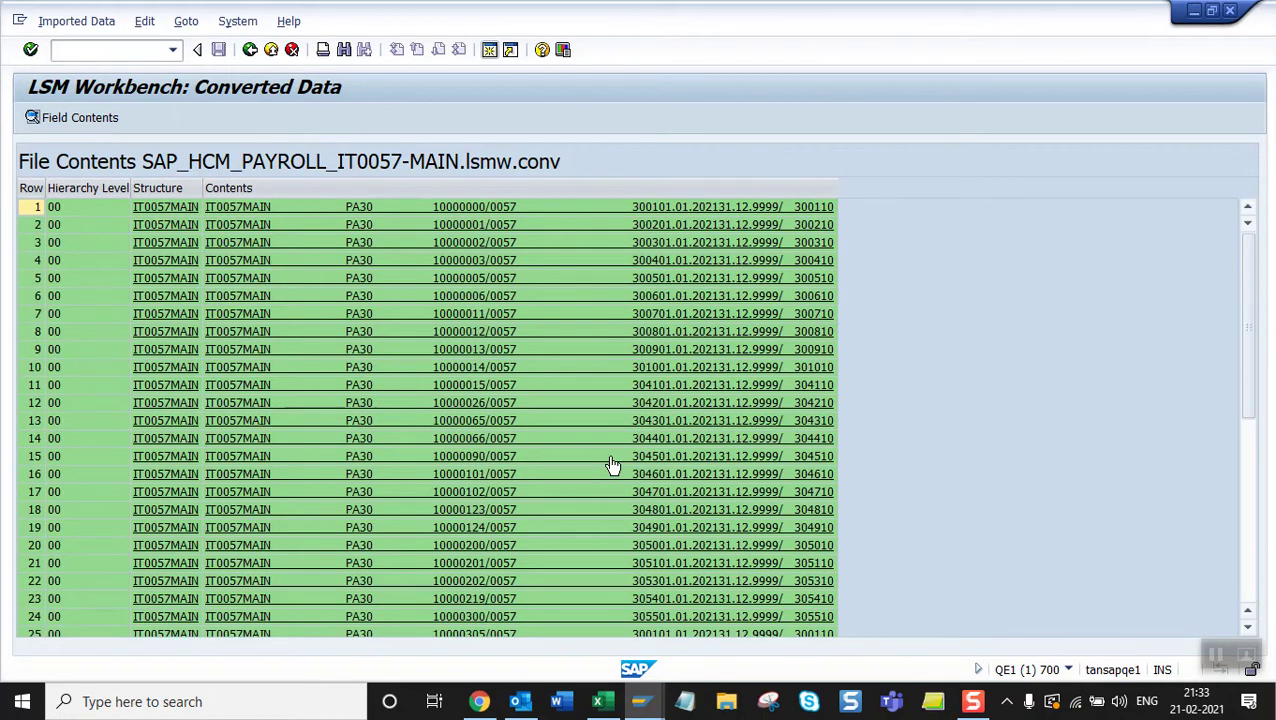
pyautogui.click(585, 393)
pyautogui.doubleClick(582, 391)
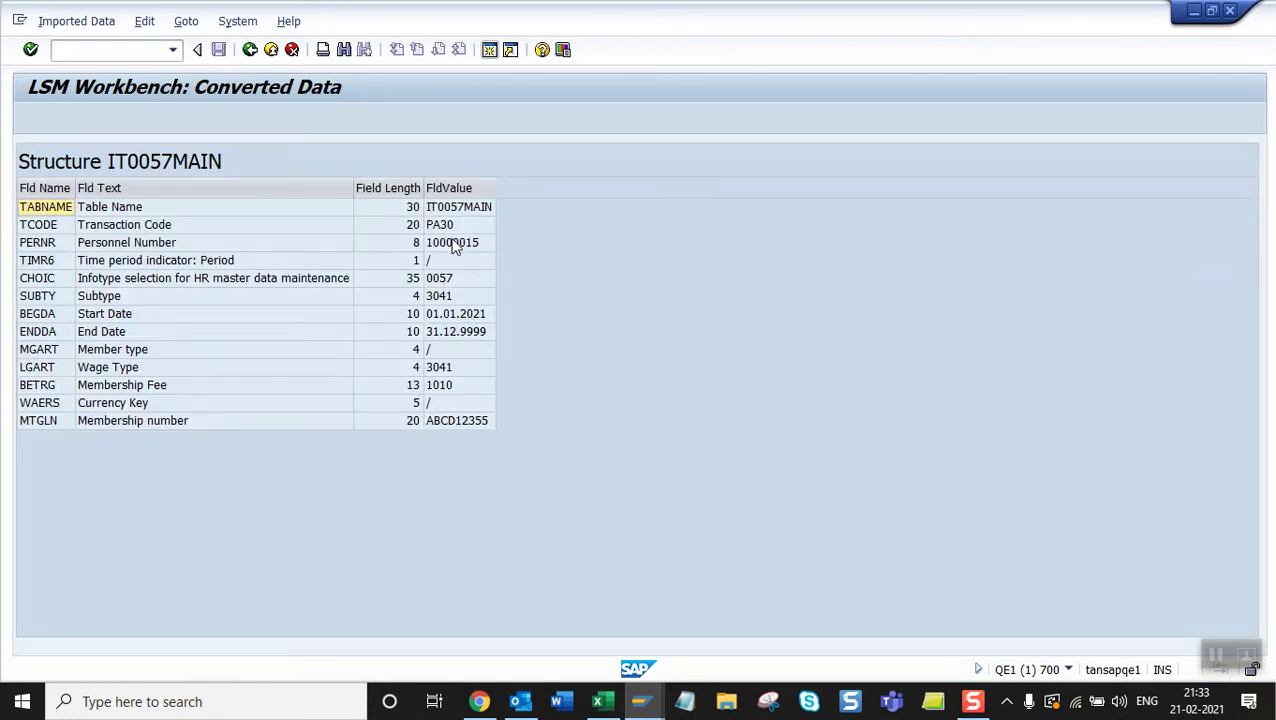
# Examine the converted record's field values from Personnel Number through Subtype, dates, Wage Type and Membership Fee to Membership number.
pyautogui.click(240, 245)
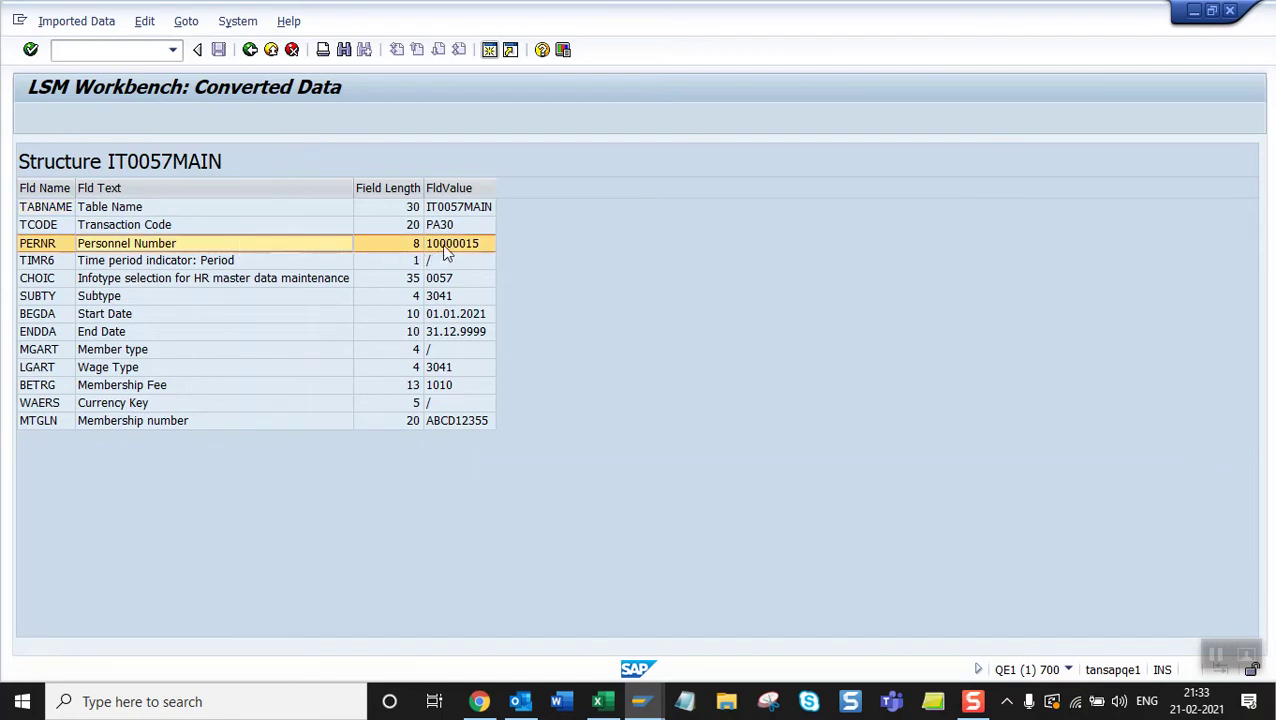
pyautogui.click(452, 280)
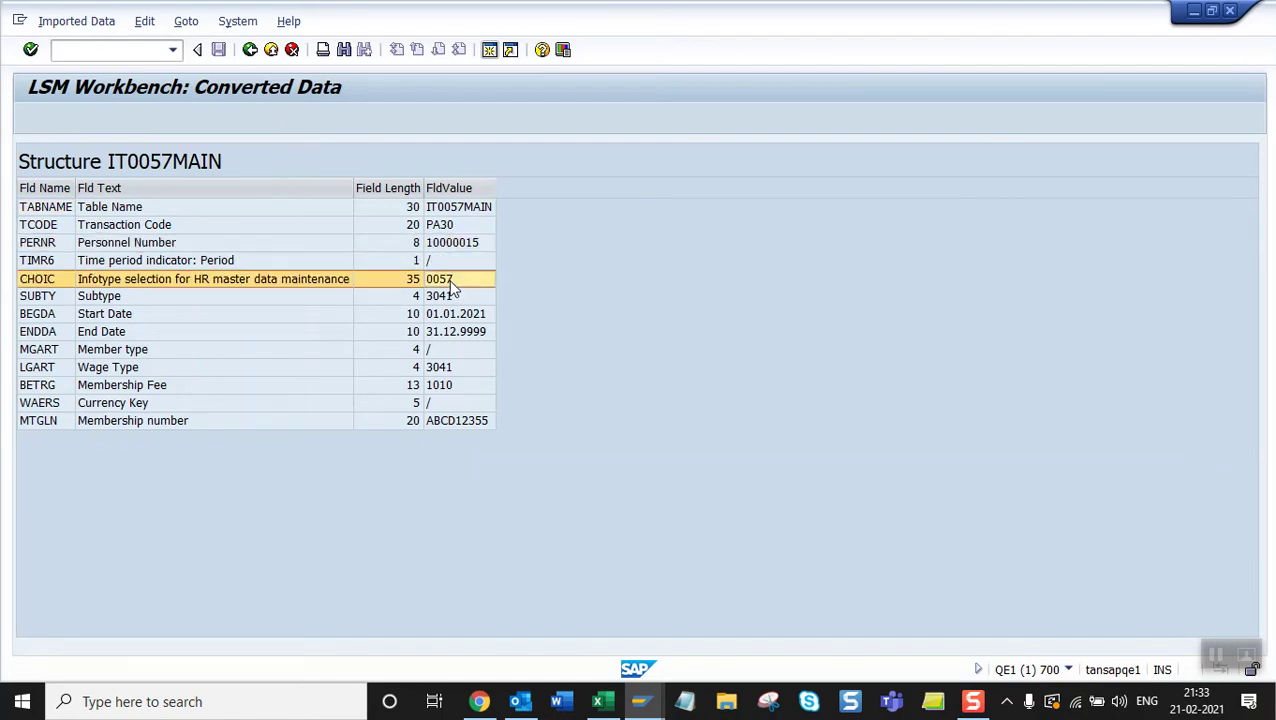
pyautogui.click(450, 299)
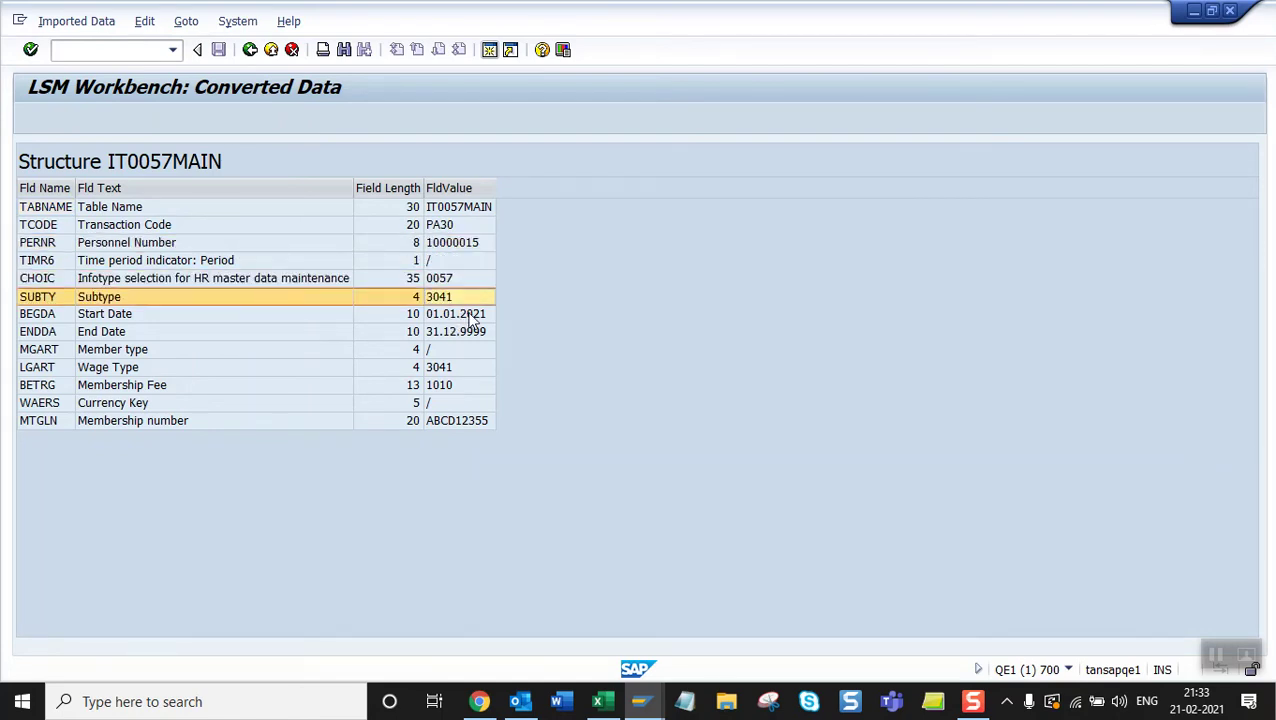
pyautogui.click(466, 314)
pyautogui.click(467, 333)
pyautogui.click(443, 370)
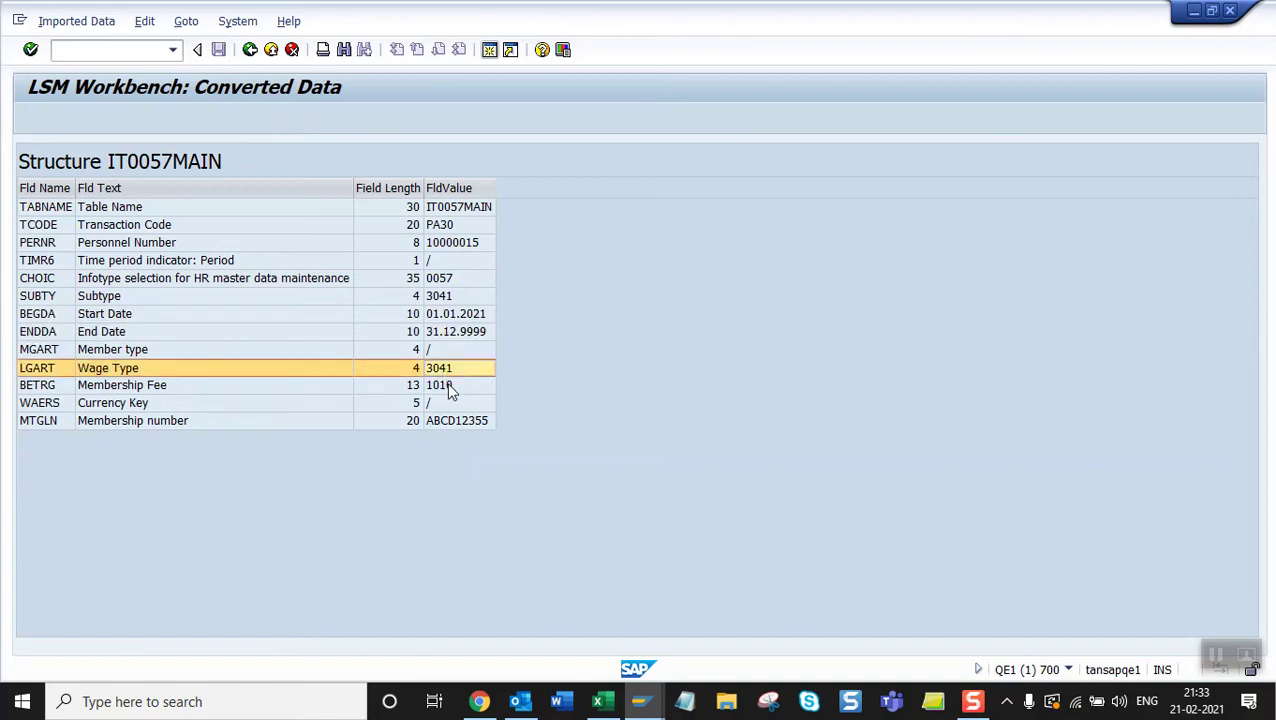
pyautogui.click(449, 388)
pyautogui.click(455, 423)
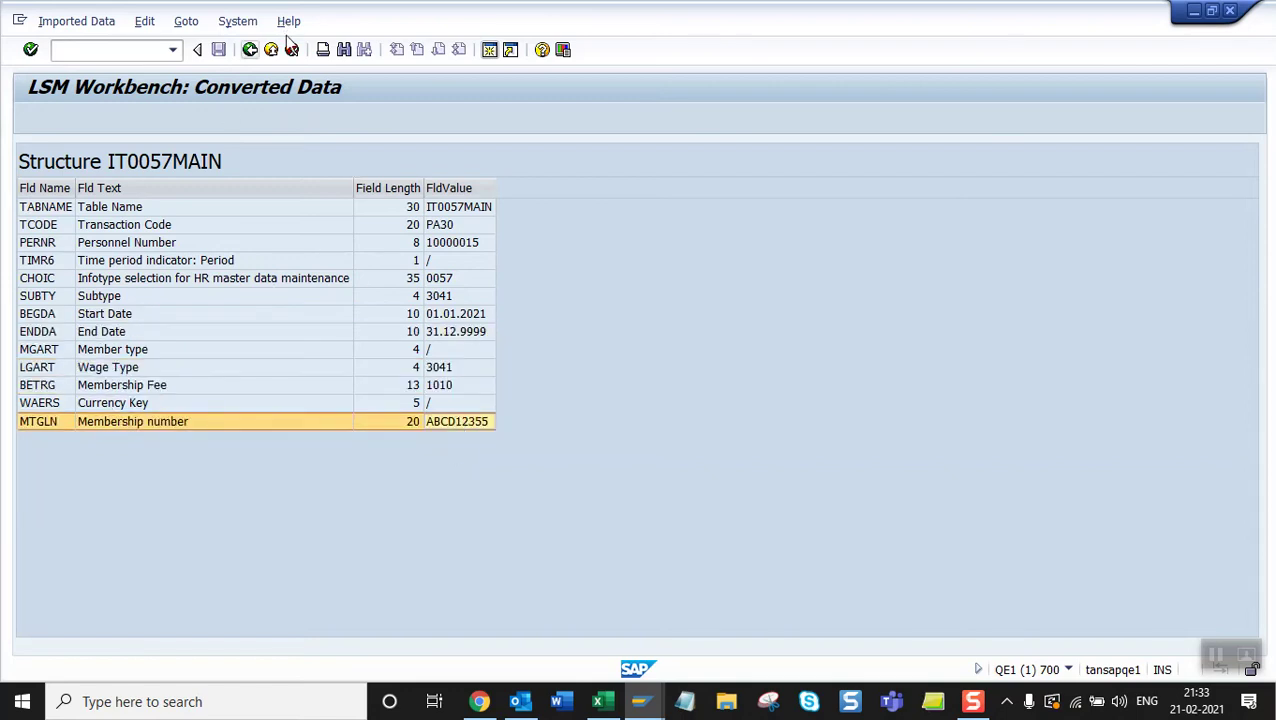
# Return to the process steps and create the batch input session IT0057-MAIN with the batch input folder kept.
pyautogui.click(250, 50)
pyautogui.click(250, 50)
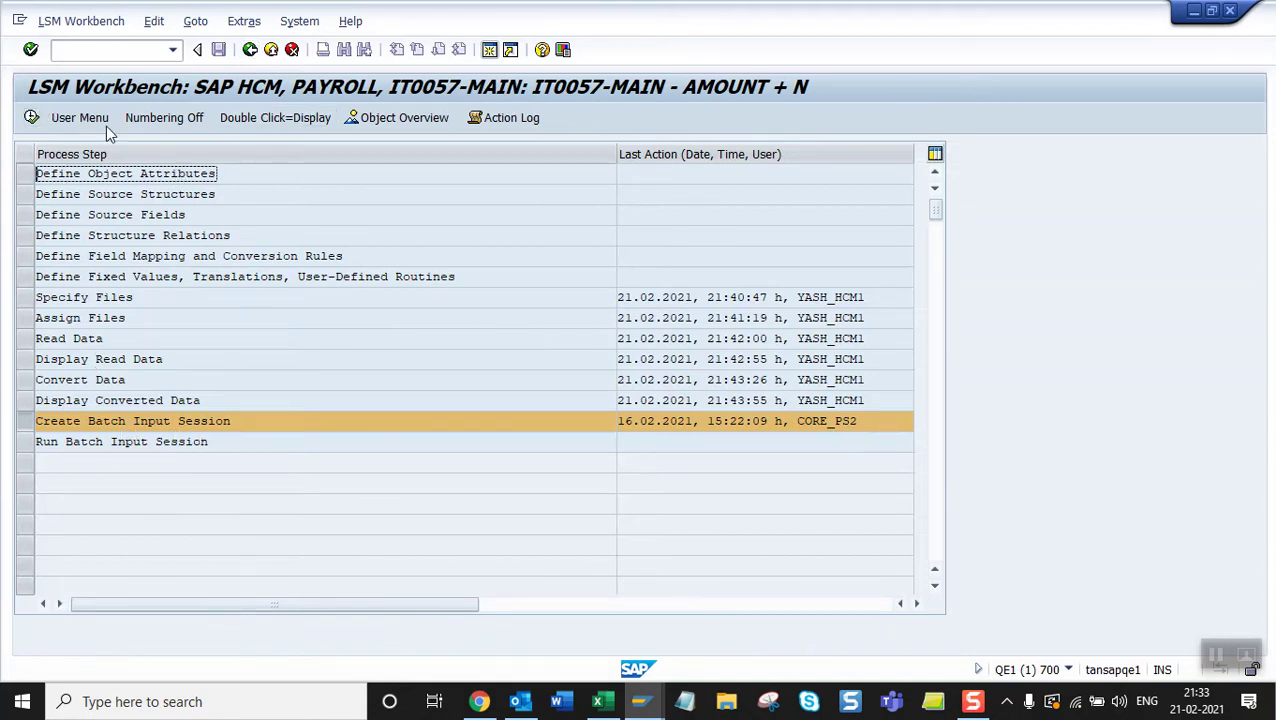
pyautogui.click(31, 117)
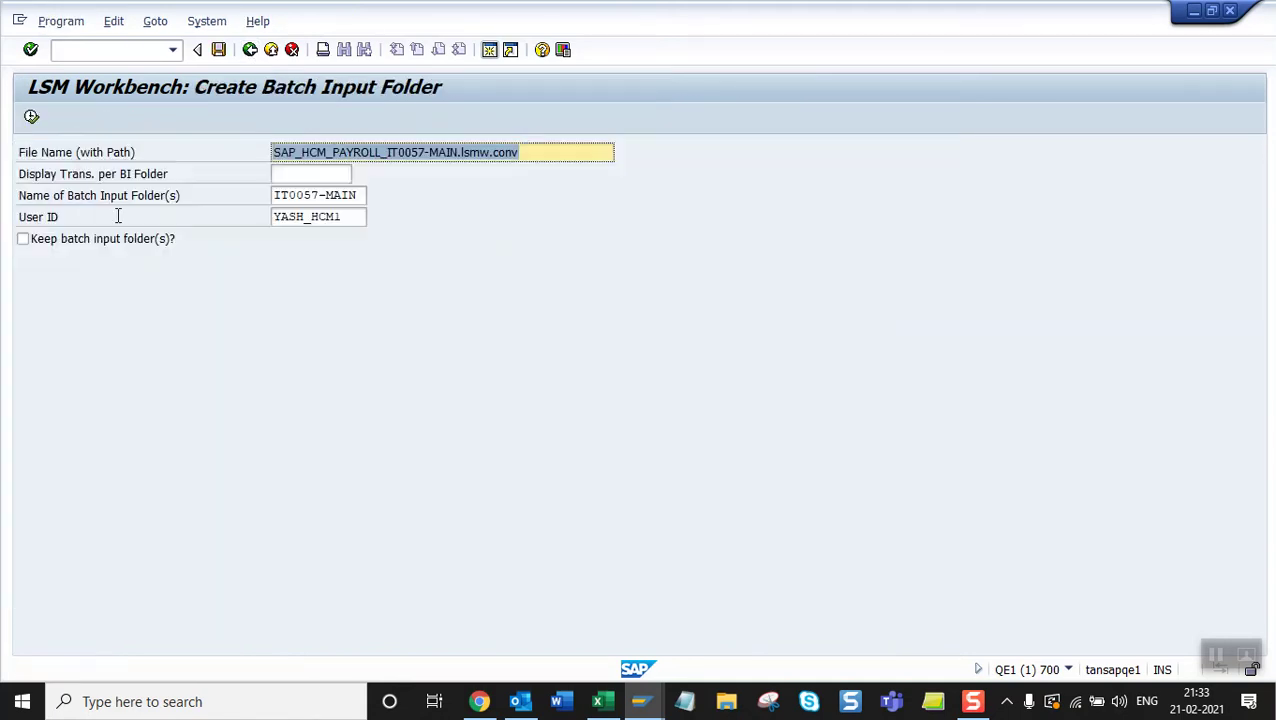
pyautogui.click(42, 244)
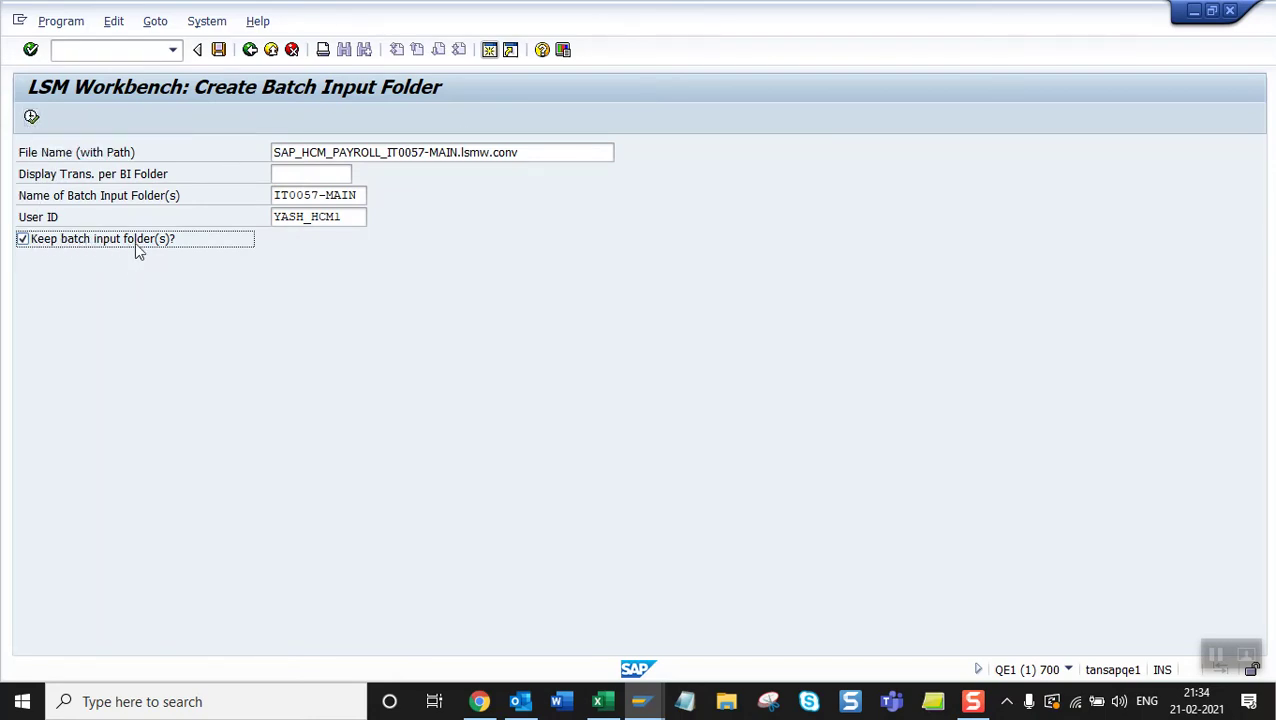
pyautogui.click(33, 116)
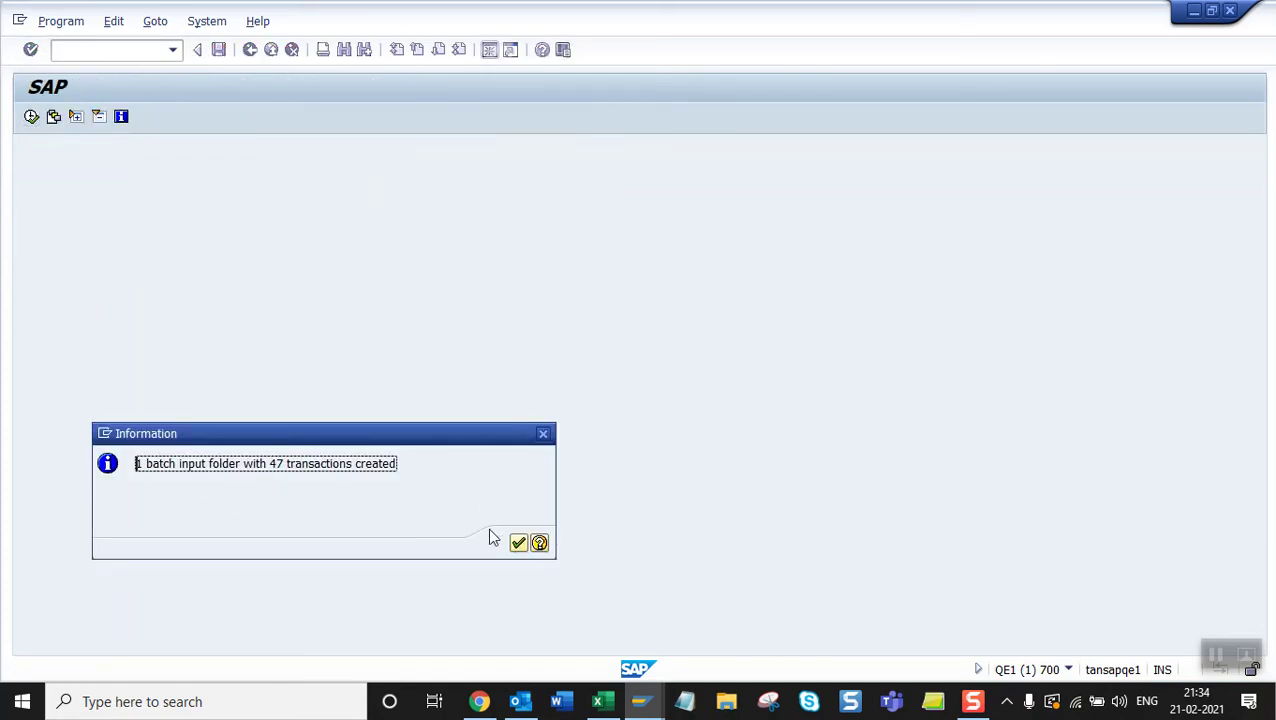
pyautogui.click(518, 543)
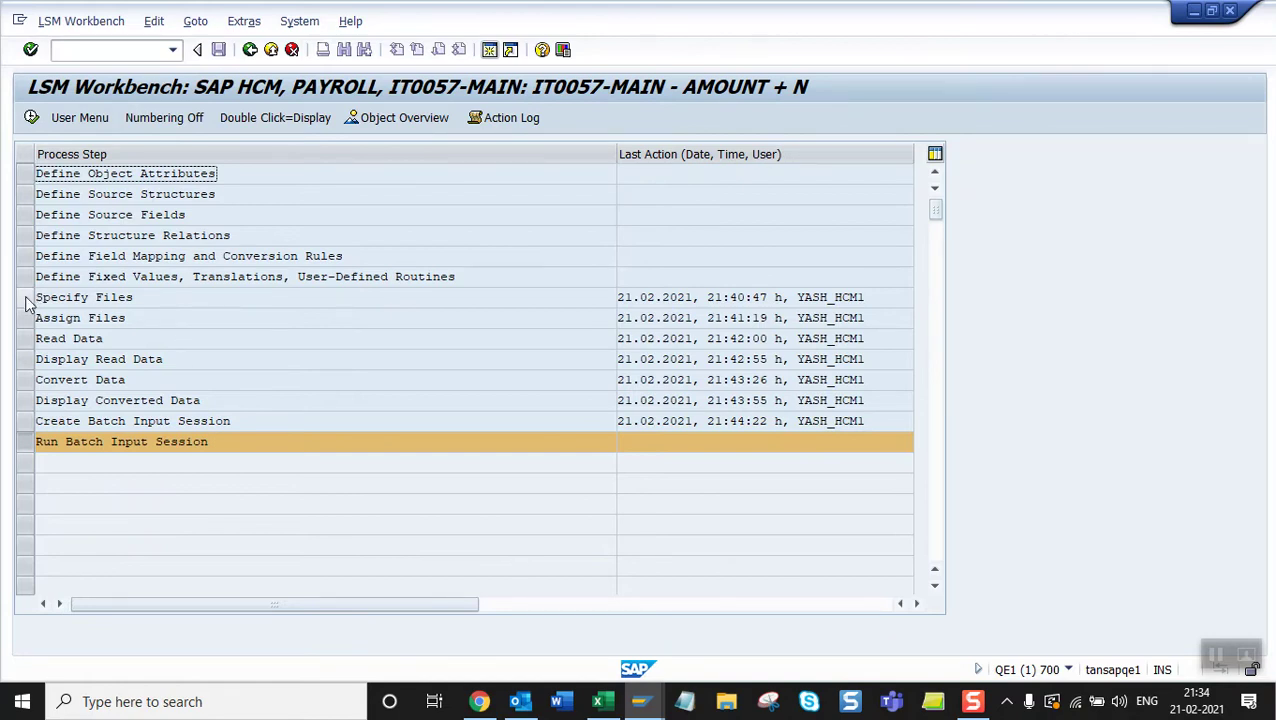
pyautogui.click(132, 320)
pyautogui.click(132, 339)
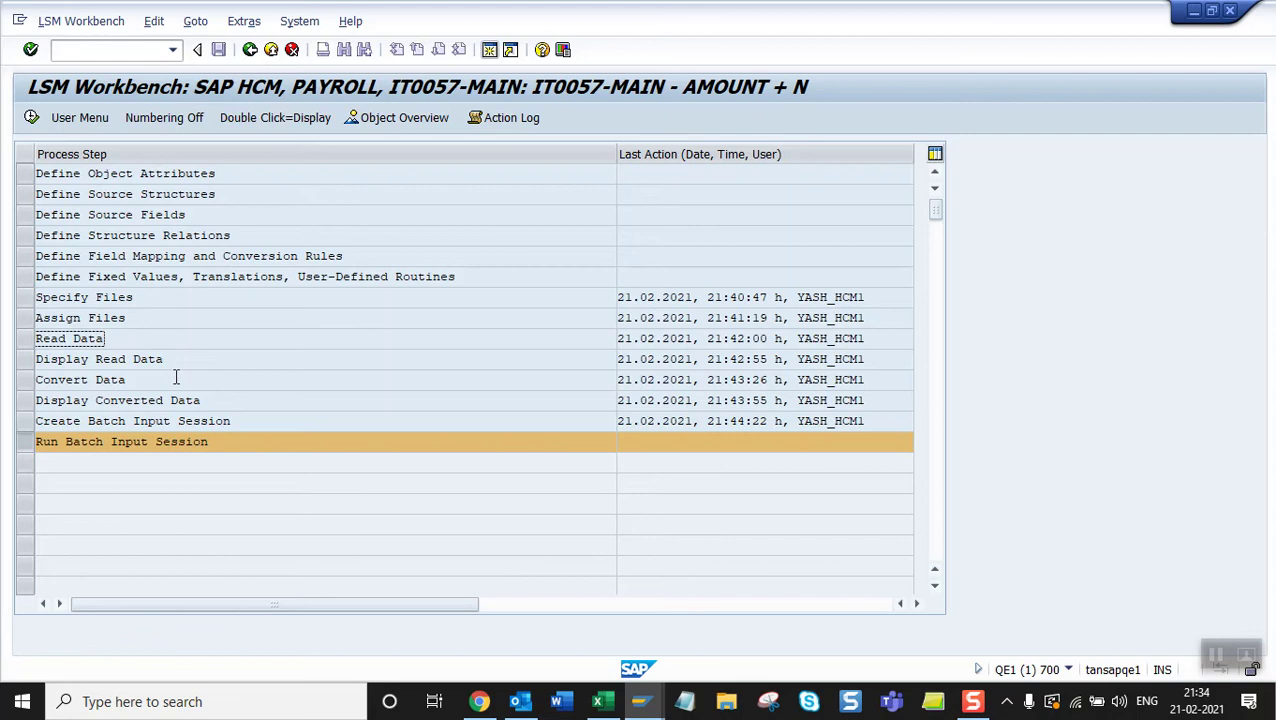
pyautogui.click(145, 297)
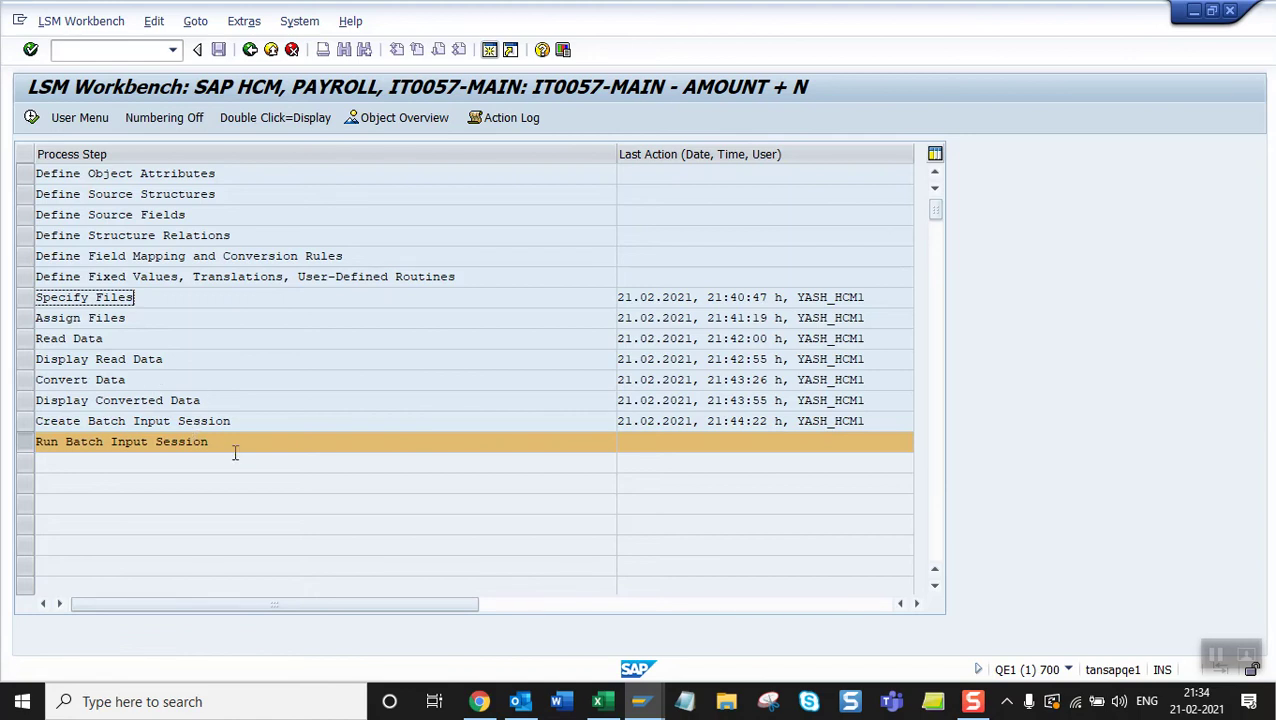
# Open Run Batch Input Session and process the new 21.02.2021 IT0057-MAIN session in Display errors only mode.
pyautogui.click(31, 118)
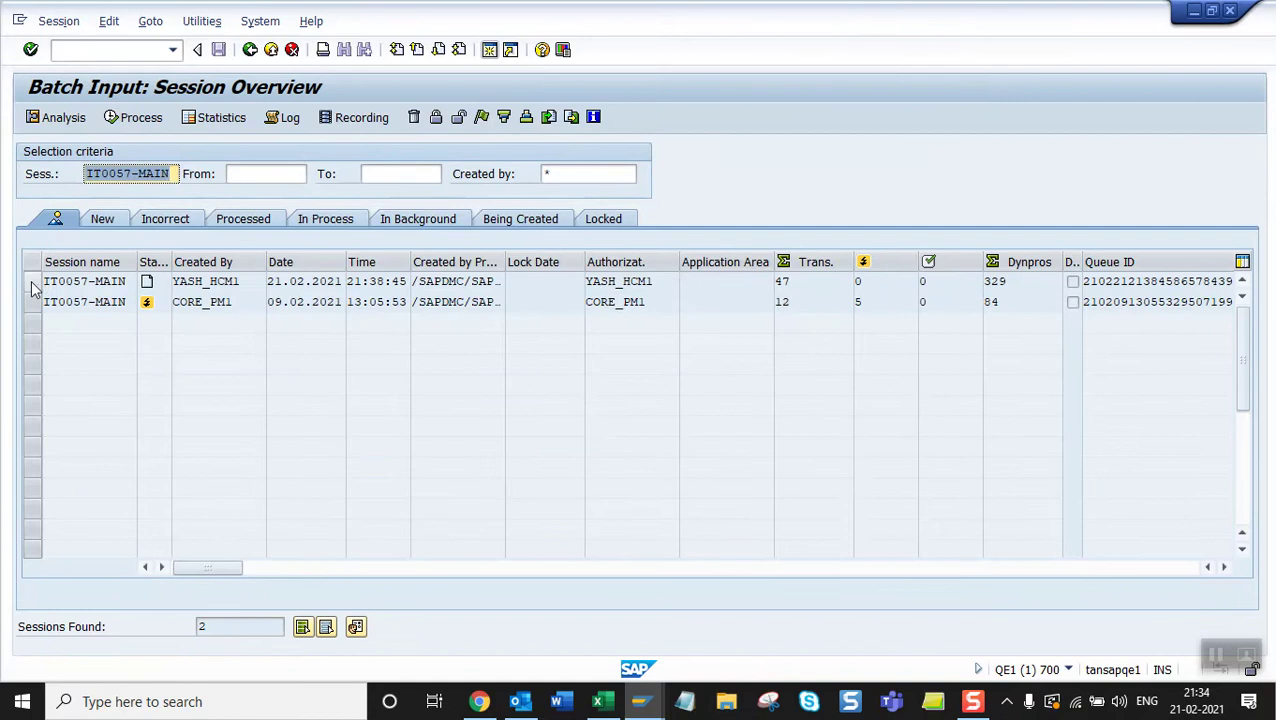
pyautogui.click(31, 284)
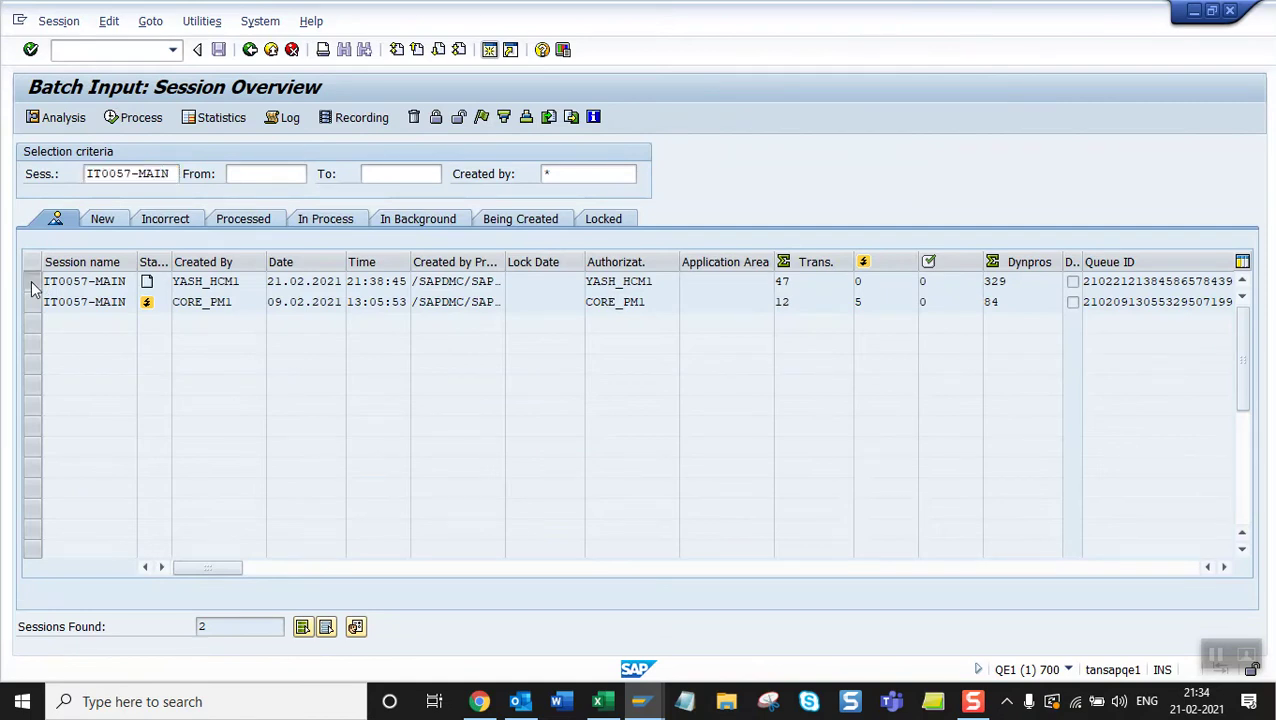
pyautogui.click(150, 118)
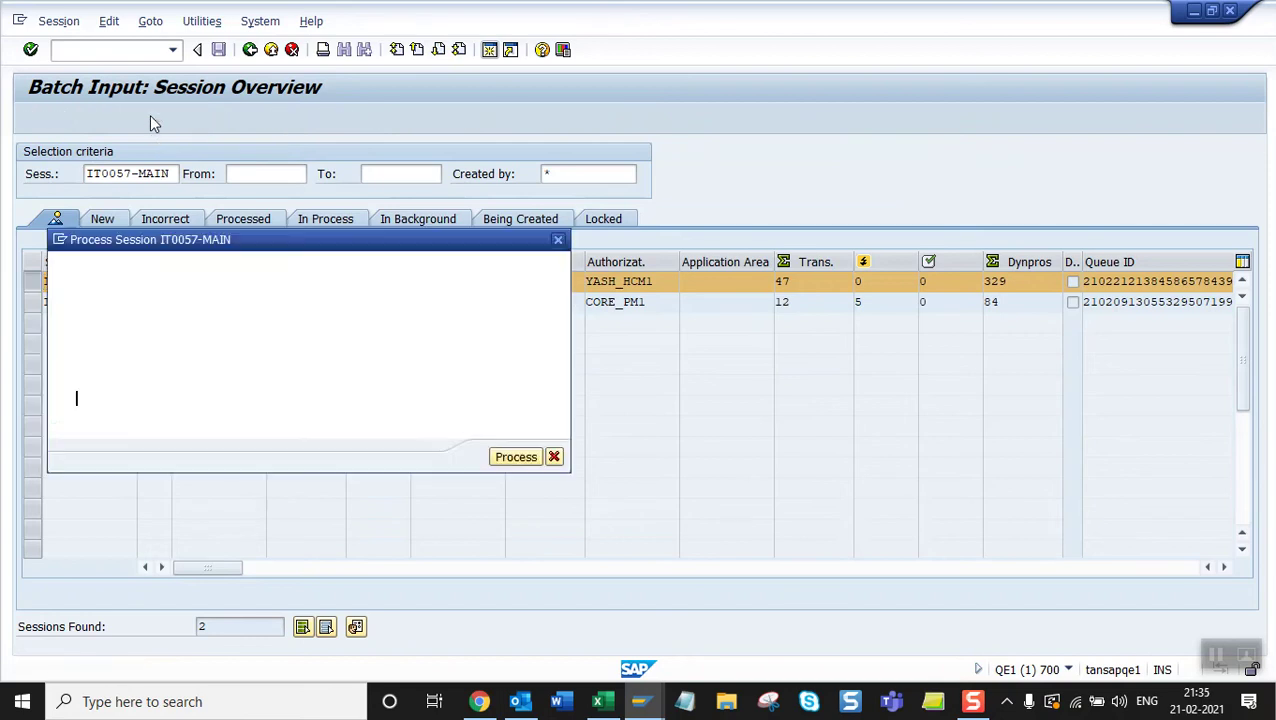
pyautogui.moveTo(303, 248); pyautogui.dragTo(643, 128)
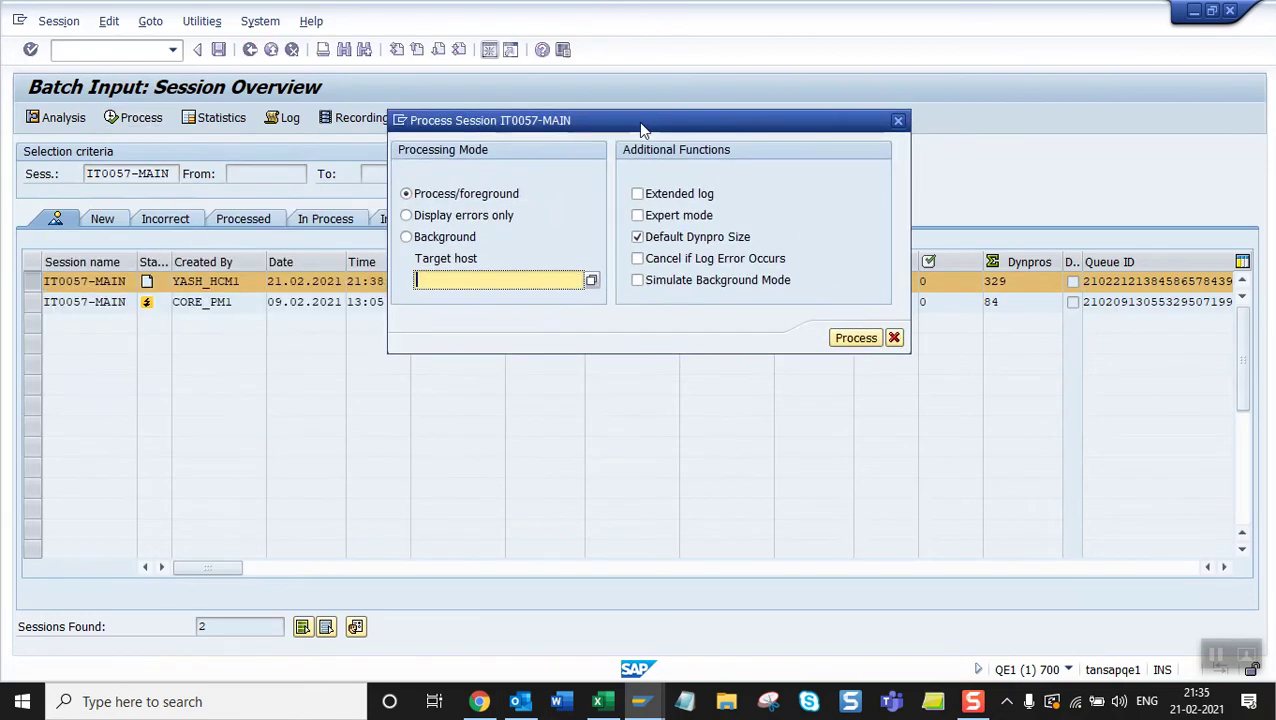
pyautogui.click(457, 220)
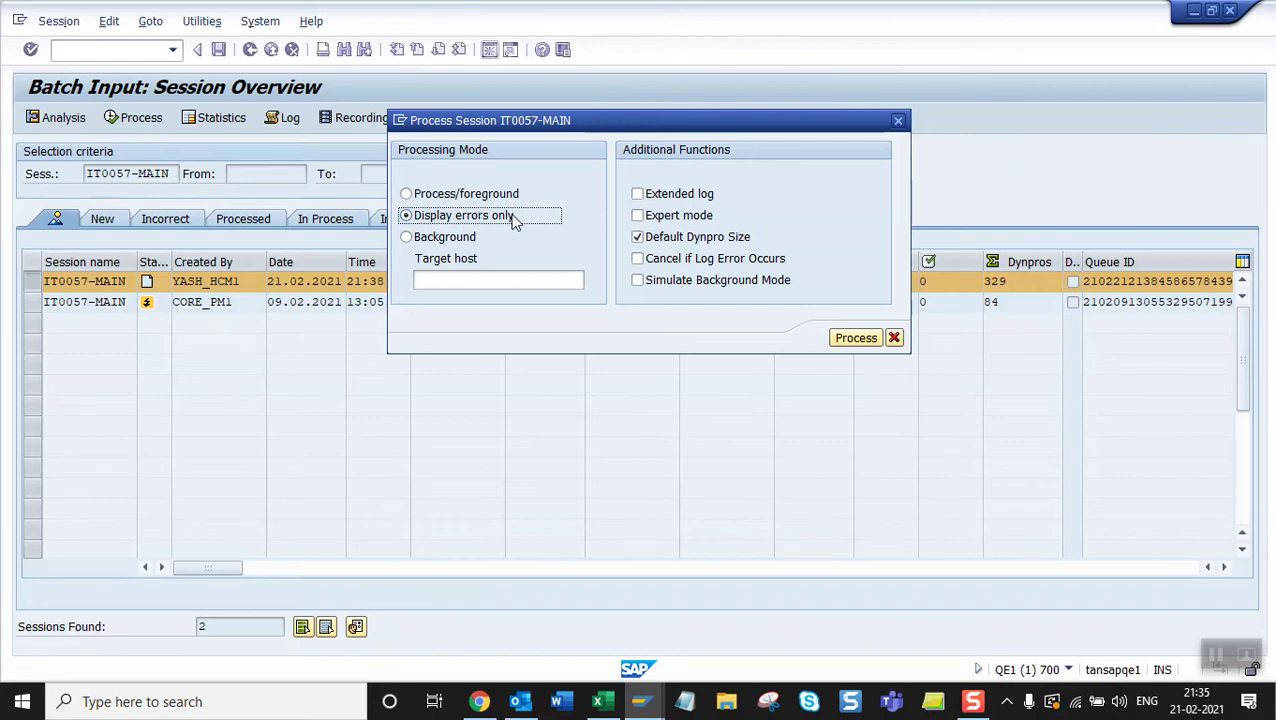
pyautogui.click(868, 340)
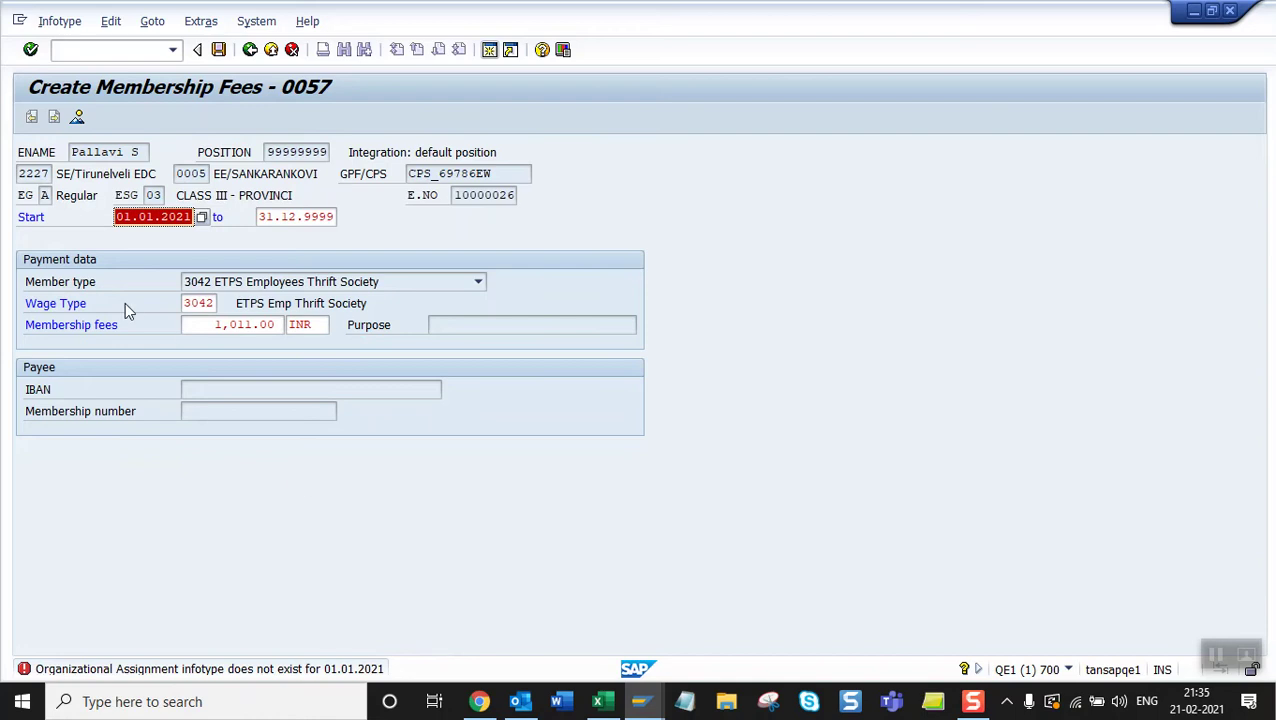
# Copy the personnel number of the record in error and open PA20 in a new session for that employee.
pyautogui.moveTo(457, 195); pyautogui.dragTo(517, 196)
pyautogui.hotkey('ctrl', 'c')
pyautogui.click(489, 50)
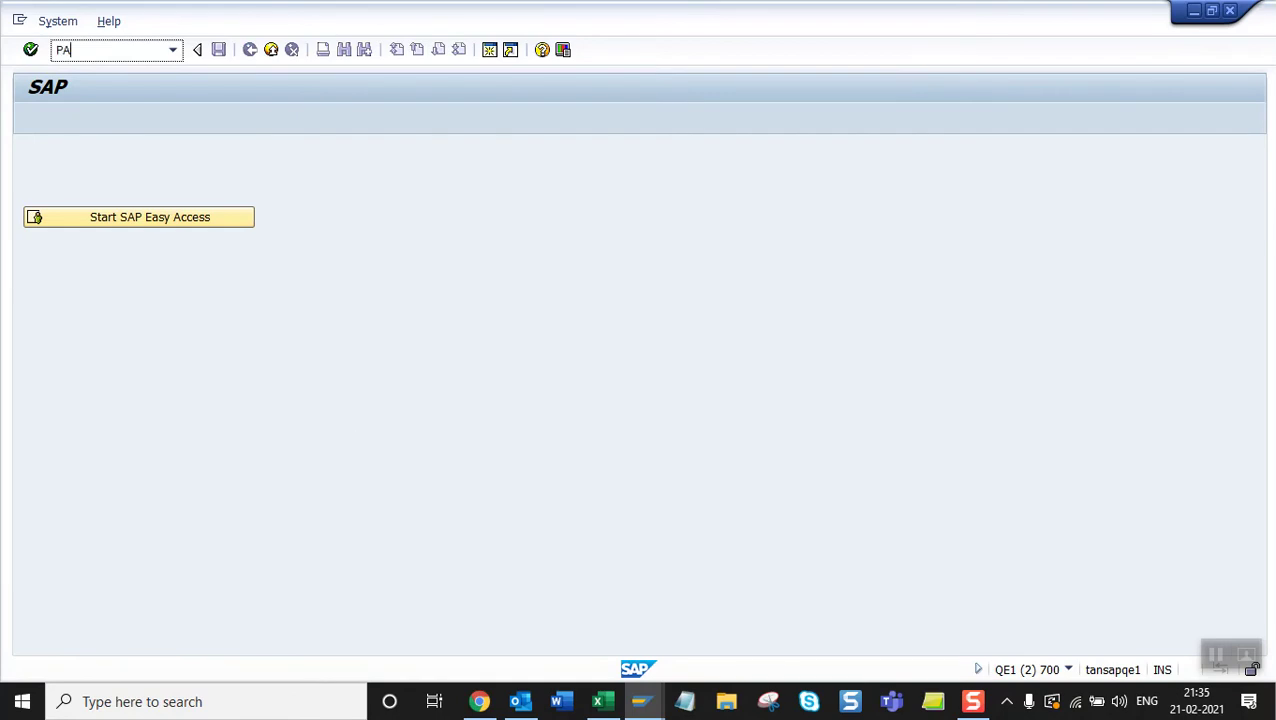
pyautogui.write('PA20')
pyautogui.press('Return')
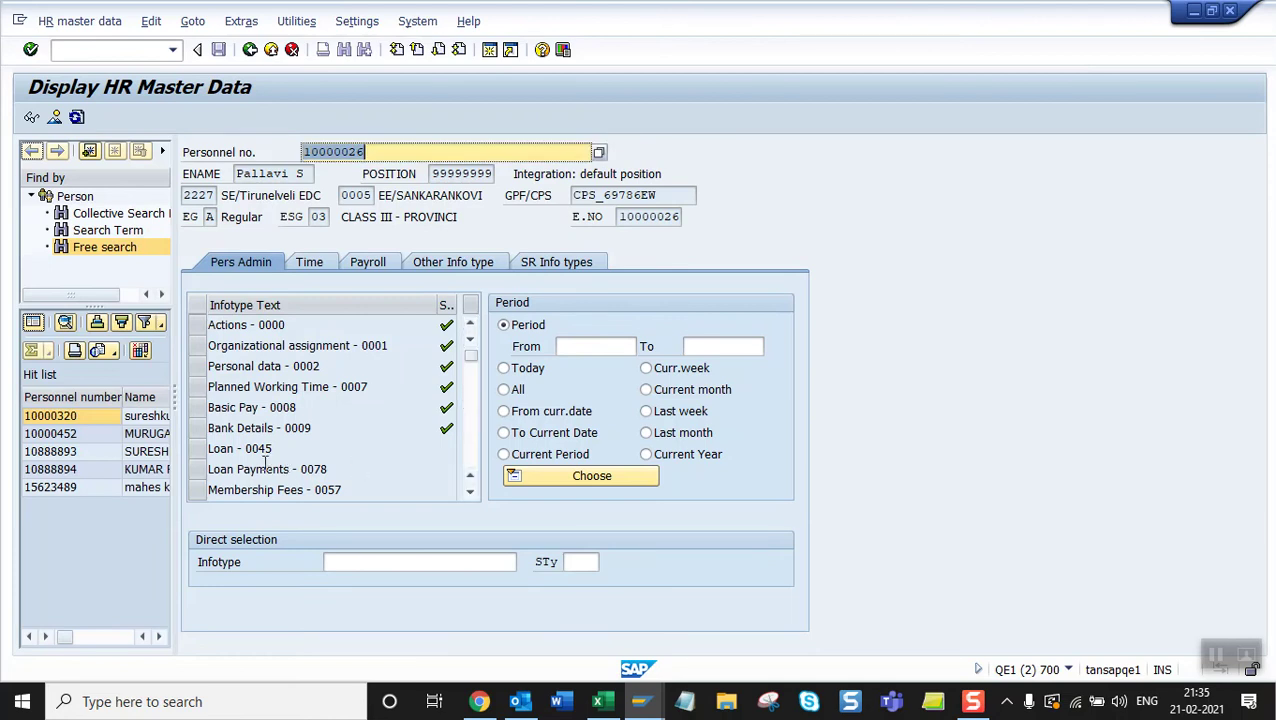
# Open the overview of Organizational assignment (0001) and check the start date of its entry.
pyautogui.click(200, 346)
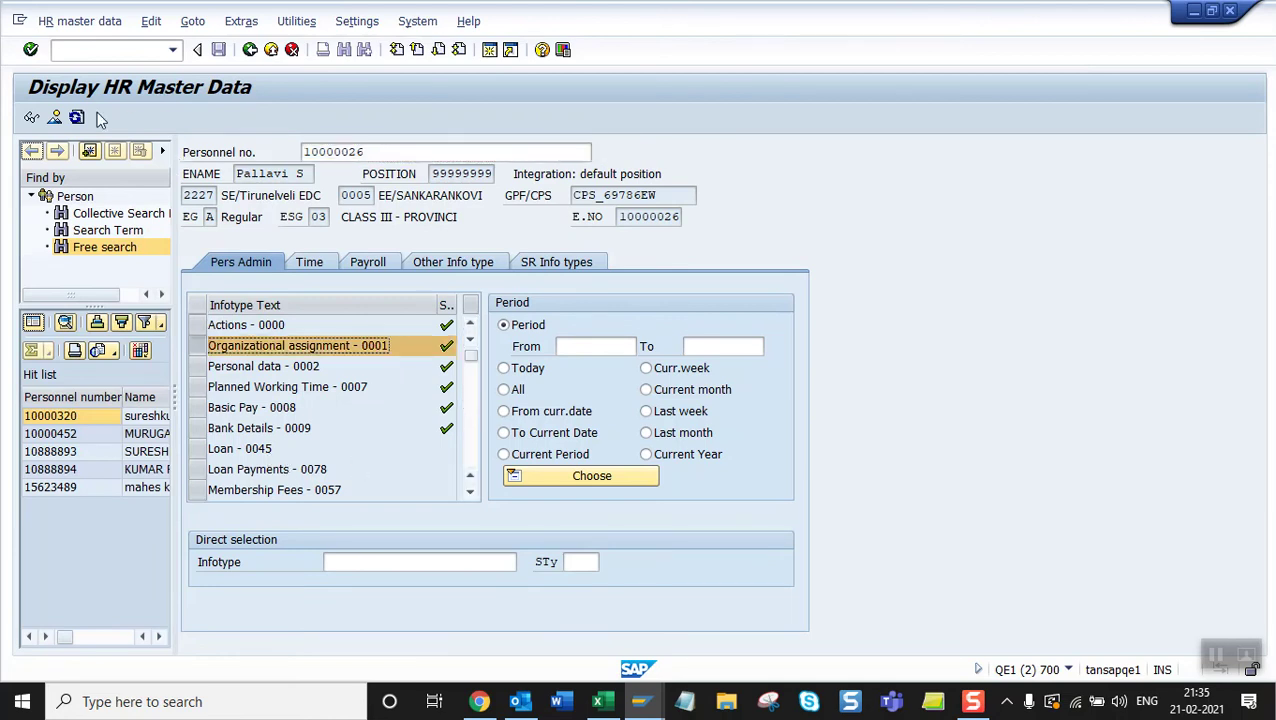
pyautogui.doubleClick(375, 368)
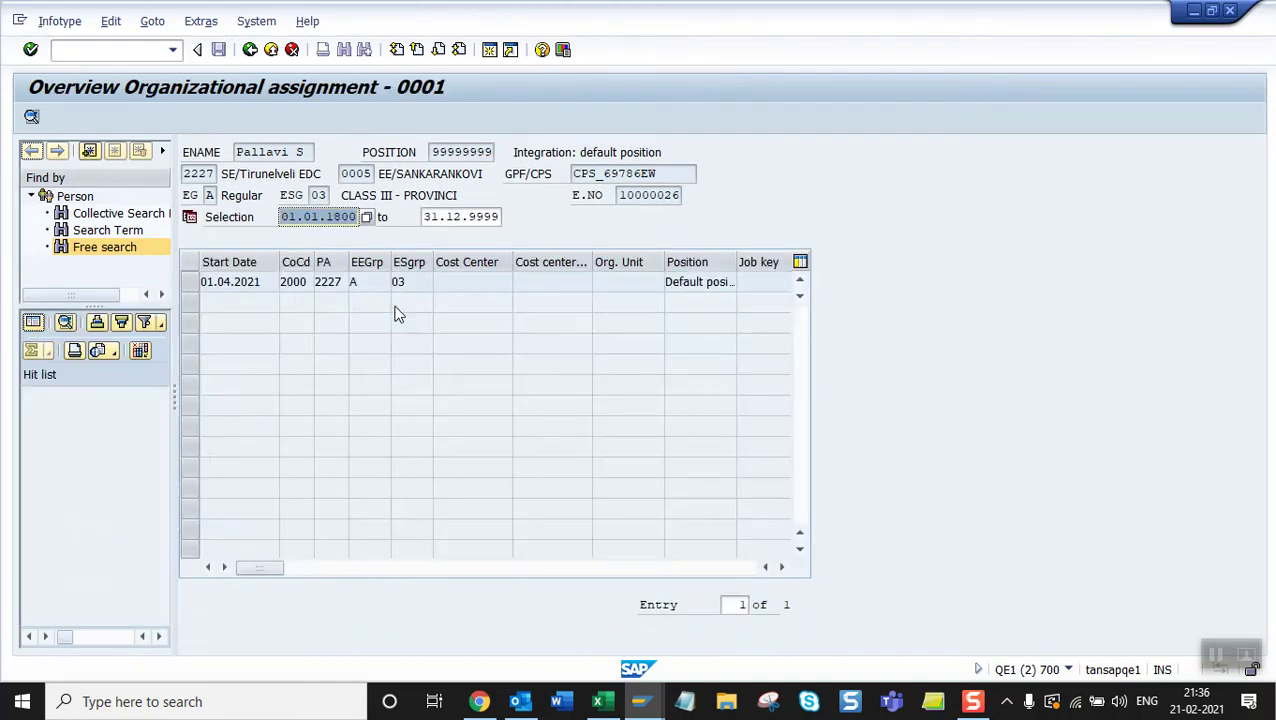
pyautogui.click(265, 281)
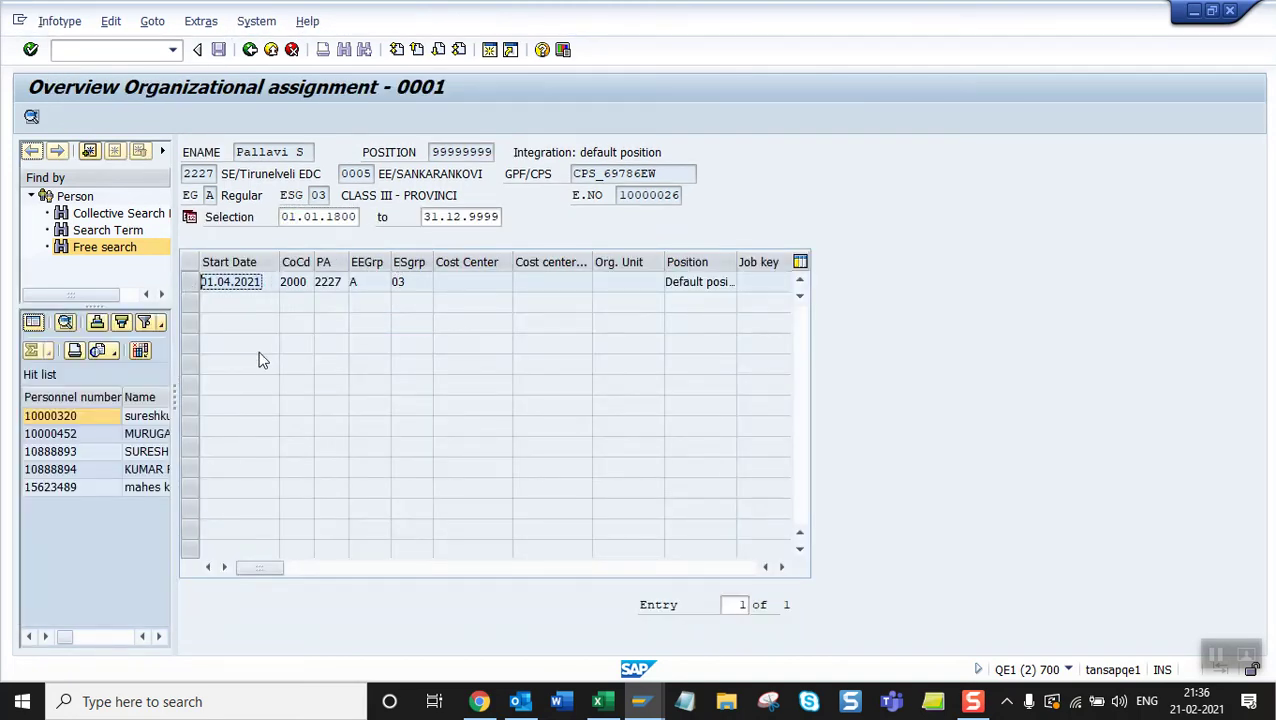
# Return to the membership fee record in the batch session, set its start date to 01.04.2021 and save it.
pyautogui.click(641, 701)
pyautogui.click(617, 618)
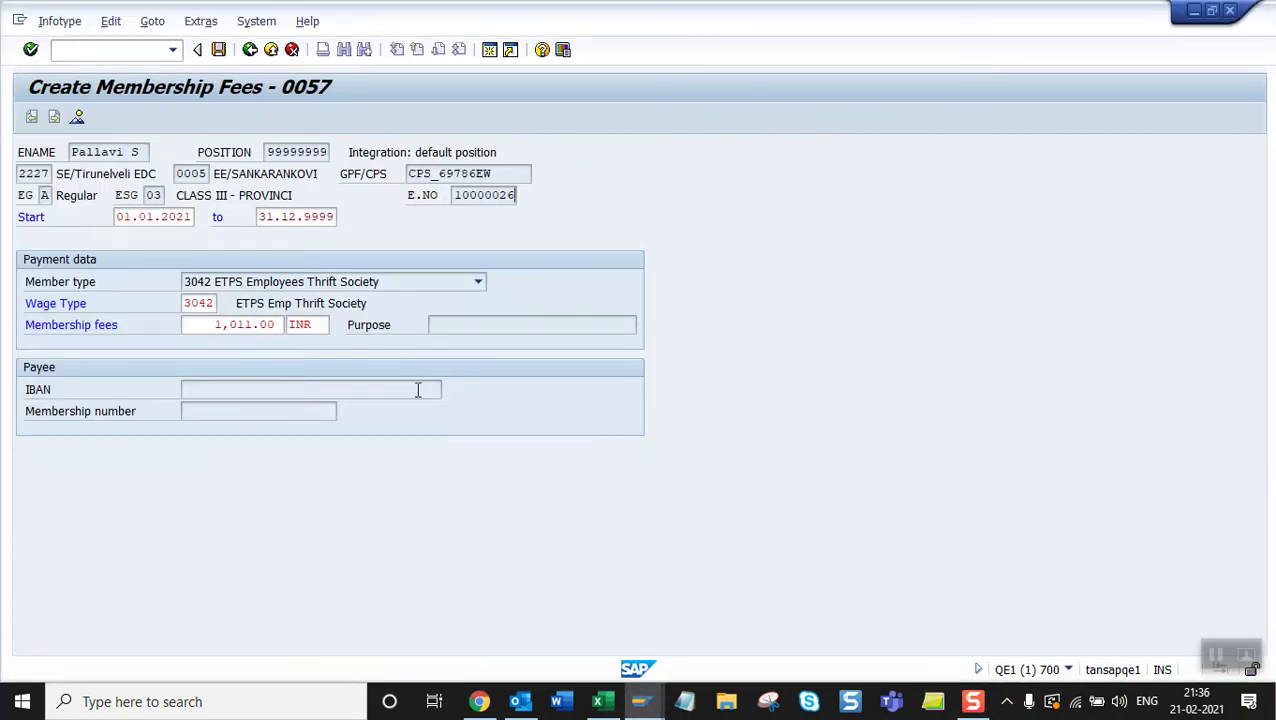
pyautogui.click(155, 215)
pyautogui.press('BackSpace')
pyautogui.write('4')
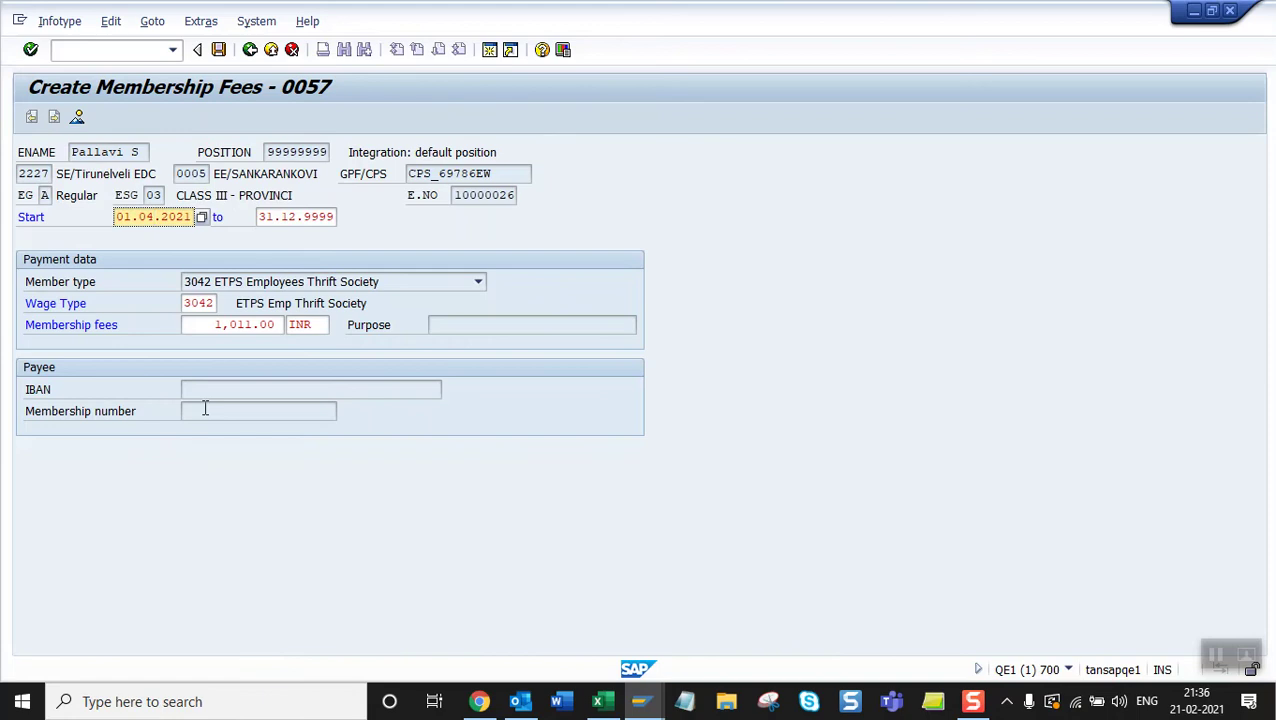
pyautogui.click(218, 50)
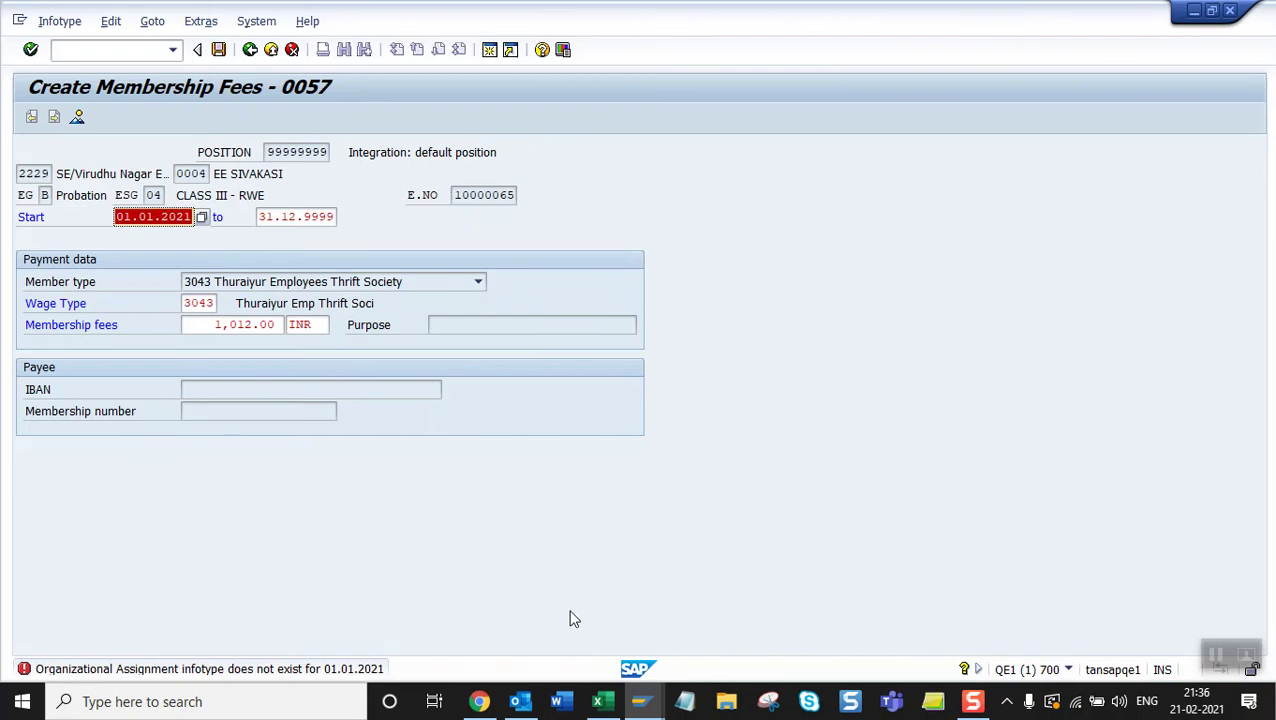
# Leave the organizational assignment overview and load the wage type 3043 record's personnel number in Display HR Master Data to check its infotypes.
pyautogui.moveTo(641, 701)
pyautogui.click(766, 618)
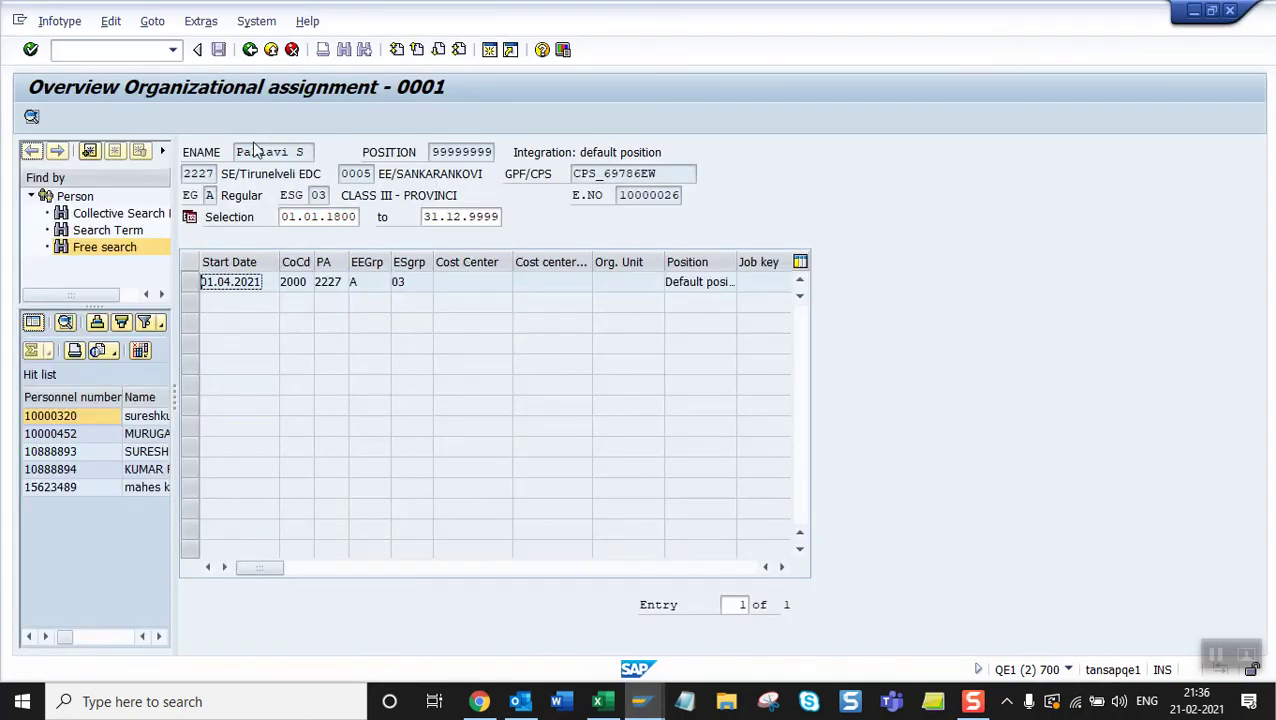
pyautogui.click(250, 49)
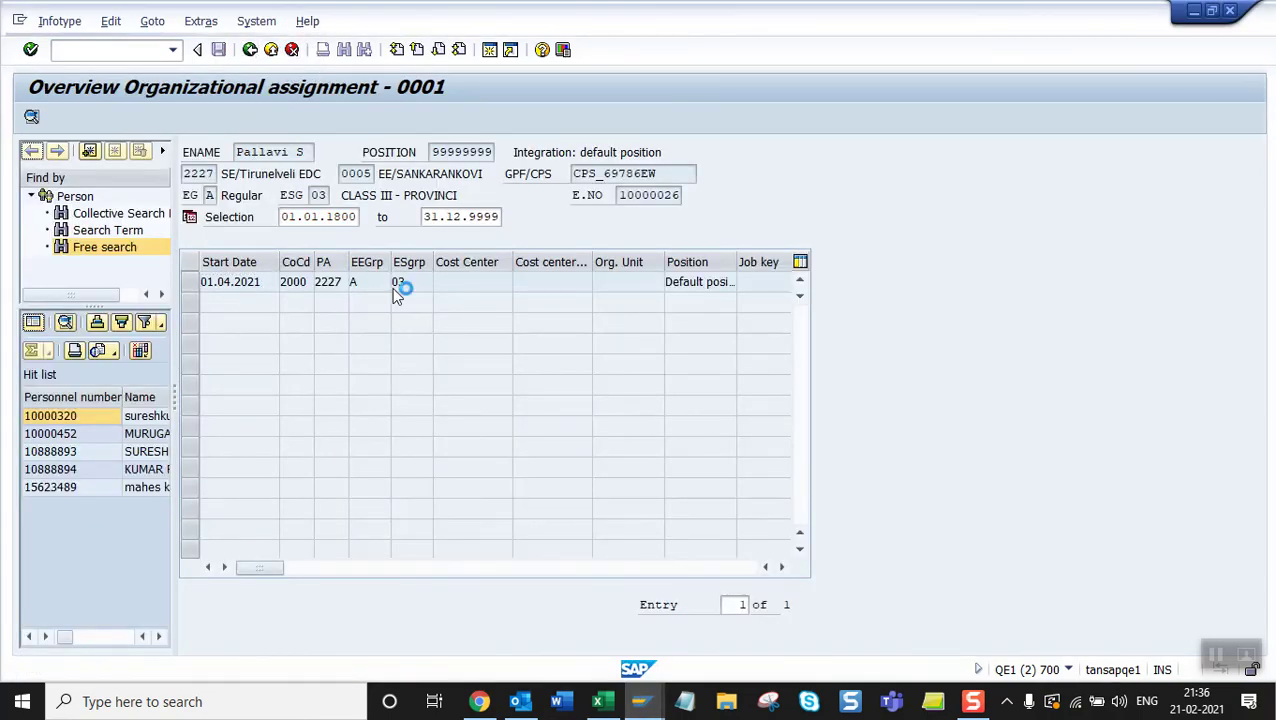
pyautogui.moveTo(454, 197); pyautogui.dragTo(522, 201)
pyautogui.hotkey('ctrl', 'c')
pyautogui.hotkey('alt', 'Tab')
pyautogui.hotkey('ctrl', 'a')
pyautogui.hotkey('ctrl', 'v')
pyautogui.press('Return')
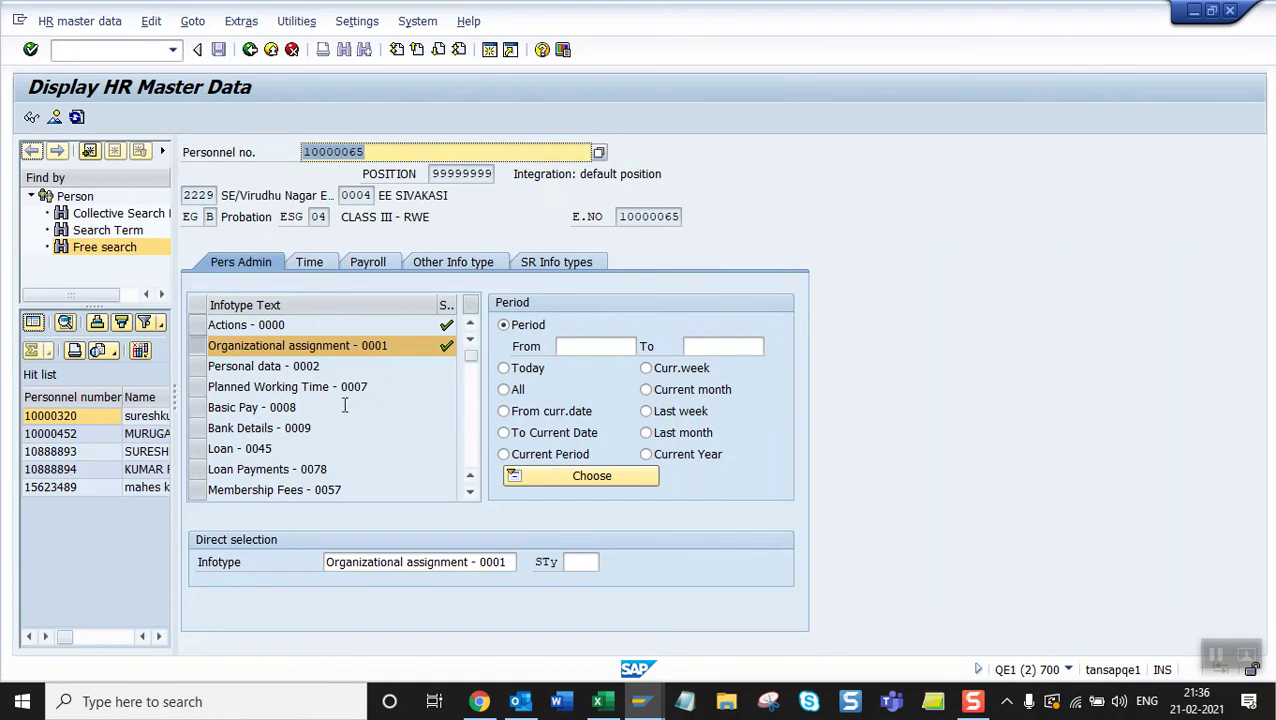
# Return to the wage type 3043 membership fee record and exit it without saving, keeping the batch input data.
pyautogui.hotkey('alt', 'Tab')
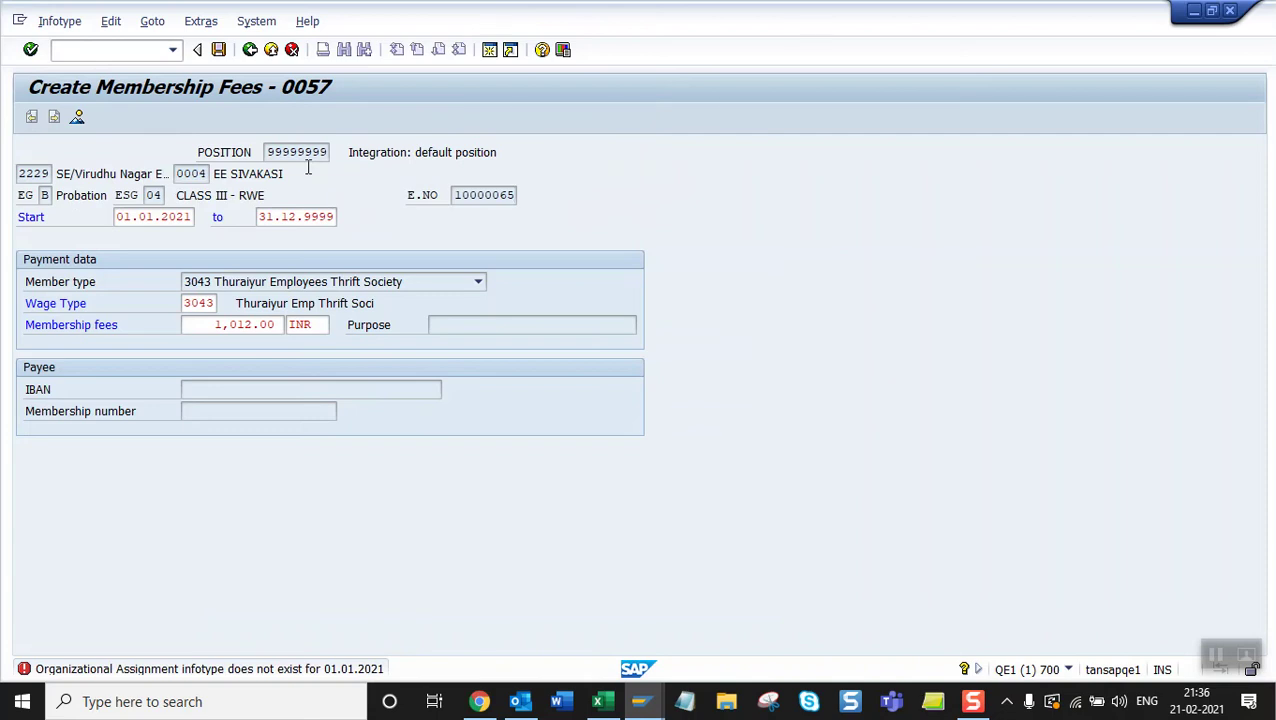
pyautogui.click(250, 50)
pyautogui.click(331, 393)
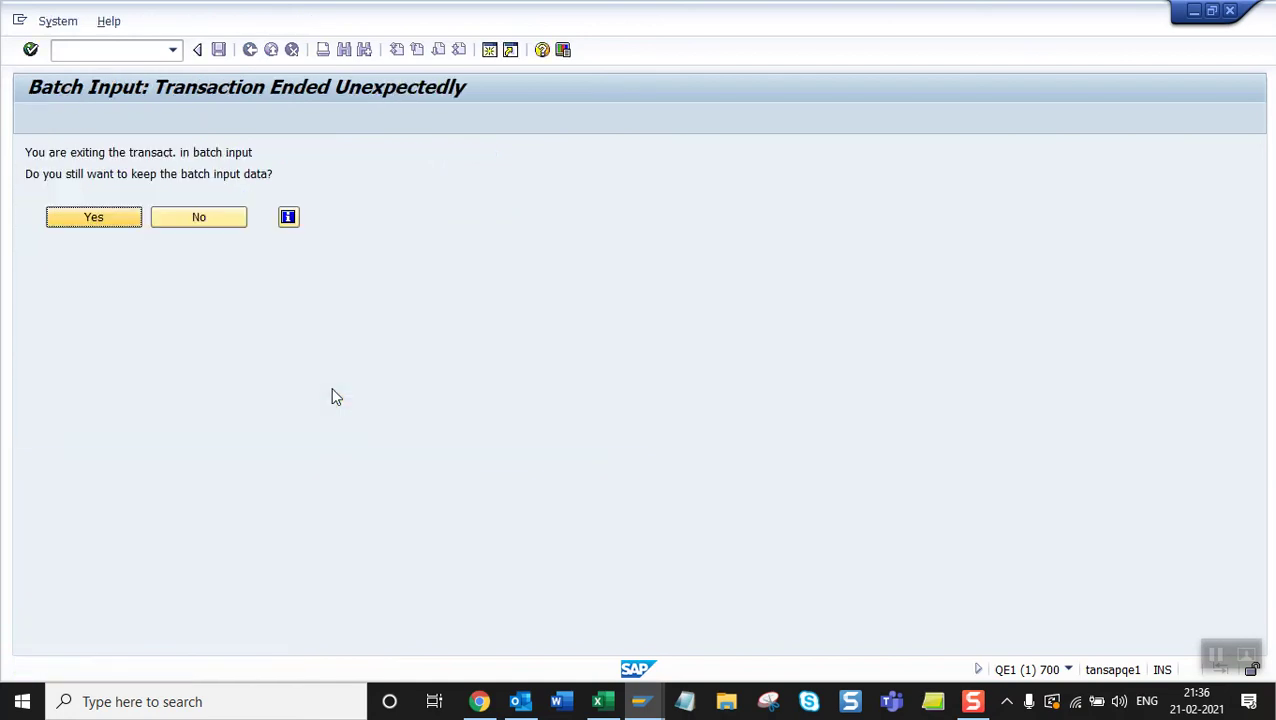
pyautogui.click(94, 218)
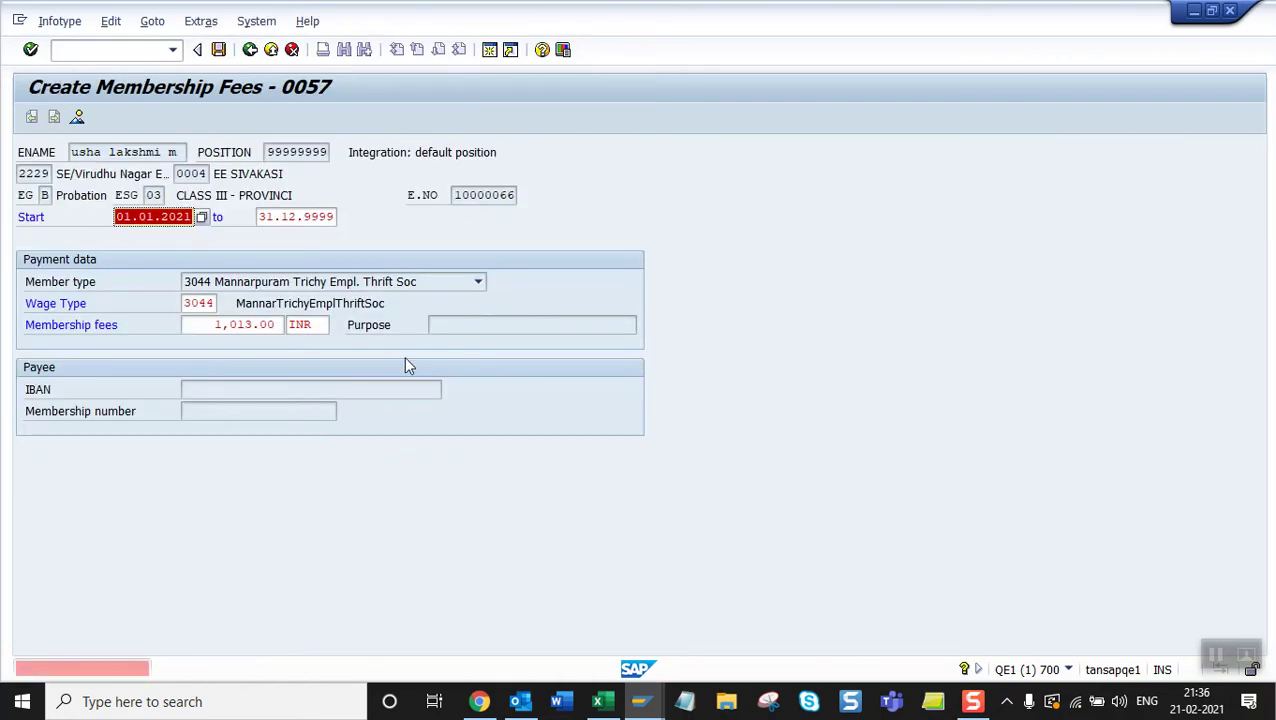
# Copy the wage type 3044 record's personnel number and display that employee's HR master data.
pyautogui.moveTo(457, 195); pyautogui.dragTo(510, 195)
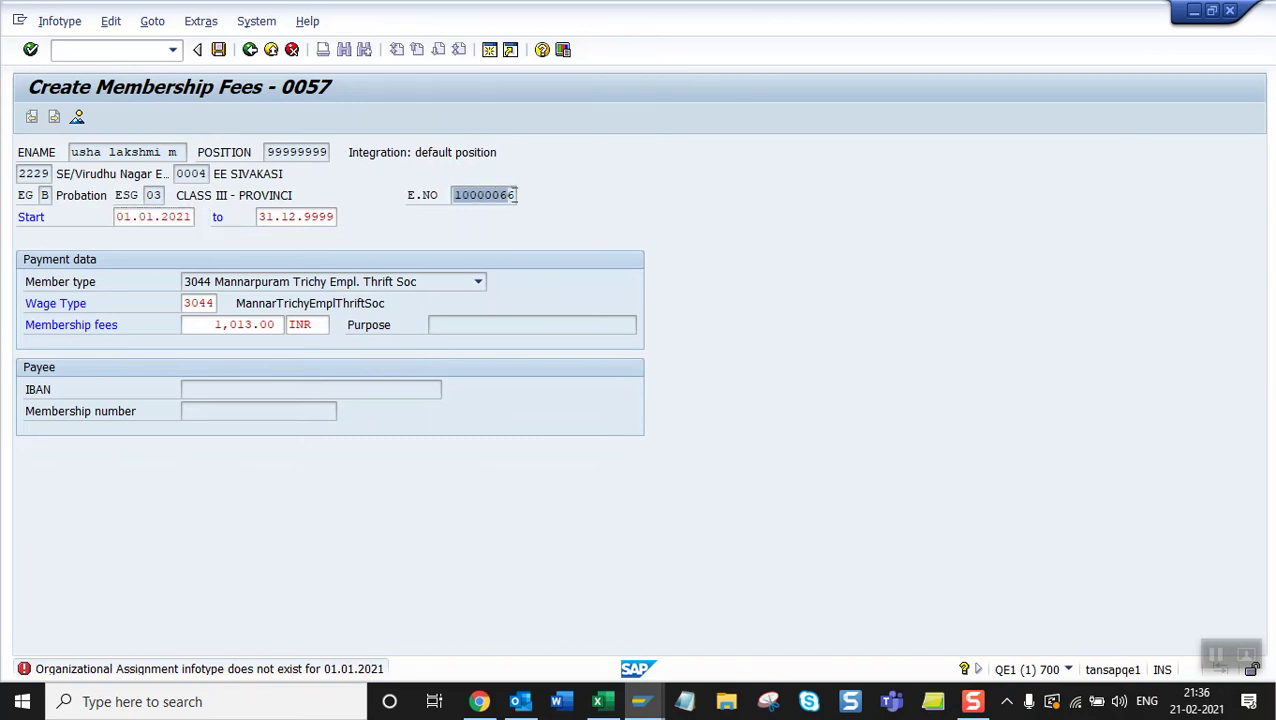
pyautogui.press('F3')
pyautogui.hotkey('ctrl', 'v')
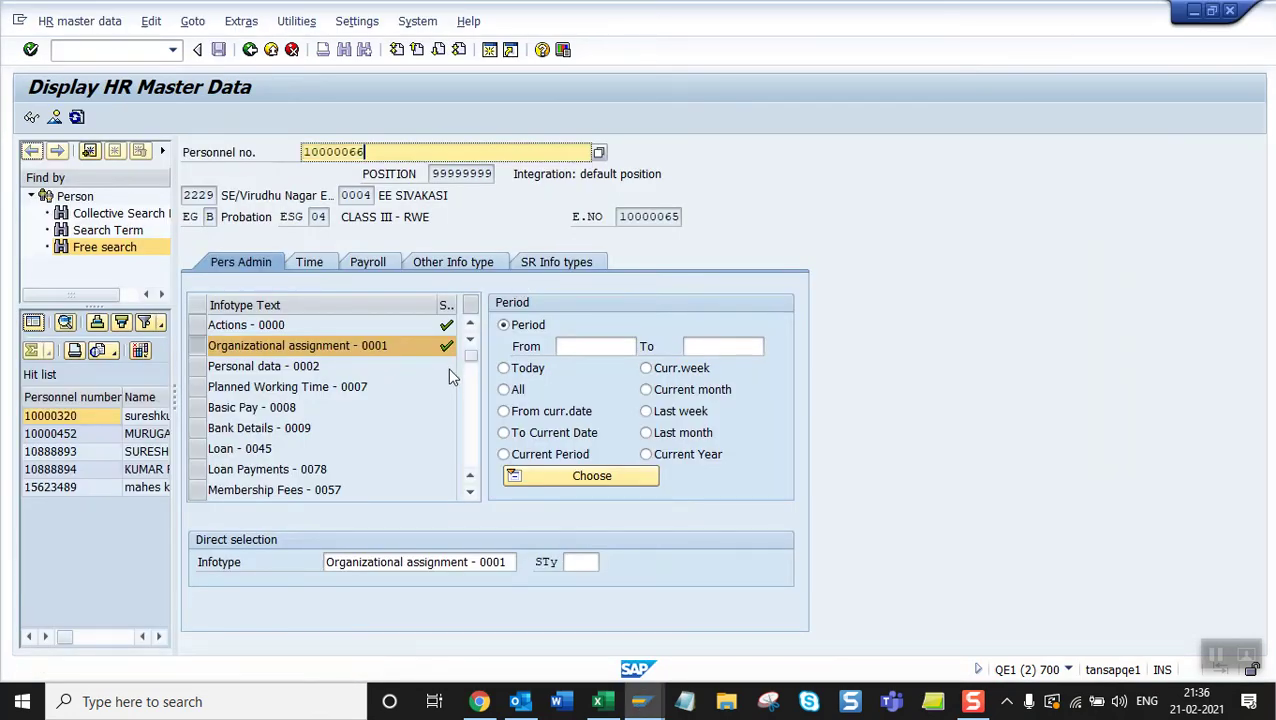
pyautogui.press('Return')
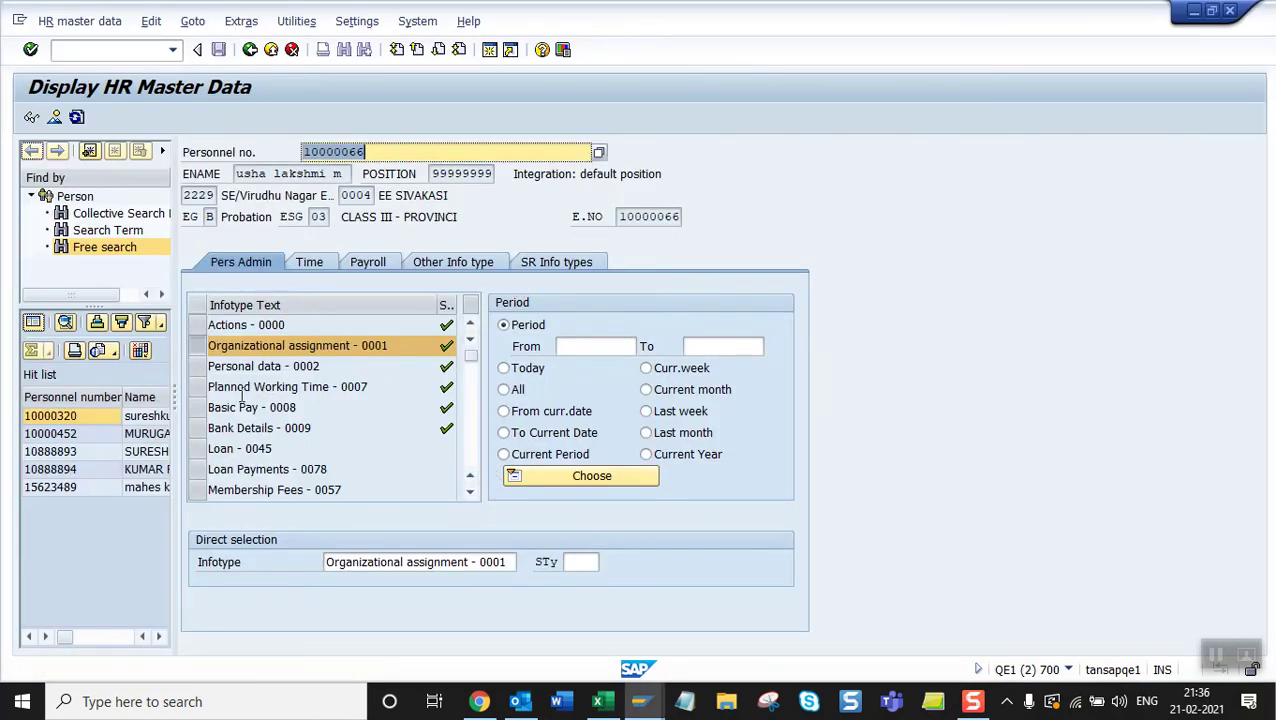
# Check the employee's organizational assignment overview, then set the wage type 3044 membership fee record's start date to 01.04.2021 and save it.
pyautogui.click(60, 117)
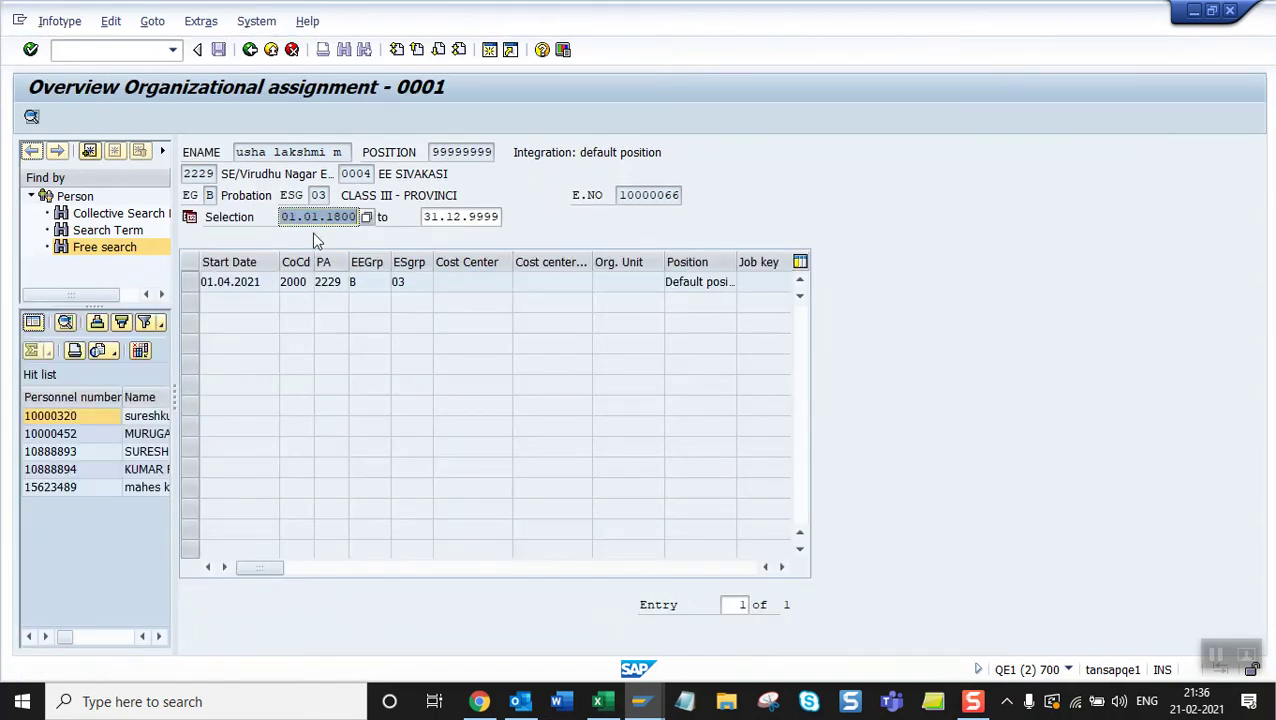
pyautogui.click(268, 281)
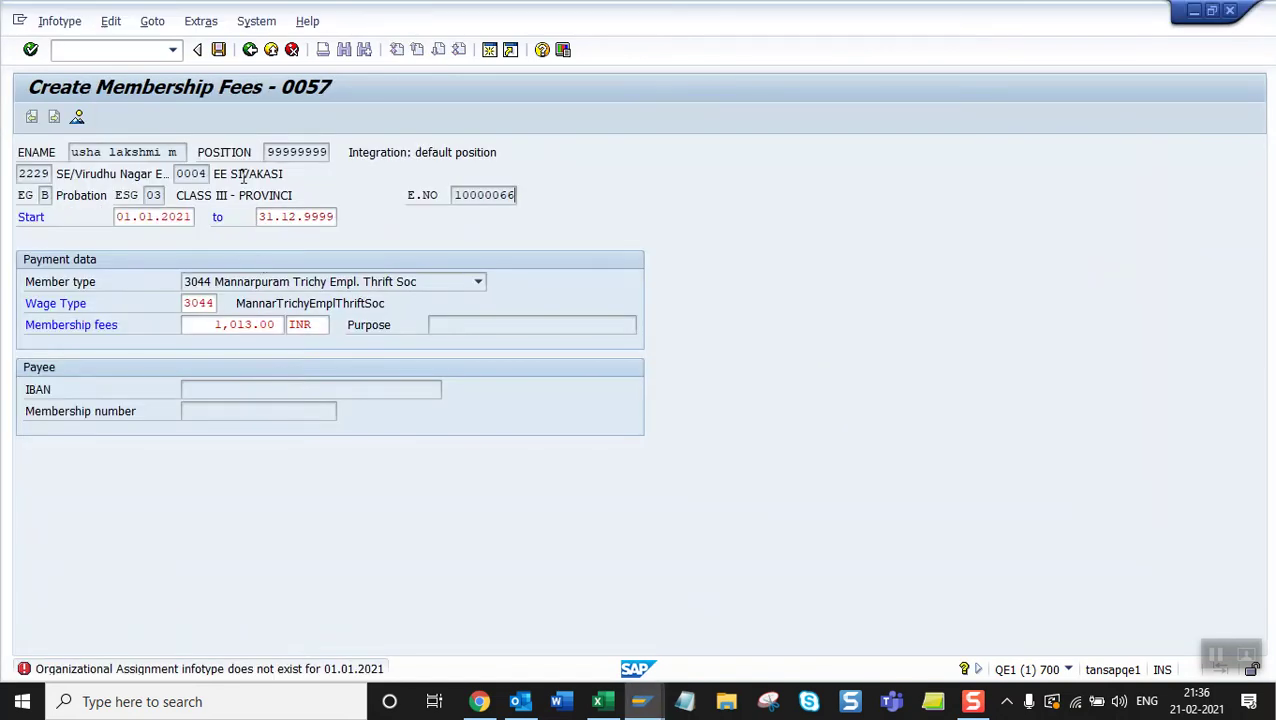
pyautogui.click(159, 216)
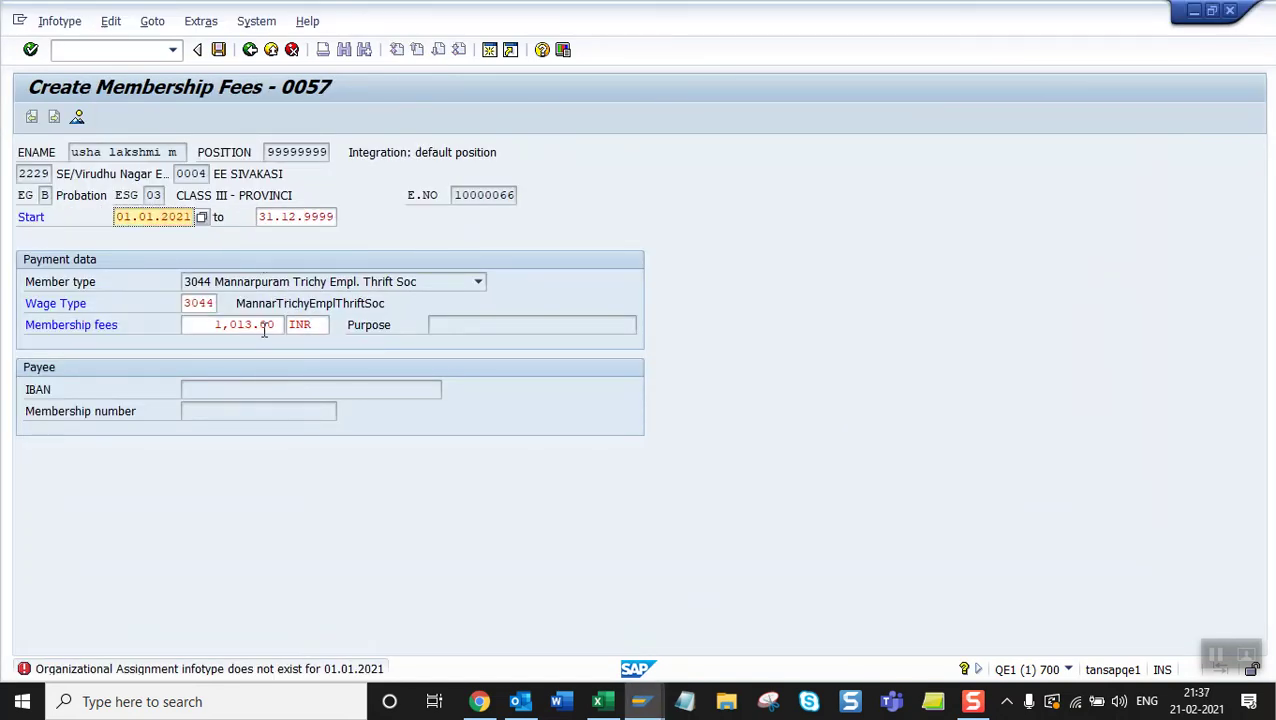
pyautogui.press('BackSpace')
pyautogui.write('4')
pyautogui.click(218, 50)
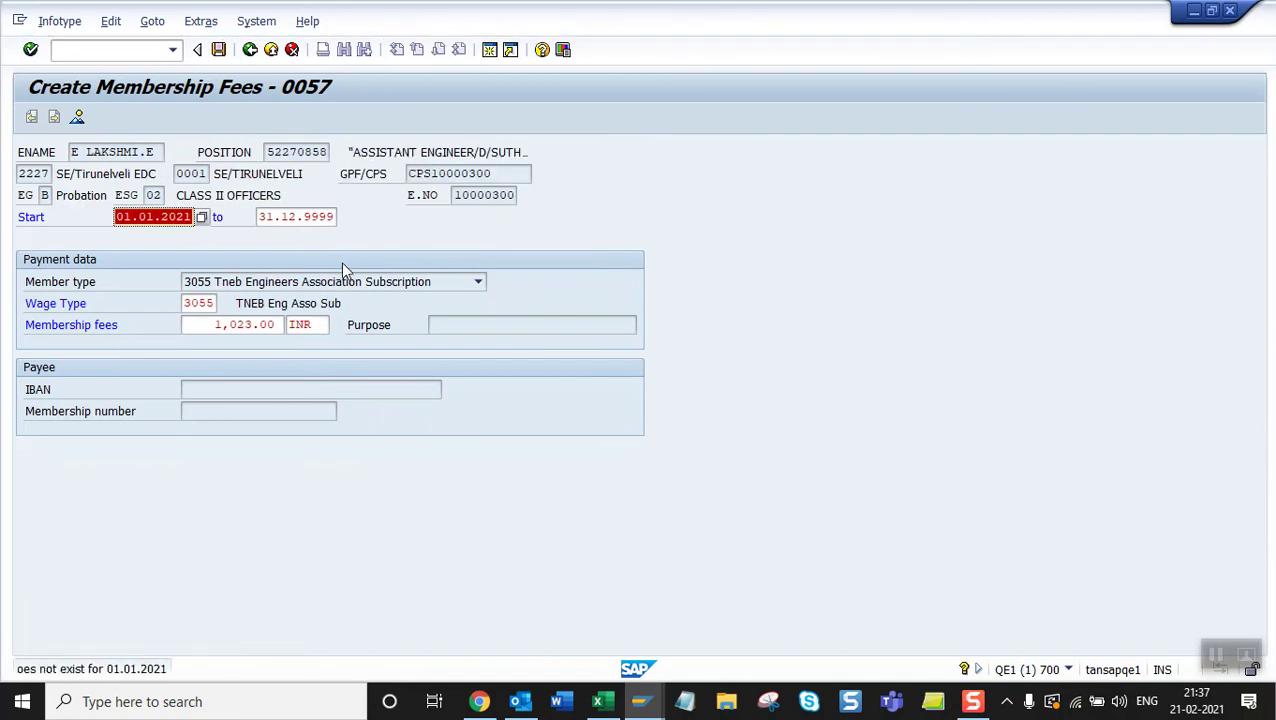
# Copy the wage type 3055 record's personnel number and check that employee's organizational assignment start dates in Display HR Master Data.
pyautogui.moveTo(454, 196); pyautogui.dragTo(533, 197)
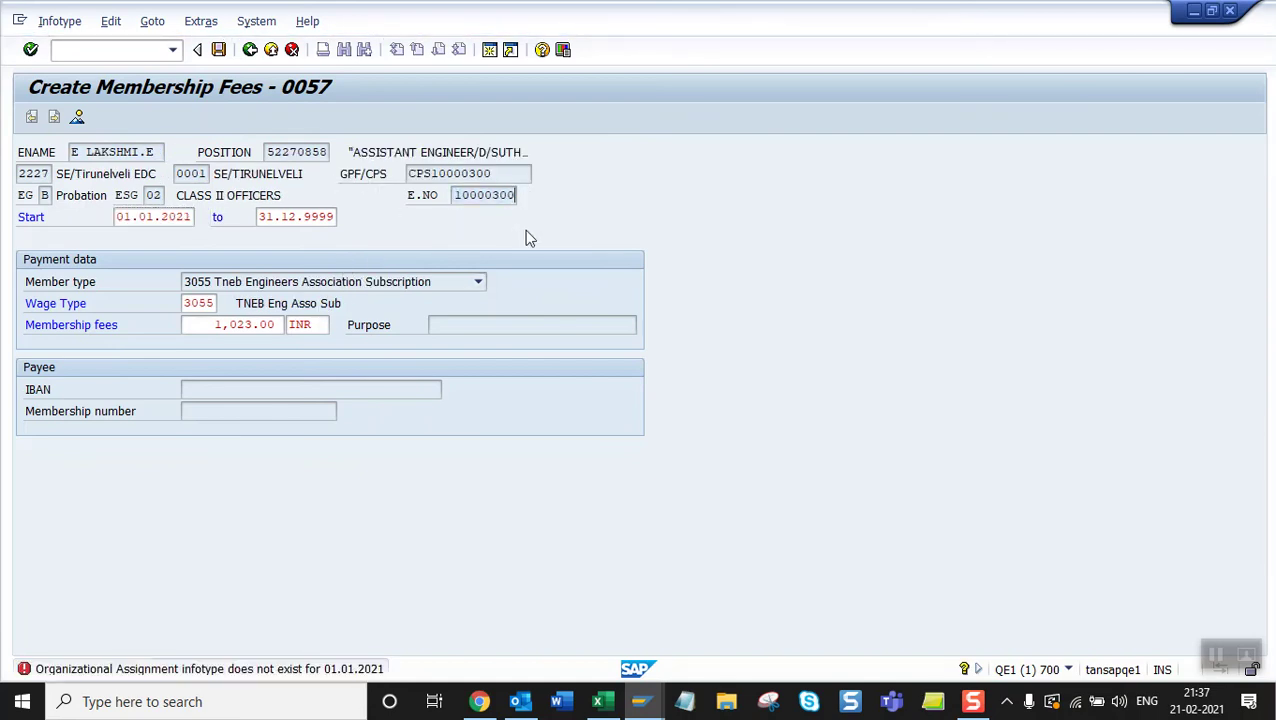
pyautogui.hotkey('alt', 'Tab')
pyautogui.press('F3')
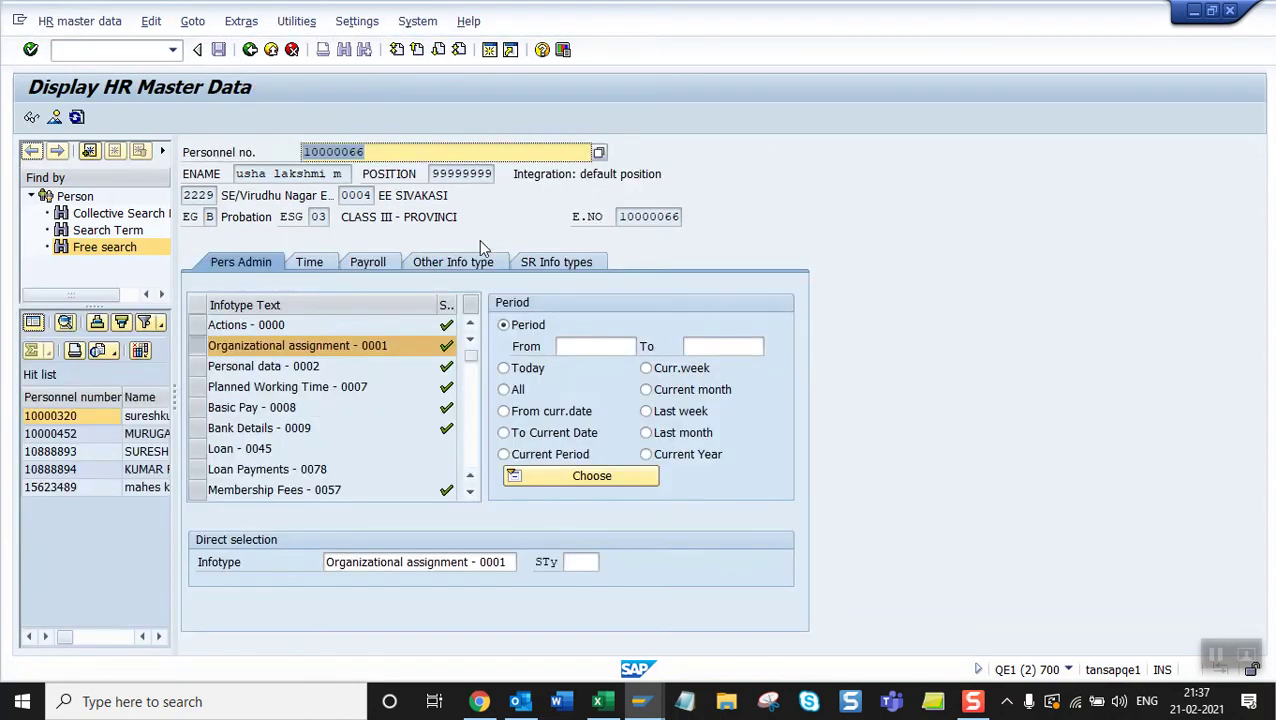
pyautogui.hotkey('ctrl', 'v')
pyautogui.press('Return')
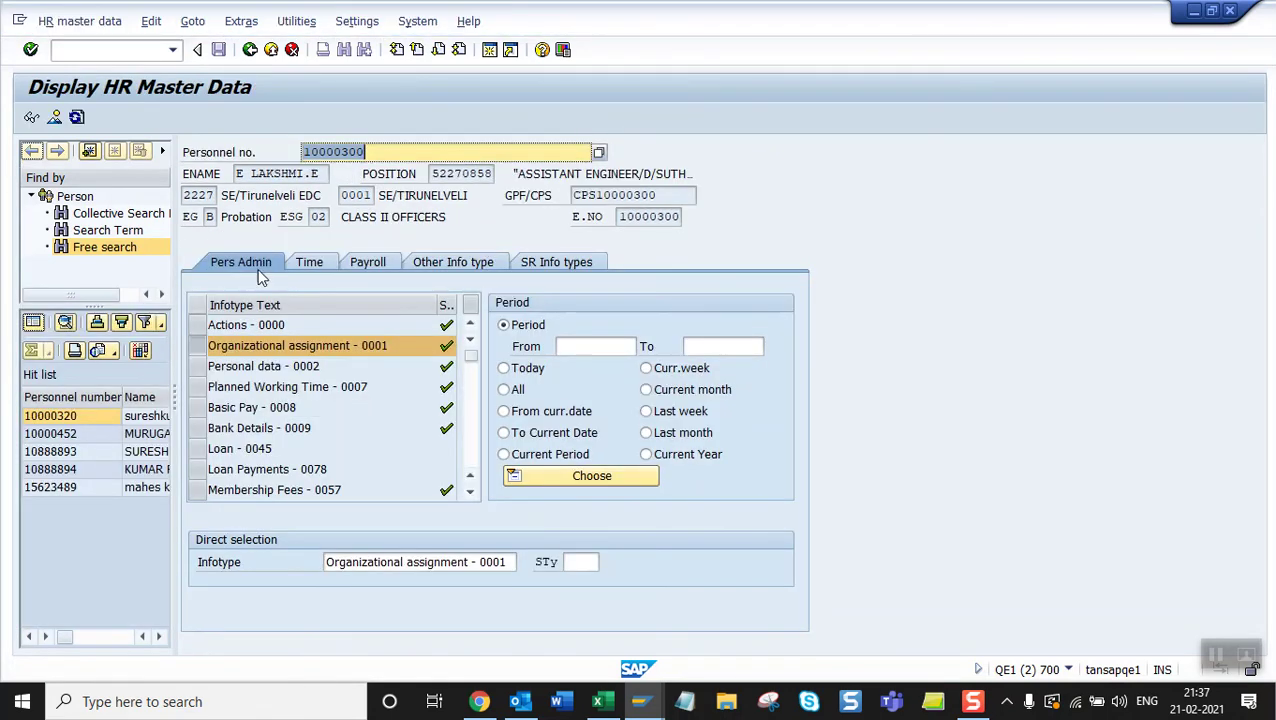
pyautogui.click(54, 119)
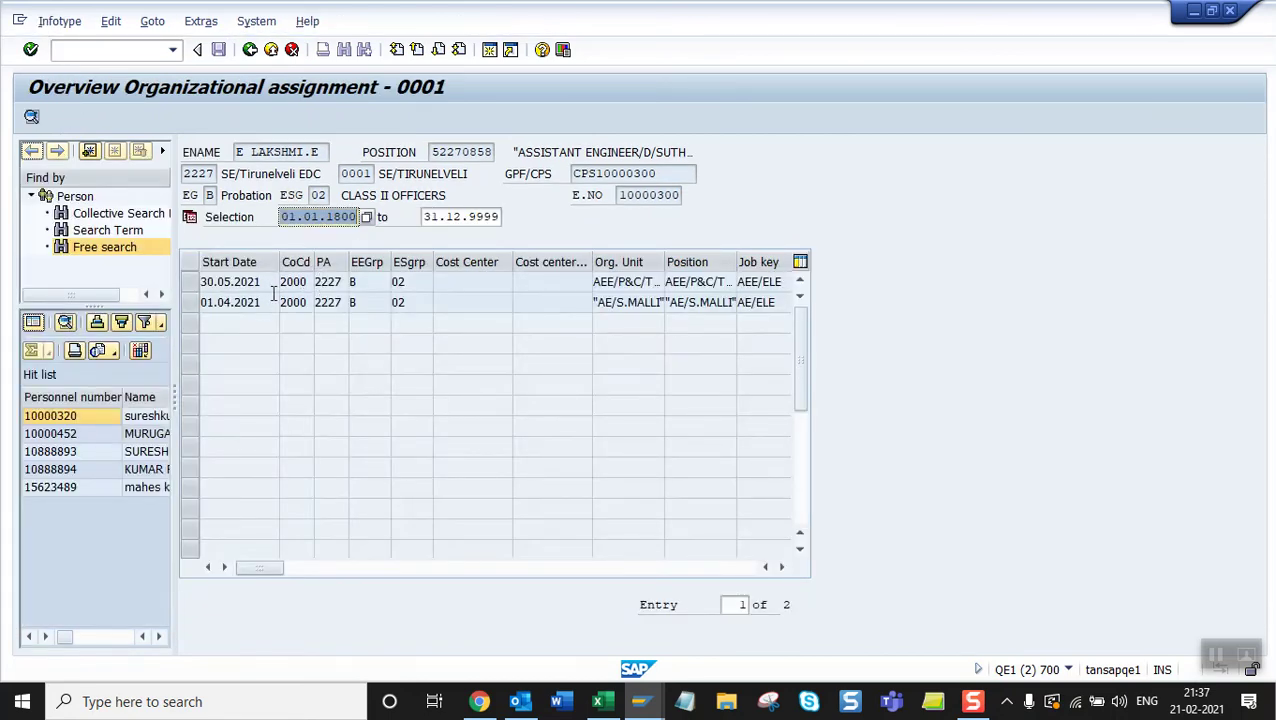
pyautogui.moveTo(268, 306); pyautogui.dragTo(194, 306)
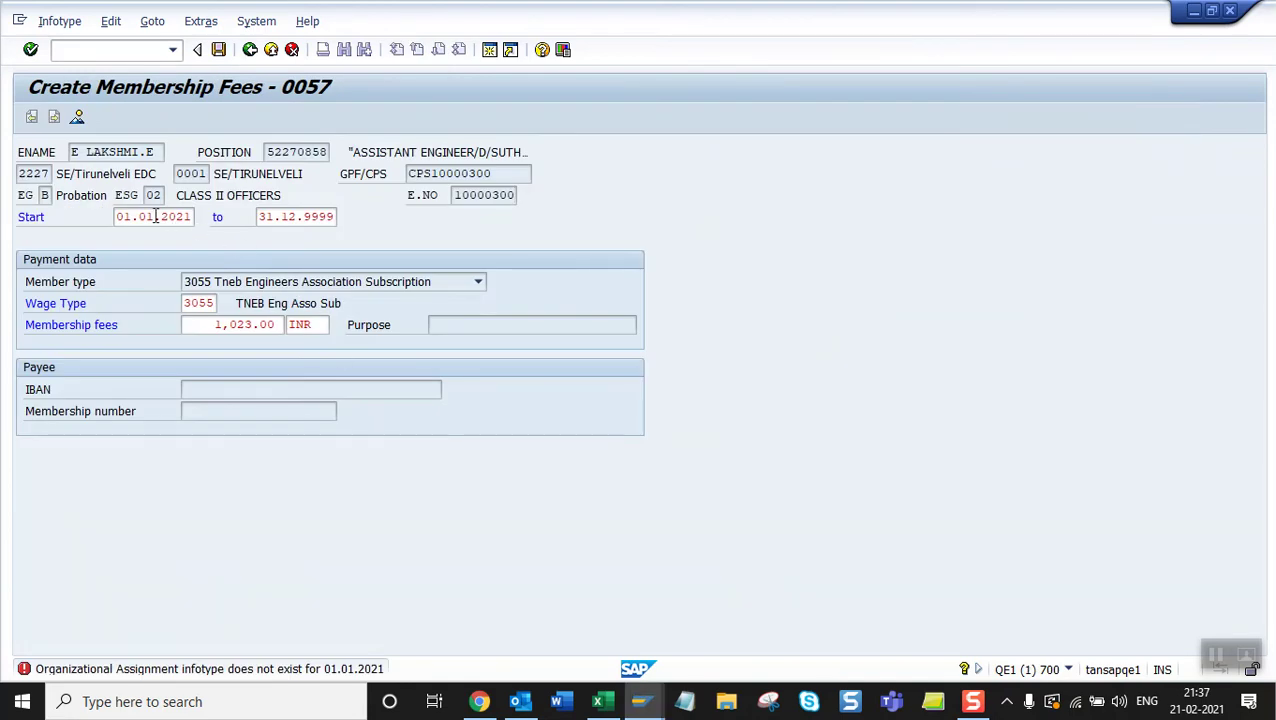
# Set the start date of the wage type 3055 membership fee record to 01.04.2021 and save it.
pyautogui.click(155, 216)
pyautogui.press('BackSpace')
pyautogui.write('4')
pyautogui.click(219, 50)
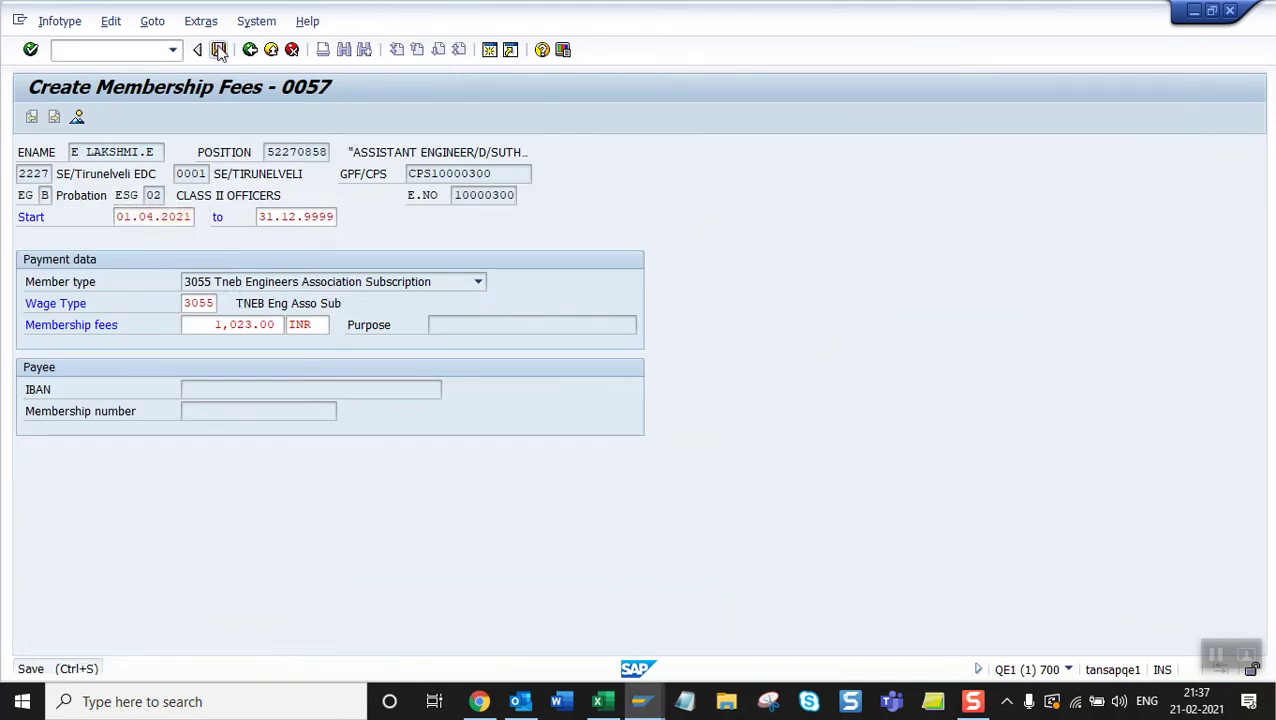
# Set the start date to 01.04.2021 in the wage type 3001 and 3002 membership fee records, saving each one.
pyautogui.click(153, 222)
pyautogui.press('BackSpace')
pyautogui.write('4')
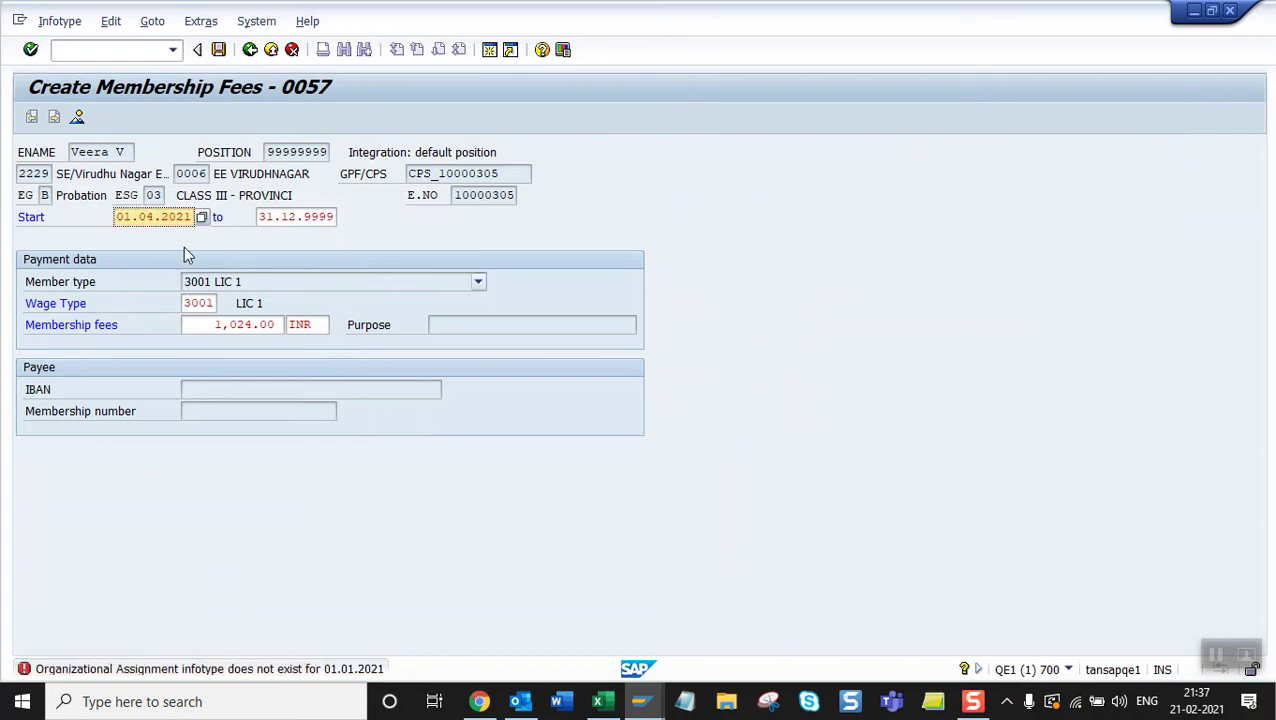
pyautogui.click(219, 50)
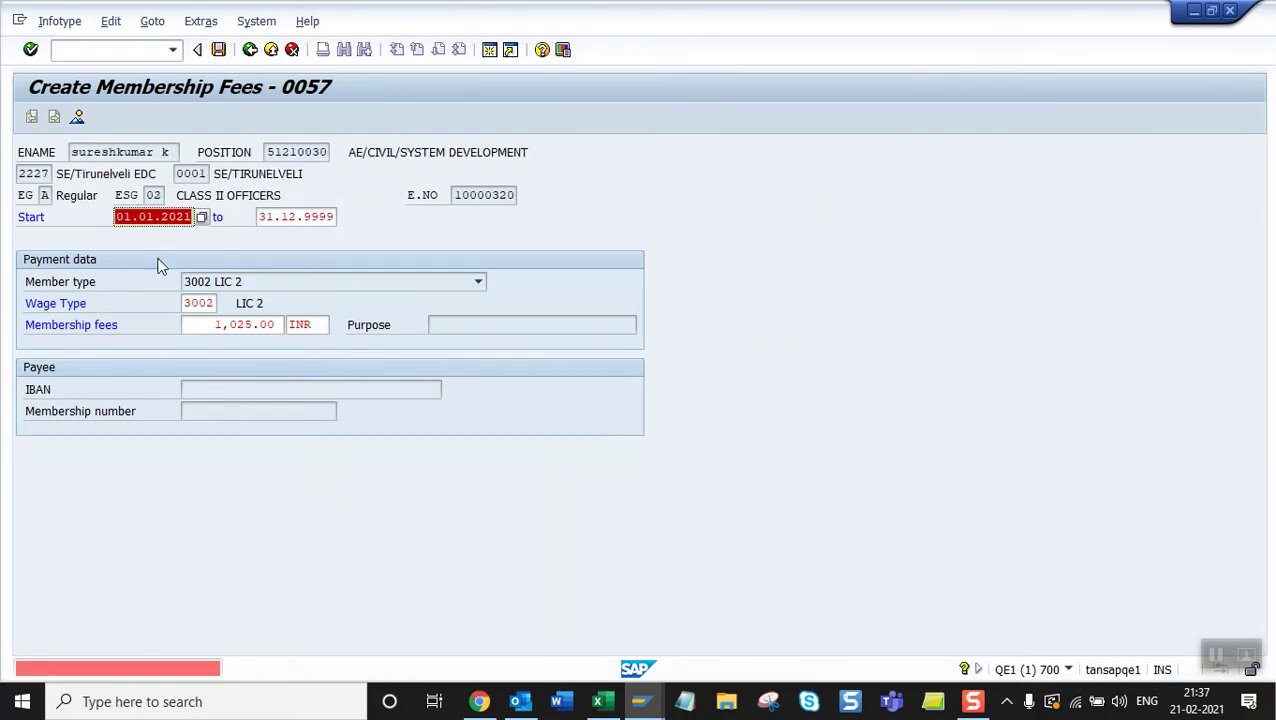
pyautogui.click(155, 220)
pyautogui.press('BackSpace')
pyautogui.write('4')
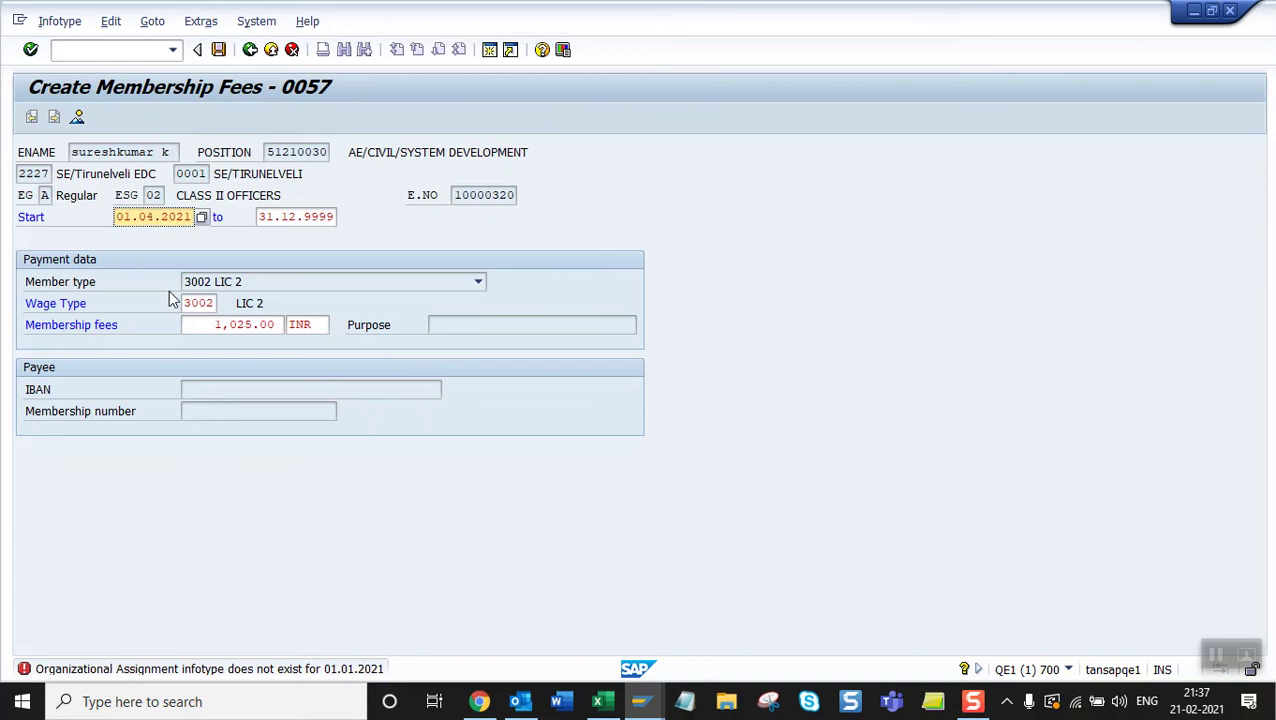
pyautogui.click(219, 50)
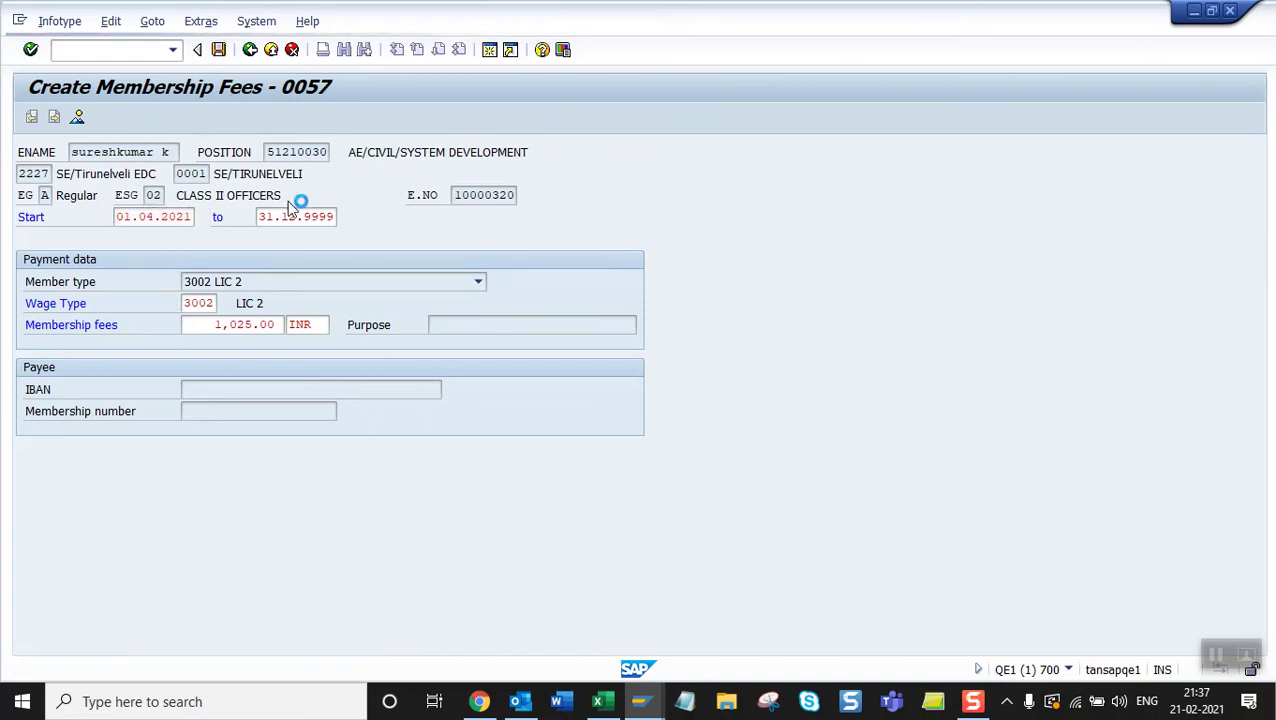
# Set the start date to 01.04.2021 in the wage type 3003 and 3004 membership fee records, saving each one.
pyautogui.press('BackSpace')
pyautogui.write('4')
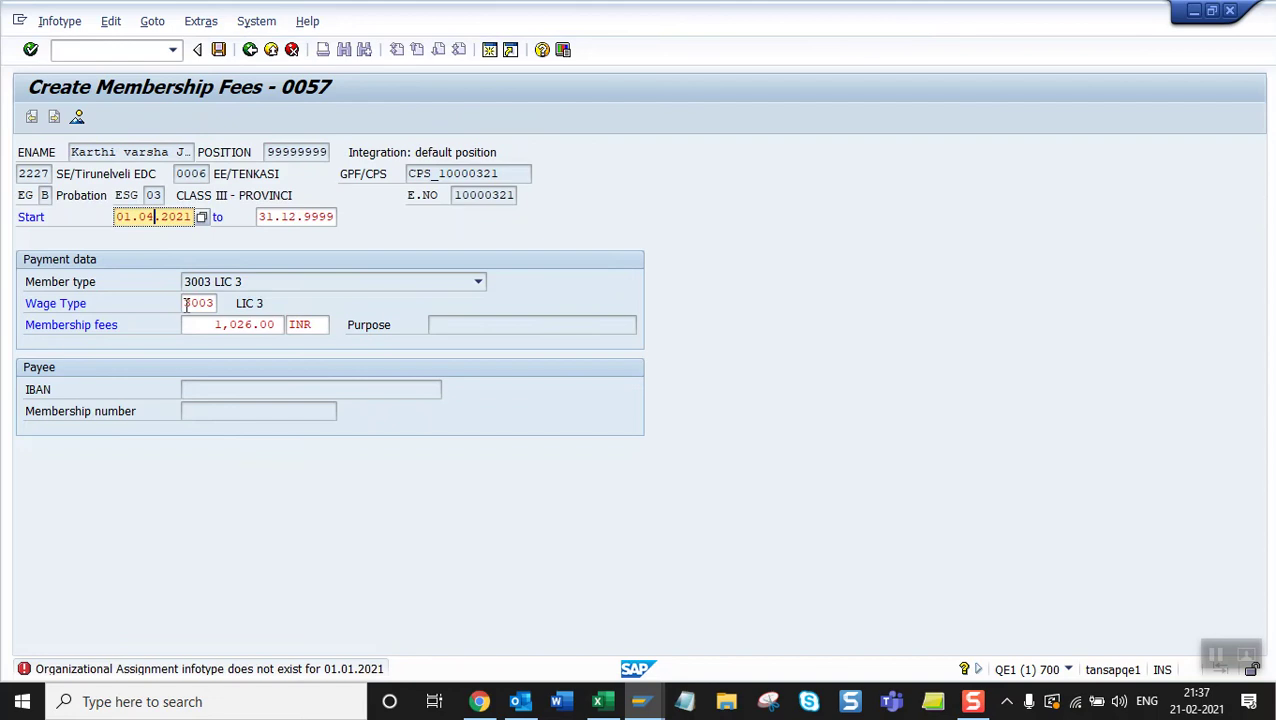
pyautogui.click(219, 50)
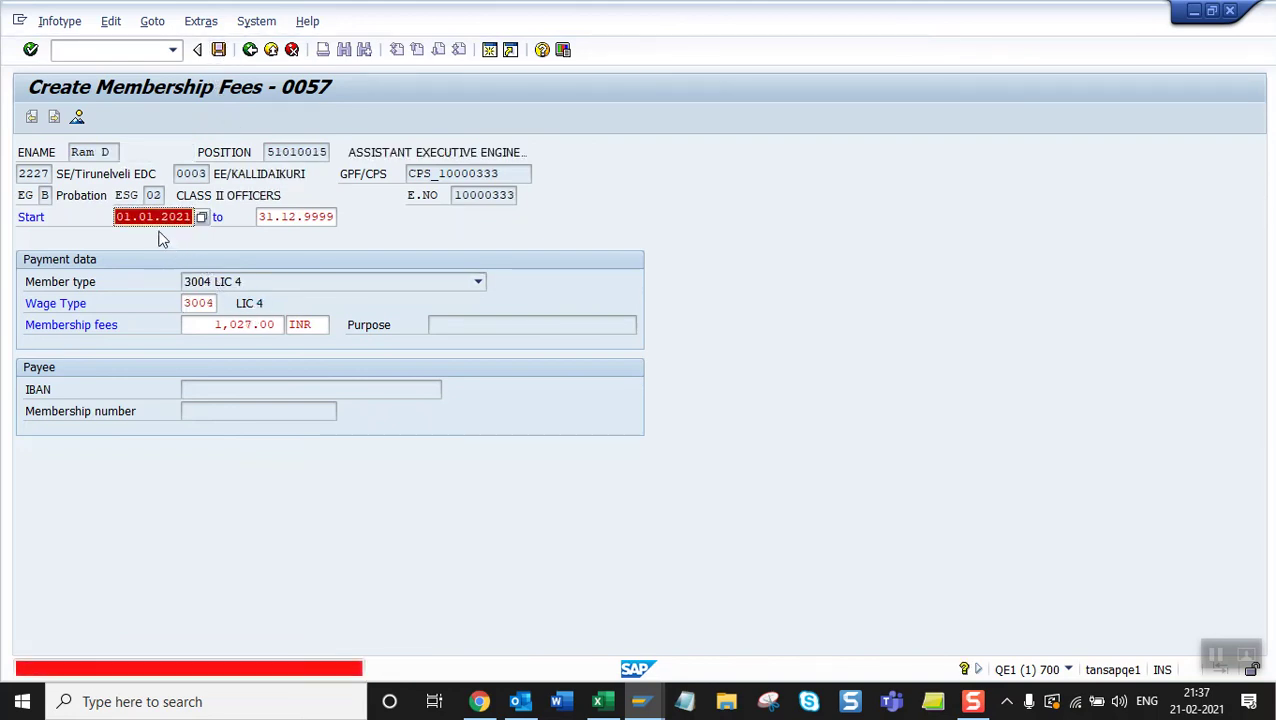
pyautogui.press('BackSpace')
pyautogui.write('4')
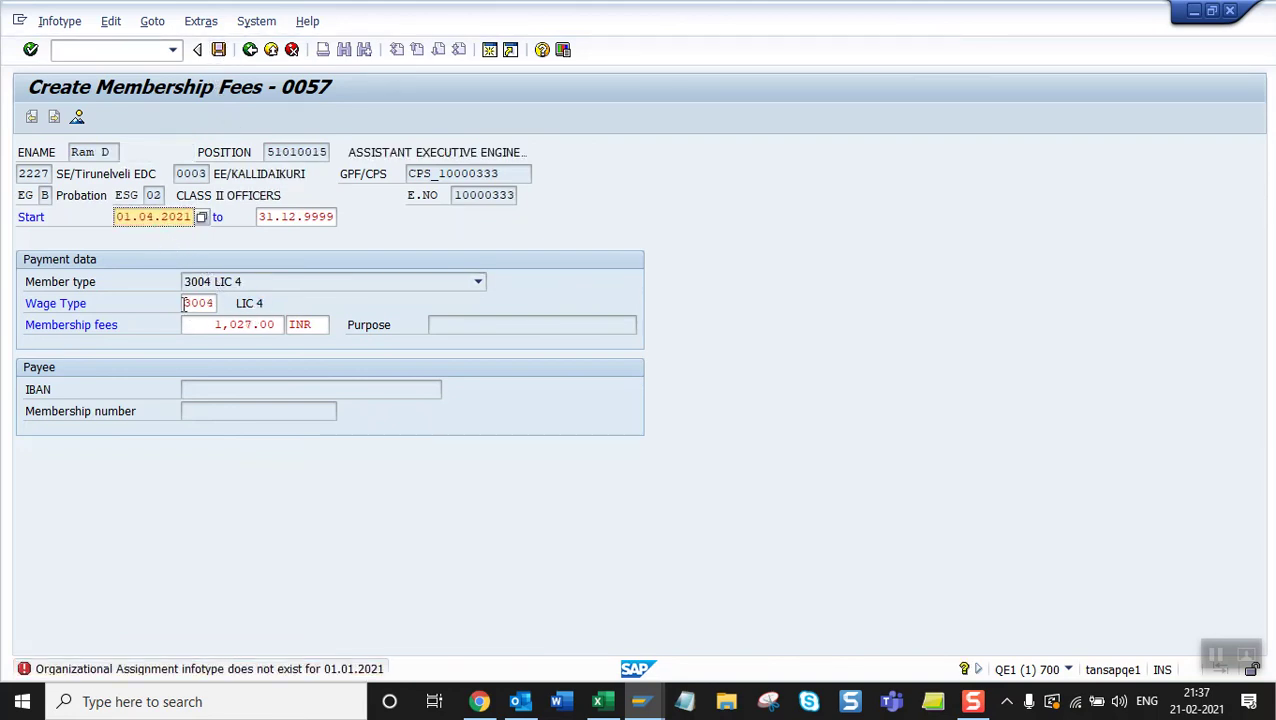
pyautogui.click(219, 50)
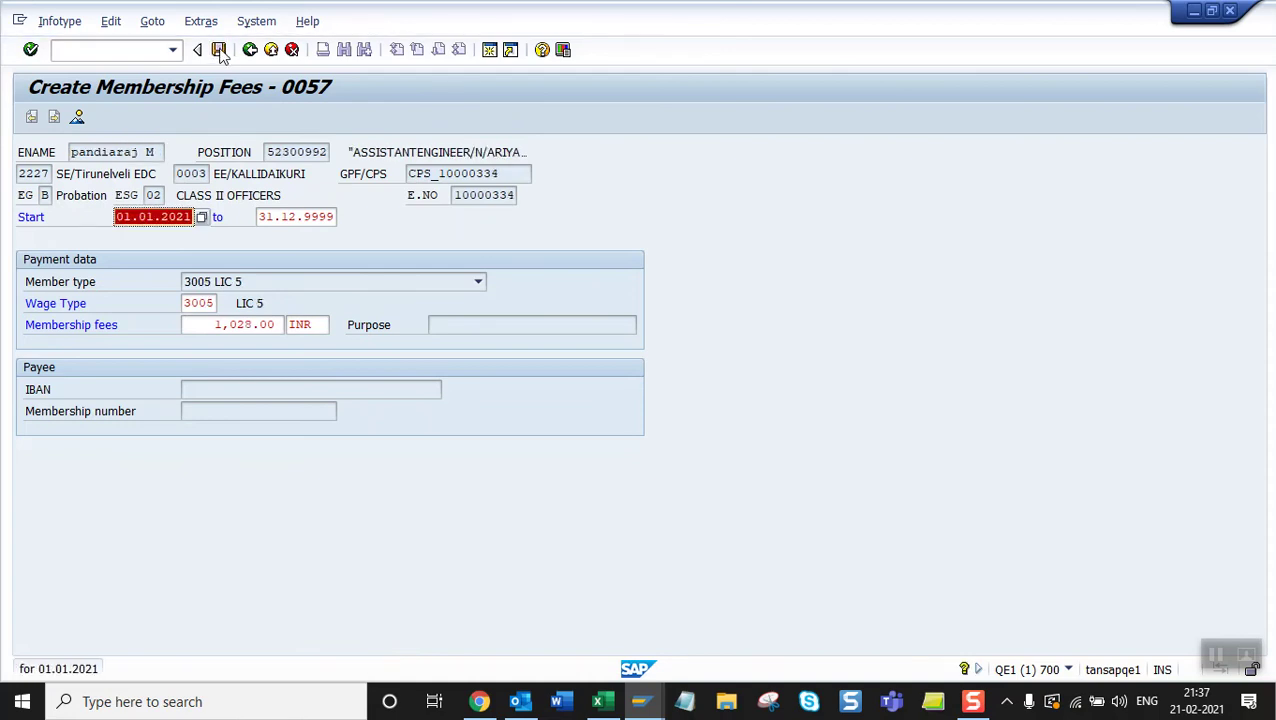
# Set the start date to 01.04.2021 in the wage type 3005 and 3006 membership fee records, saving each one.
pyautogui.press('space')
pyautogui.click(160, 237)
pyautogui.click(220, 54)
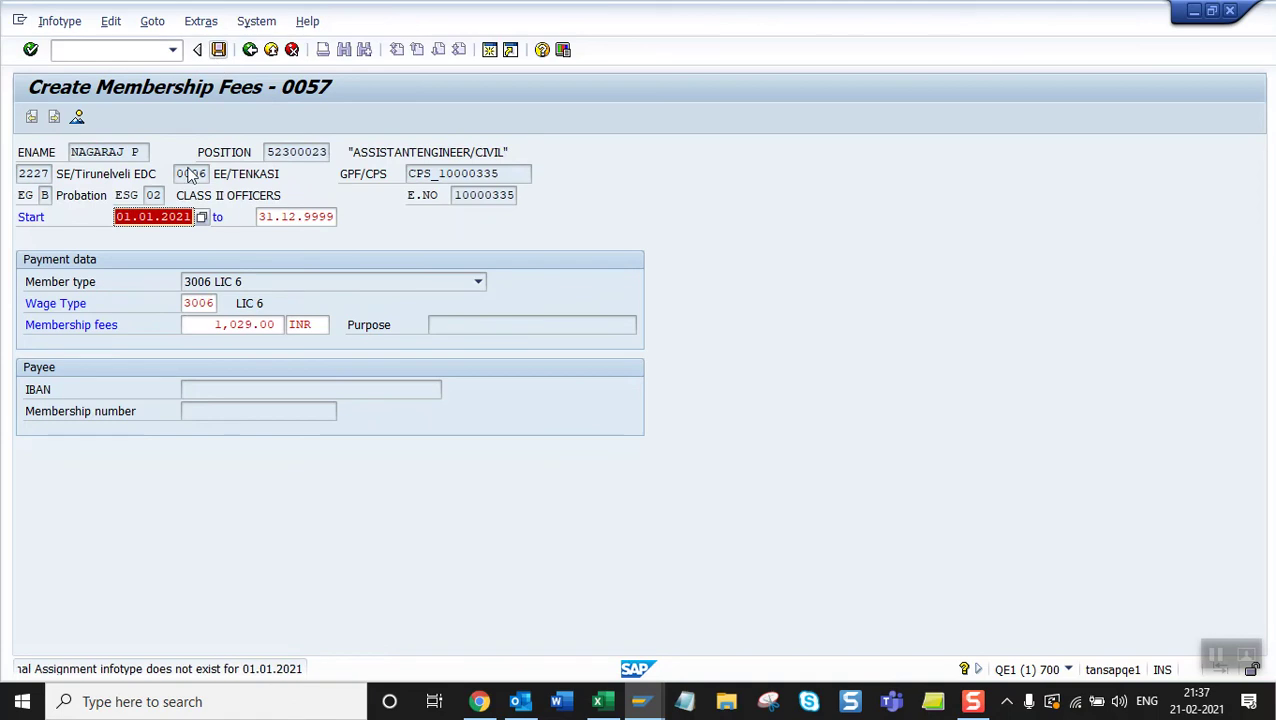
pyautogui.press('space')
pyautogui.click(160, 236)
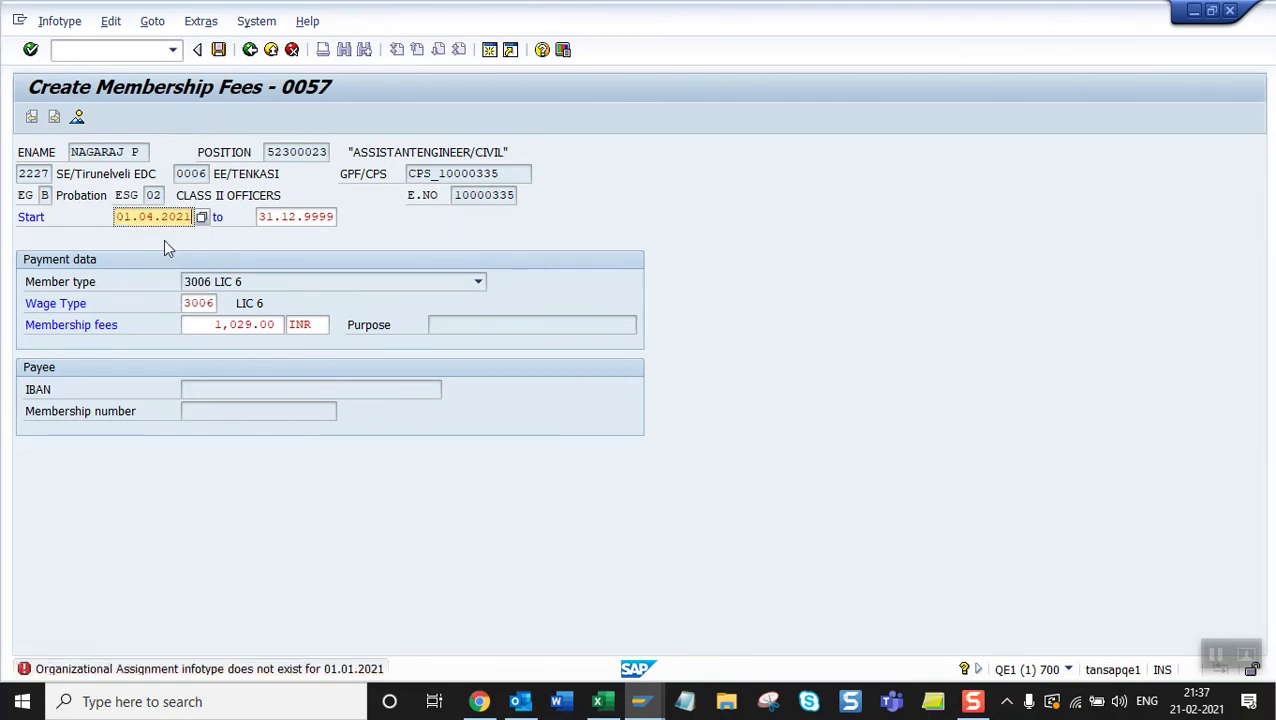
pyautogui.click(219, 50)
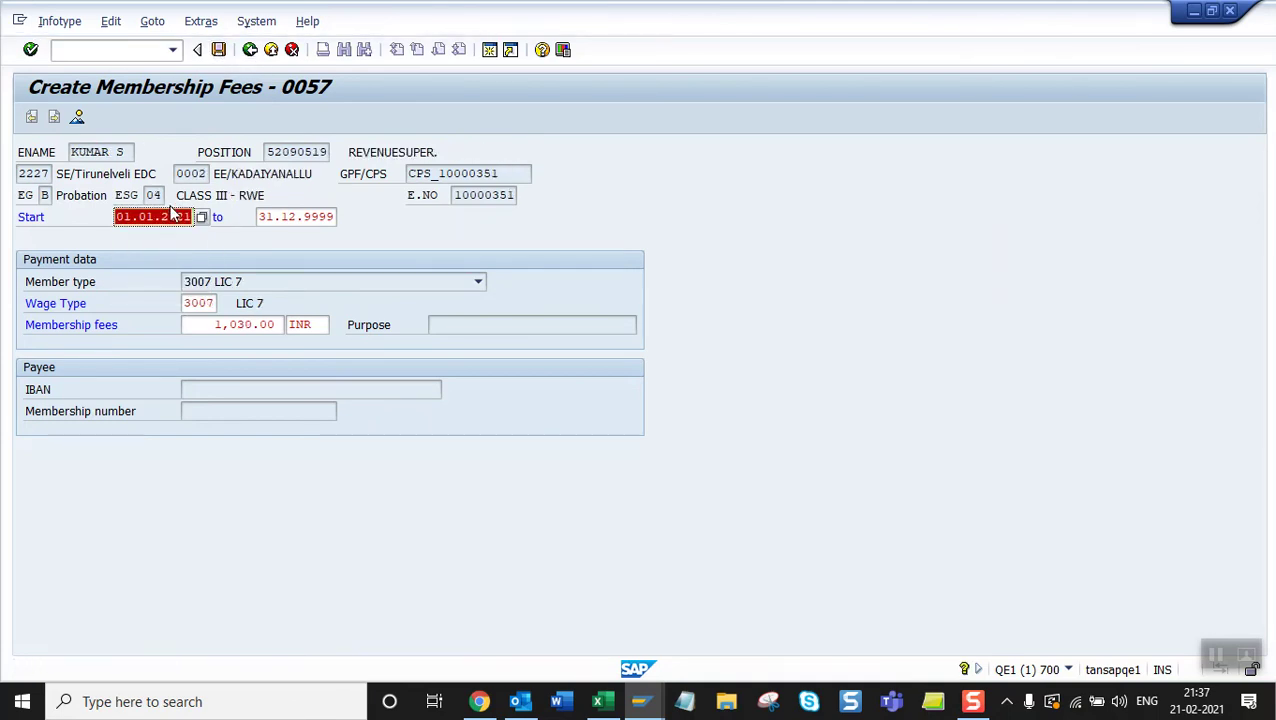
# Set the start date to 01.04.2021 in the wage type 3007 and 3008 membership fee records, saving each one.
pyautogui.press('space')
pyautogui.click(152, 236)
pyautogui.click(219, 50)
pyautogui.press('space')
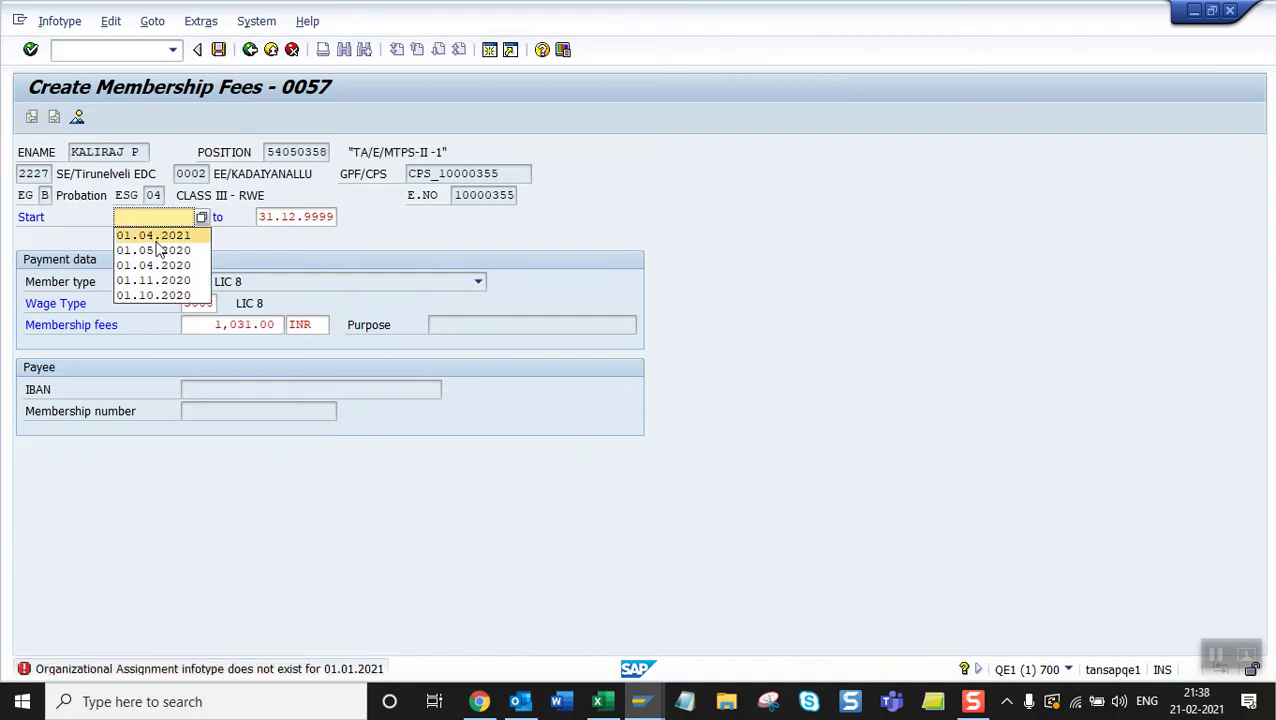
pyautogui.click(152, 236)
pyautogui.click(219, 50)
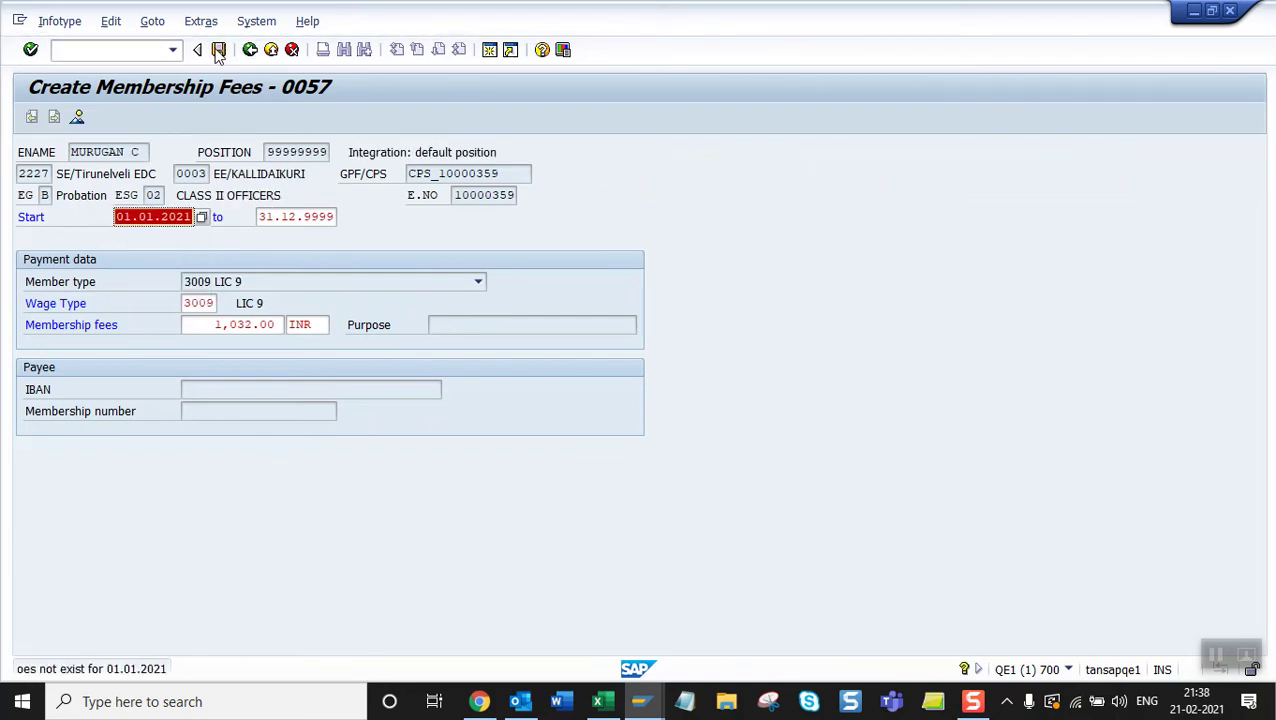
# Set the start date to 01.04.2021 in the wage type 3009 and 3010 membership fee records, saving each one.
pyautogui.press('space')
pyautogui.click(188, 234)
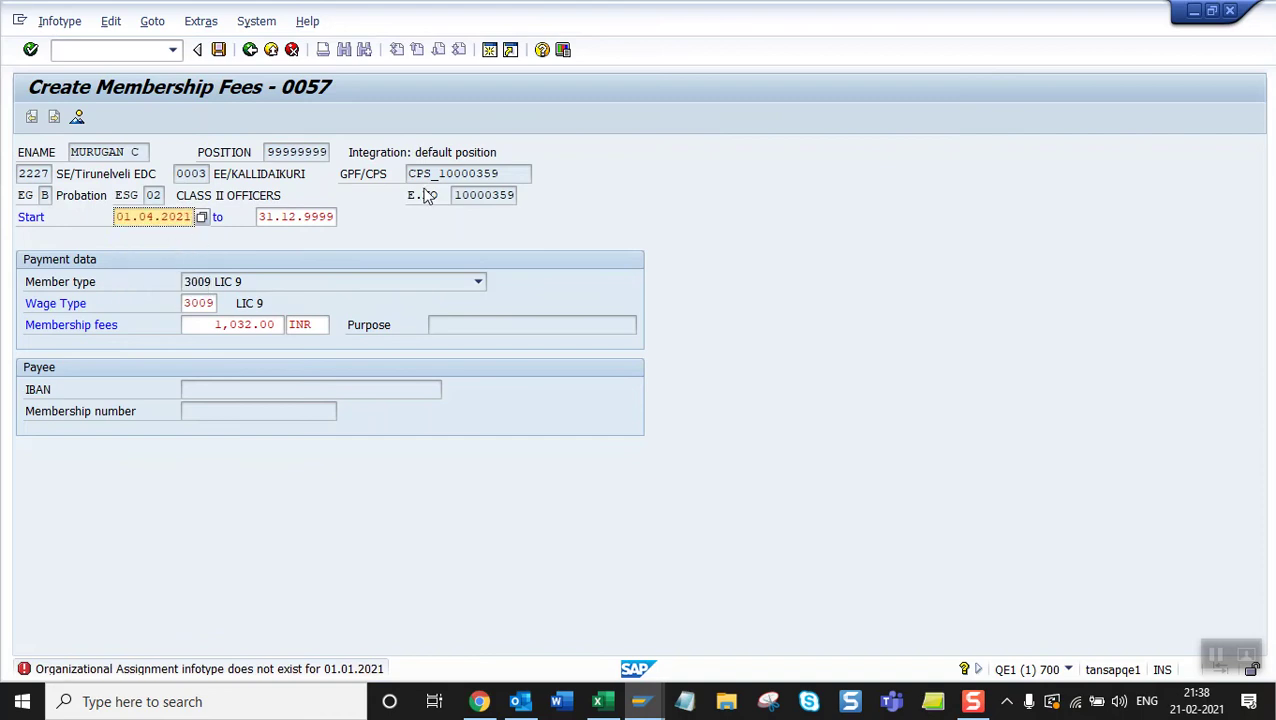
pyautogui.click(219, 50)
pyautogui.press('space')
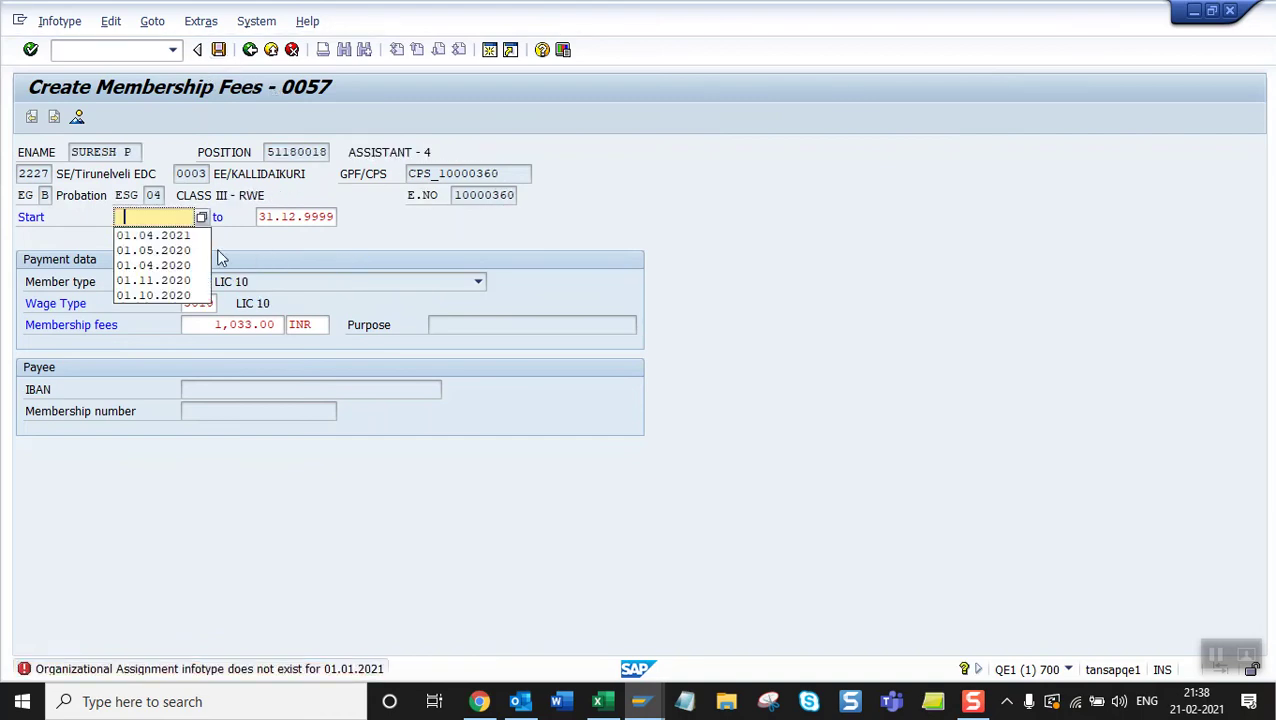
pyautogui.click(162, 234)
pyautogui.click(219, 50)
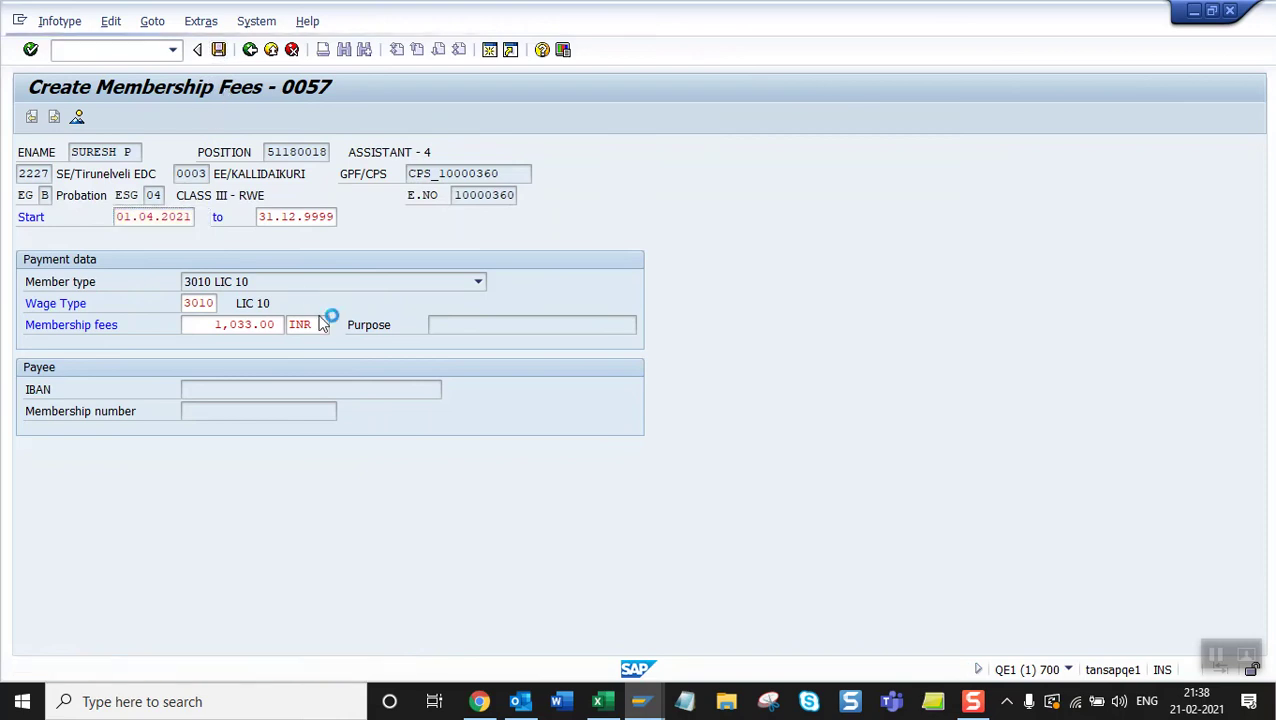
# Set the start date of the wage type 3001 record with the 1,034.00 INR fee to 01.04.2021 and save it.
pyautogui.press('space')
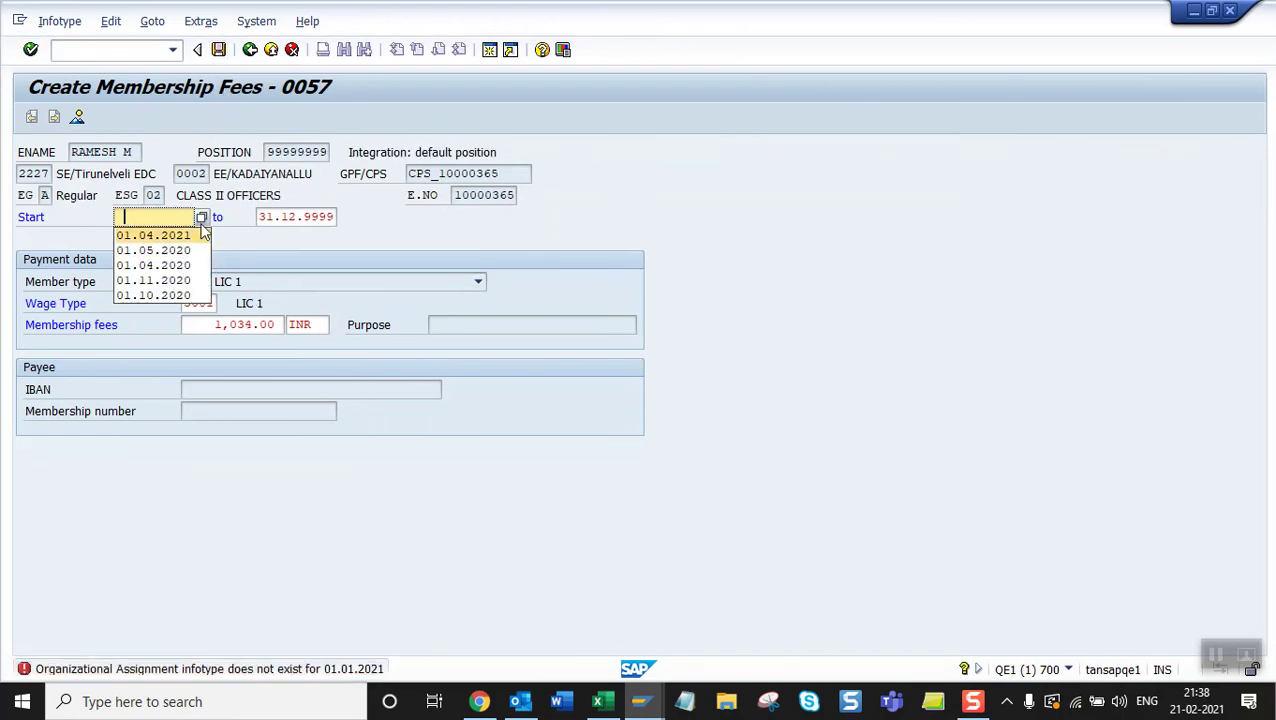
pyautogui.click(196, 236)
pyautogui.click(219, 50)
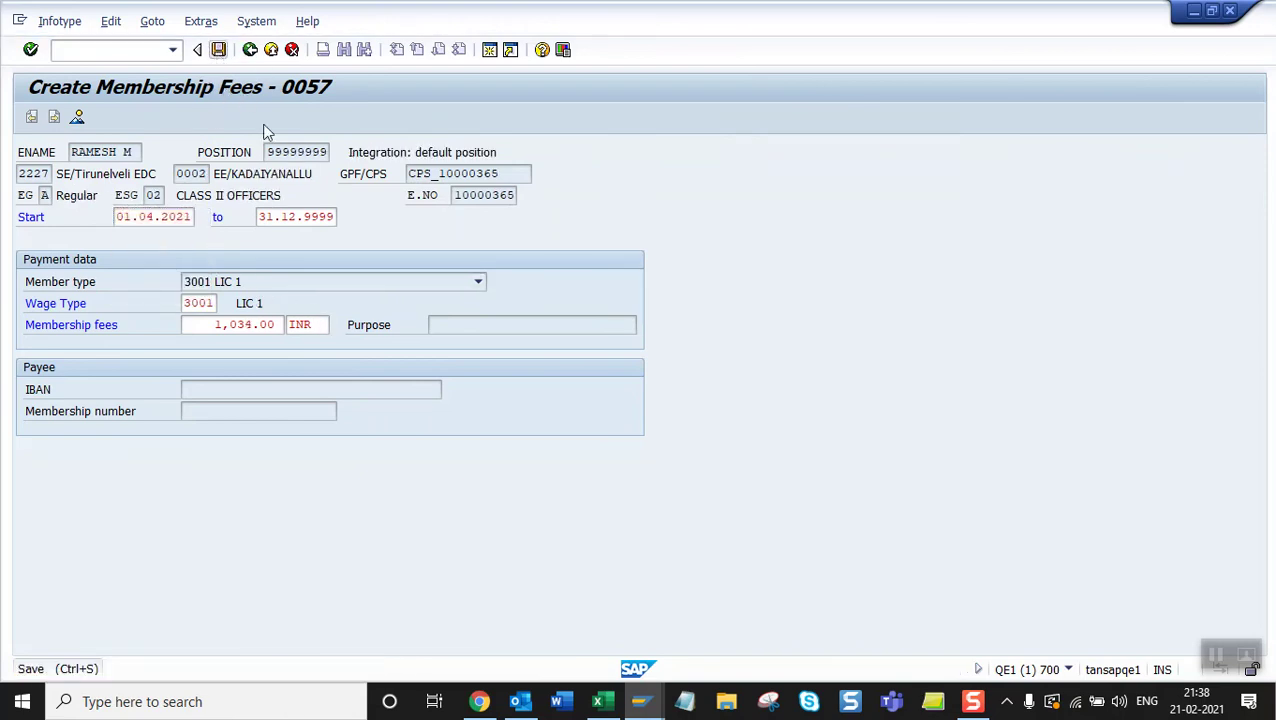
# Look over the upload data in the Excel sheet, and copy the personnel number from the wage type 3002 record in SAP.
pyautogui.click(601, 703)
pyautogui.scroll(3, 343, 445)
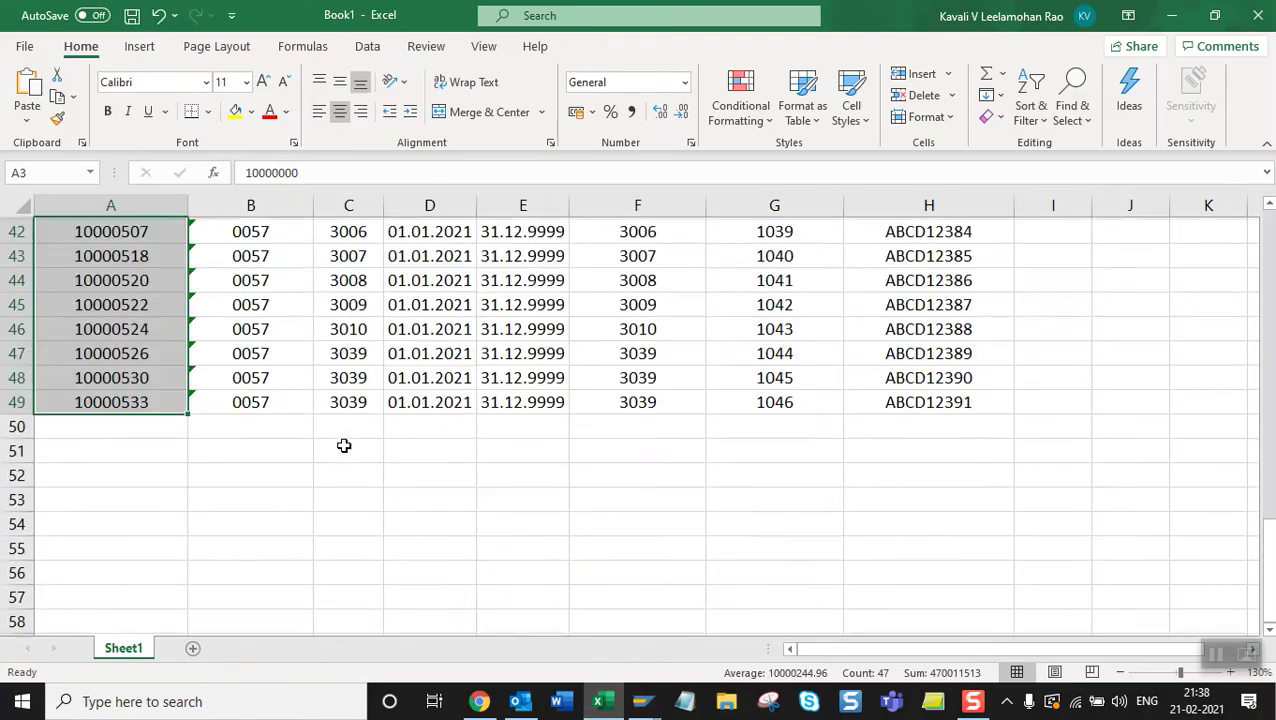
pyautogui.scroll(3, 195, 400)
pyautogui.scroll(10, 195, 400)
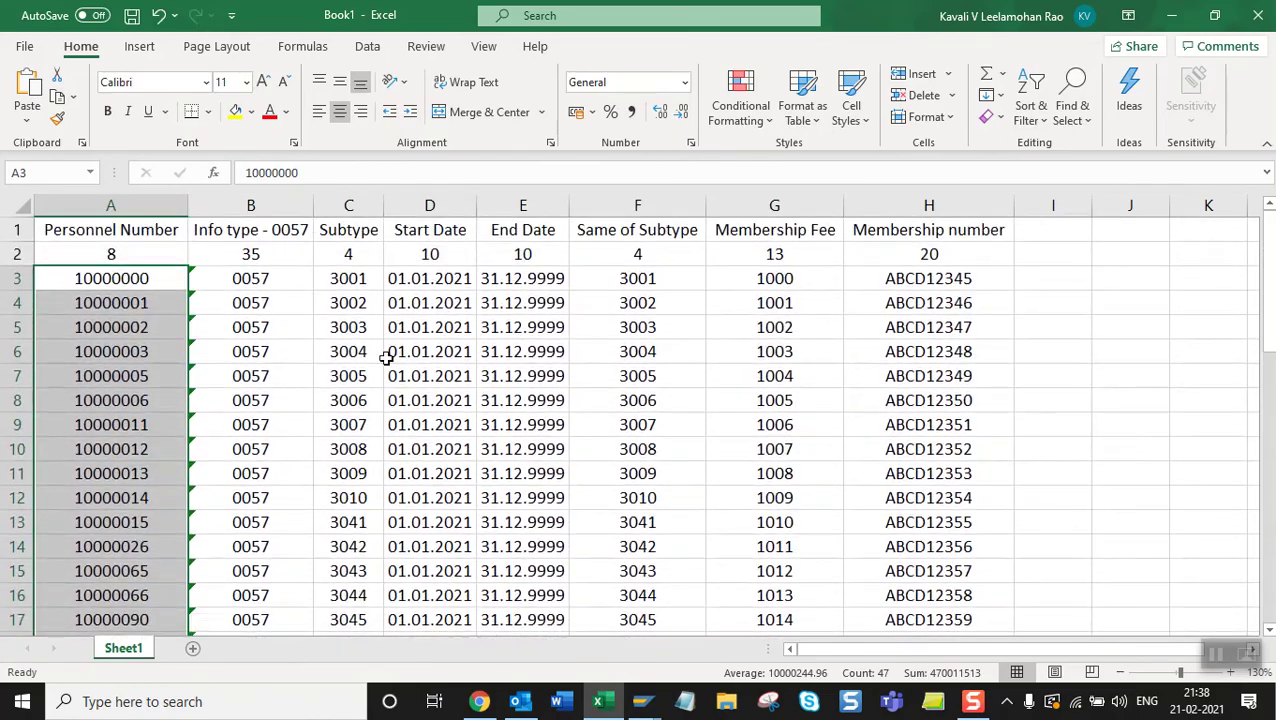
pyautogui.hotkey('alt', 'Tab')
pyautogui.moveTo(457, 196); pyautogui.dragTo(550, 197)
pyautogui.hotkey('ctrl', 'c')
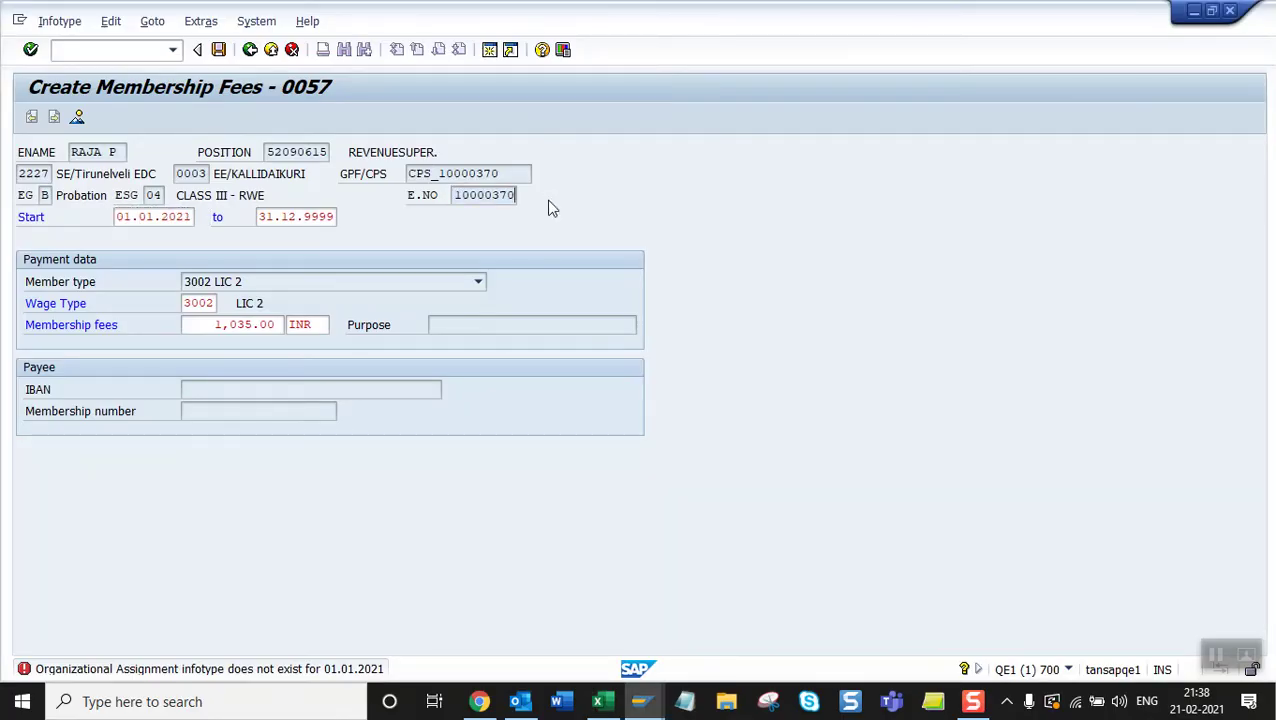
# Find the copied personnel number in the Excel sheet and select the remaining personnel numbers from row 38 down to row 49.
pyautogui.hotkey('alt', 'Tab')
pyautogui.click(286, 361)
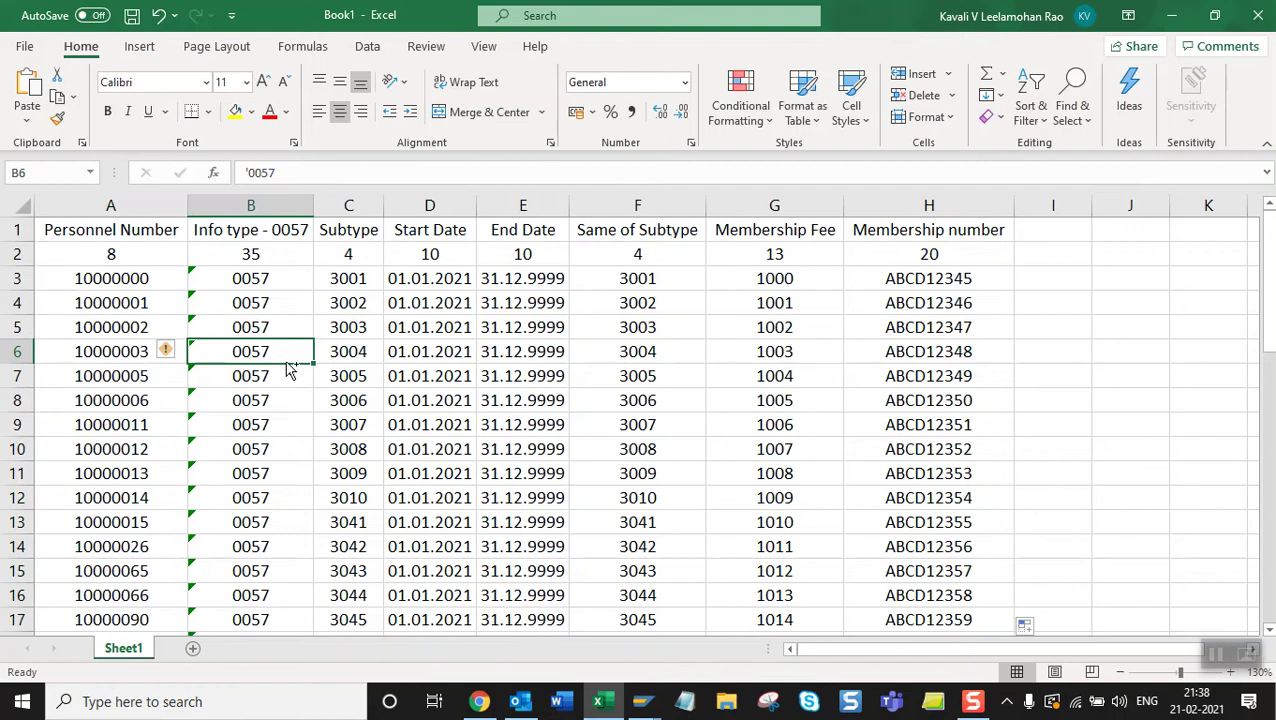
pyautogui.hotkey('ctrl', 'f')
pyautogui.hotkey('ctrl', 'v')
pyautogui.press('Return')
pyautogui.click(285, 449)
pyautogui.moveTo(145, 426); pyautogui.dragTo(130, 590)
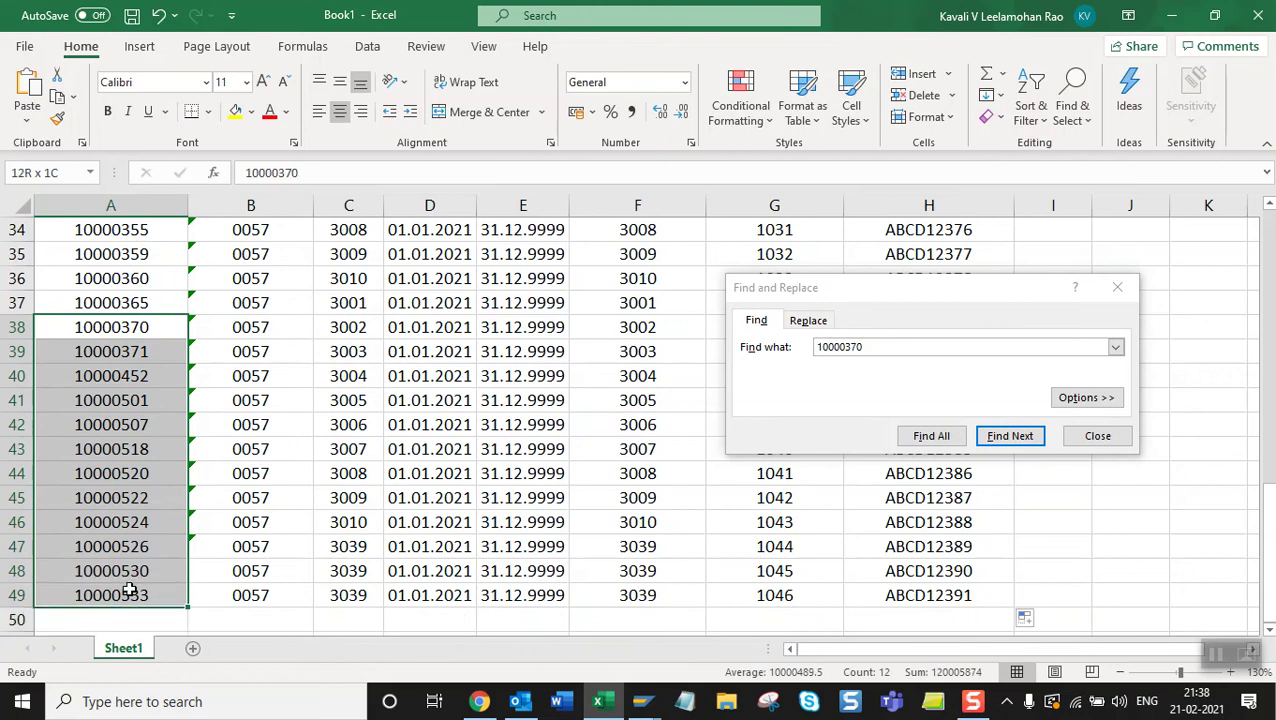
# Return to the wage type 3002 membership fee record in SAP, set its start date to 01.04.2021 and save it.
pyautogui.hotkey('alt', 'Tab')
pyautogui.hotkey('alt', 'Tab')
pyautogui.hotkey('alt', 'Tab')
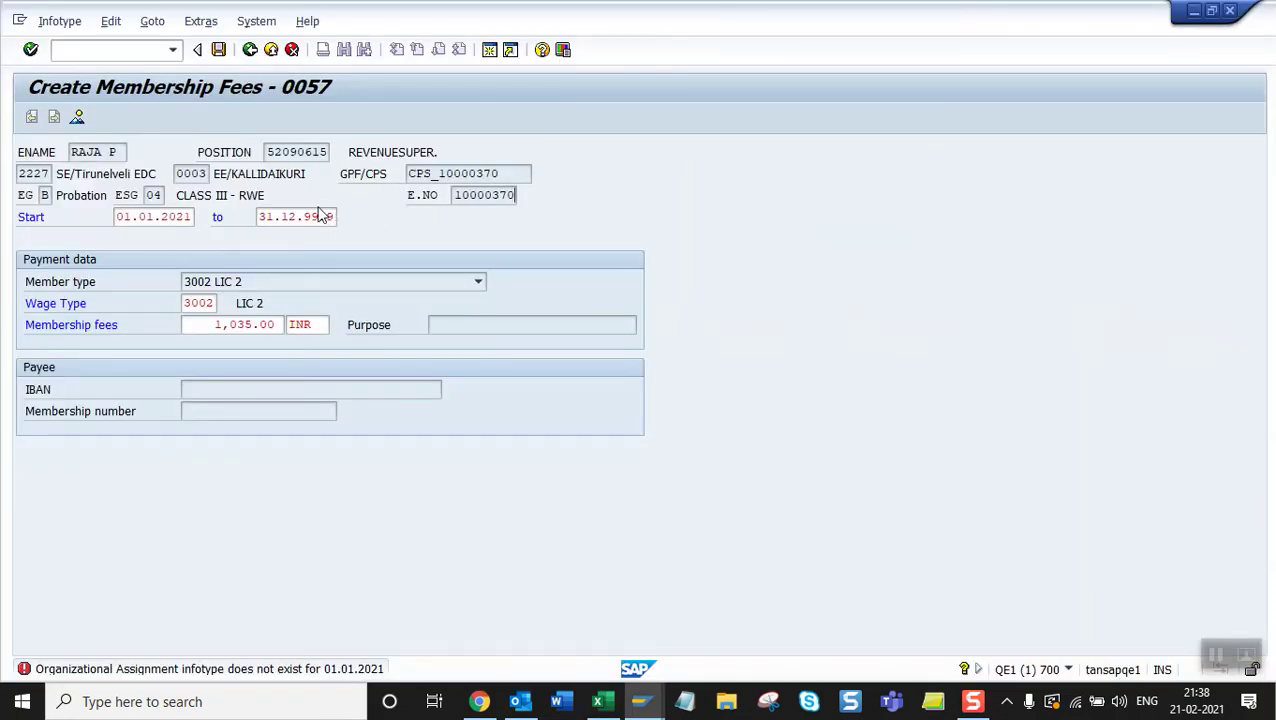
pyautogui.press('Tab')
pyautogui.write('01.04.2021')
pyautogui.hotkey('ctrl', 's')
# Set the start date of the wage type 3003 record with the 1,036.00 INR fee to 01.04.2021 and save it.
pyautogui.press('BackSpace')
pyautogui.press('Down')
pyautogui.press('Return')
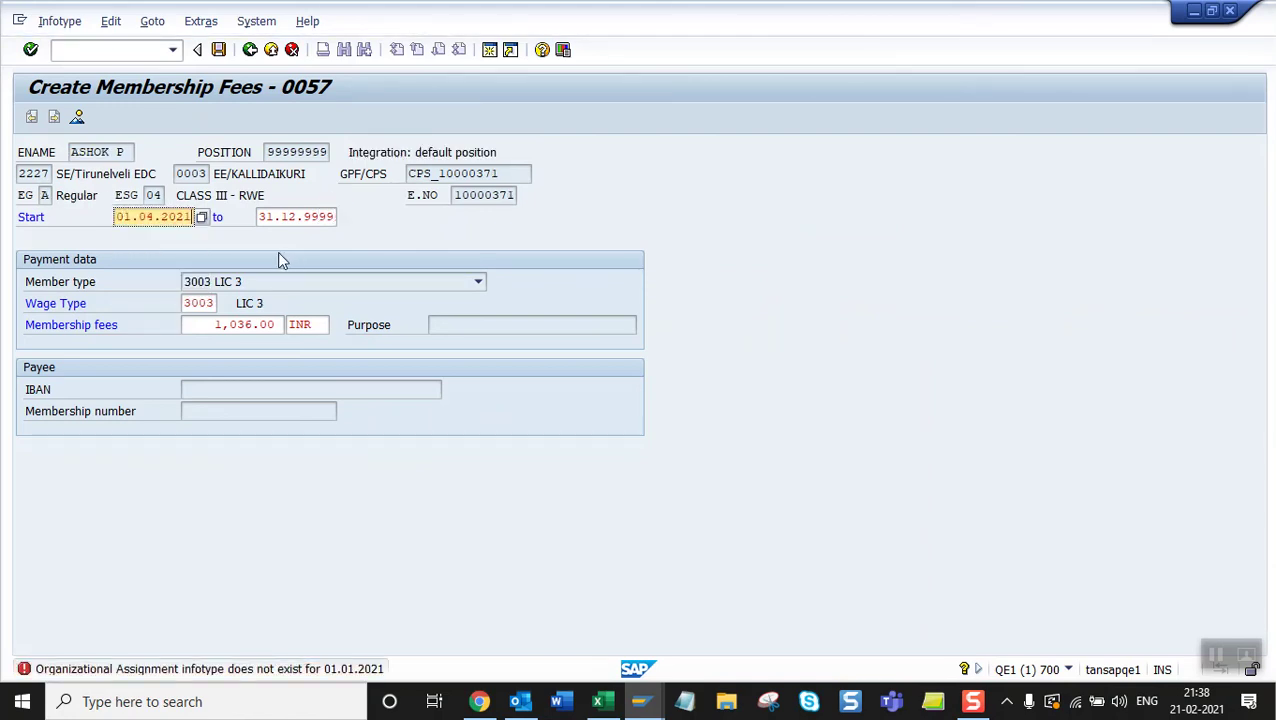
pyautogui.click(218, 50)
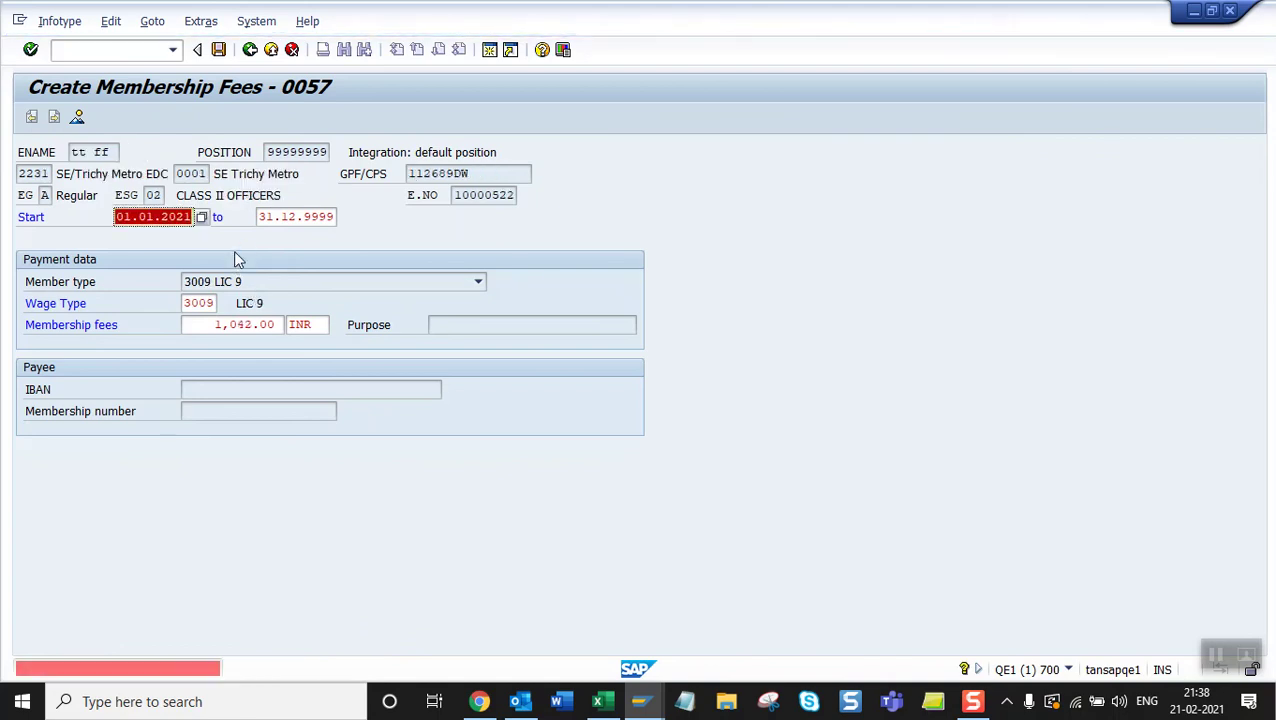
# Set the start date of the wage type 3009 record with the 1,042.00 INR fee to 01.04.2021 and save it.
pyautogui.press('BackSpace')
pyautogui.press('Down')
pyautogui.press('Return')
pyautogui.click(218, 50)
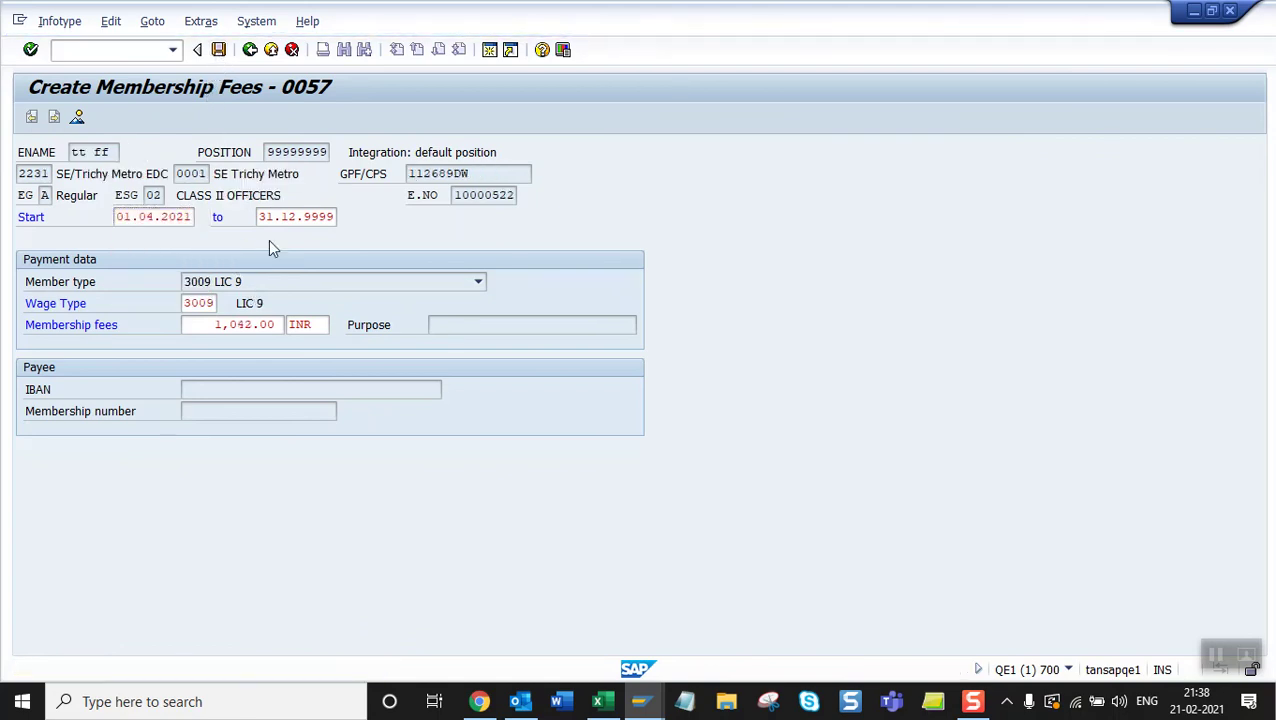
# Set the start date of the Thrift Society record with the 1,046.00 INR fee to 01.04.2021 and save it.
pyautogui.press('BackSpace')
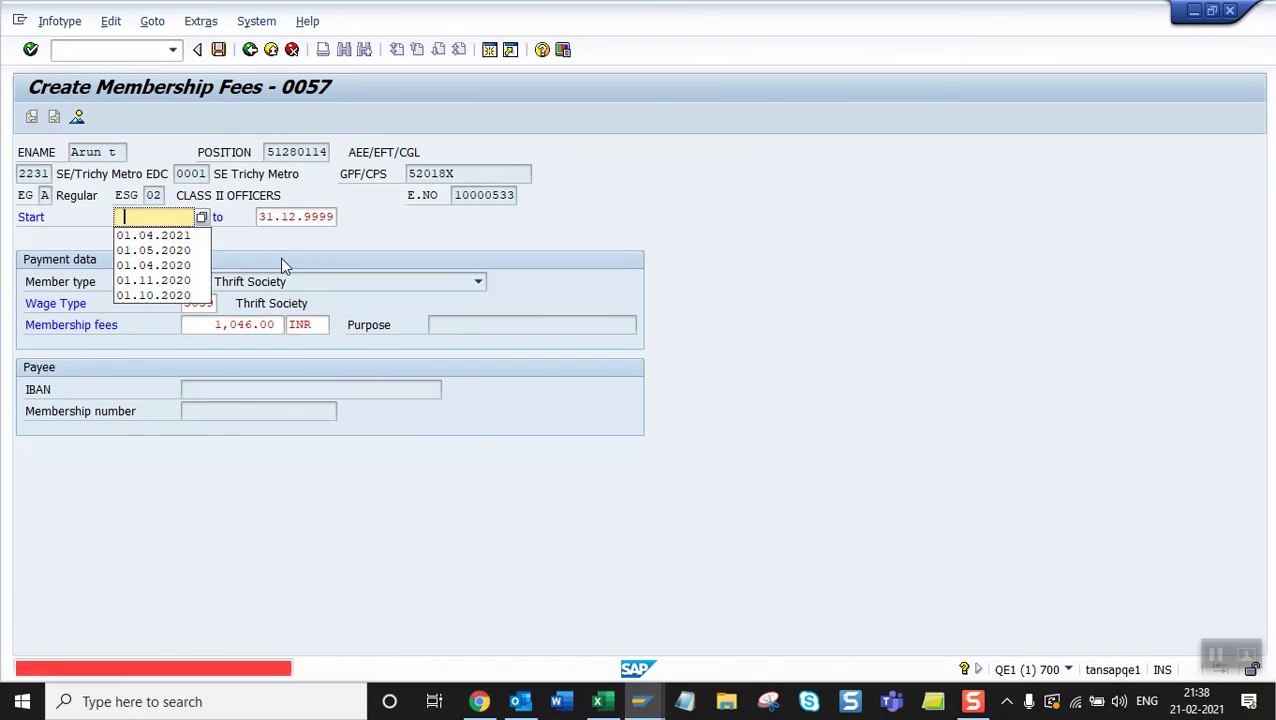
pyautogui.click(160, 226)
pyautogui.press('Down')
pyautogui.press('Return')
pyautogui.click(218, 50)
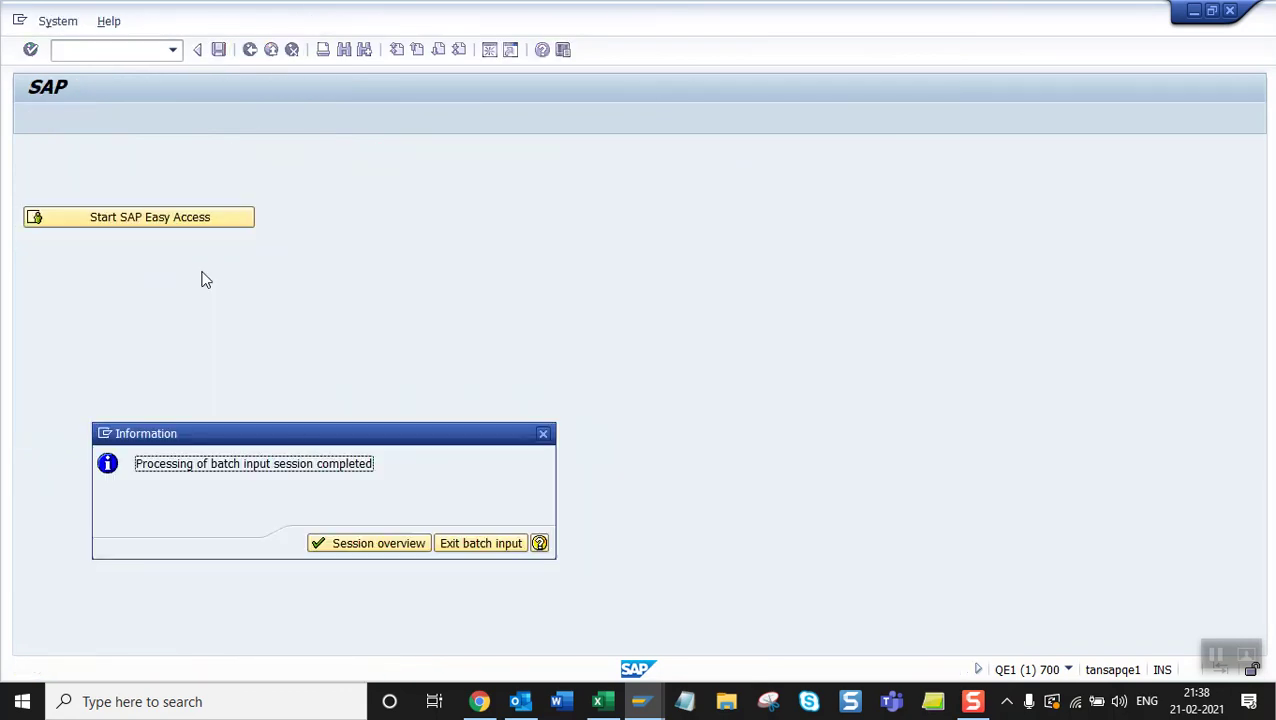
# Go to the batch input session overview and check the transaction counts of the IT0057-MAIN session dated 21.02.2021.
pyautogui.click(375, 543)
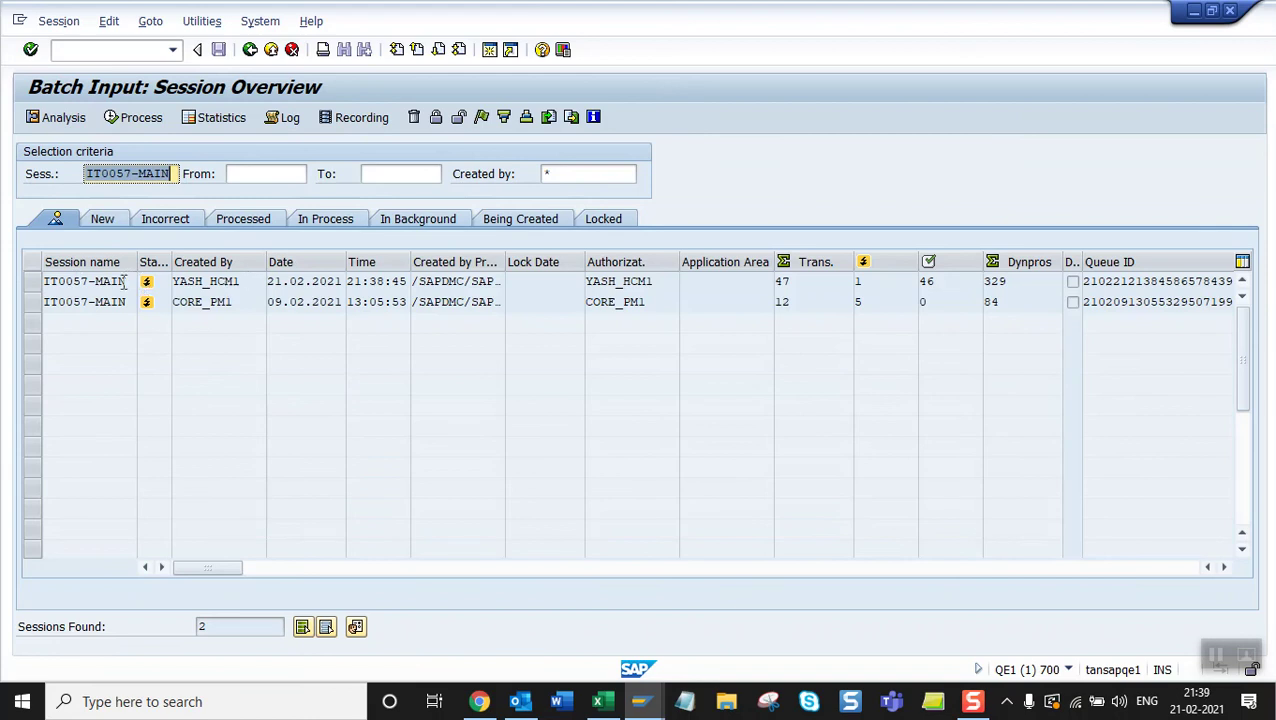
pyautogui.click(34, 282)
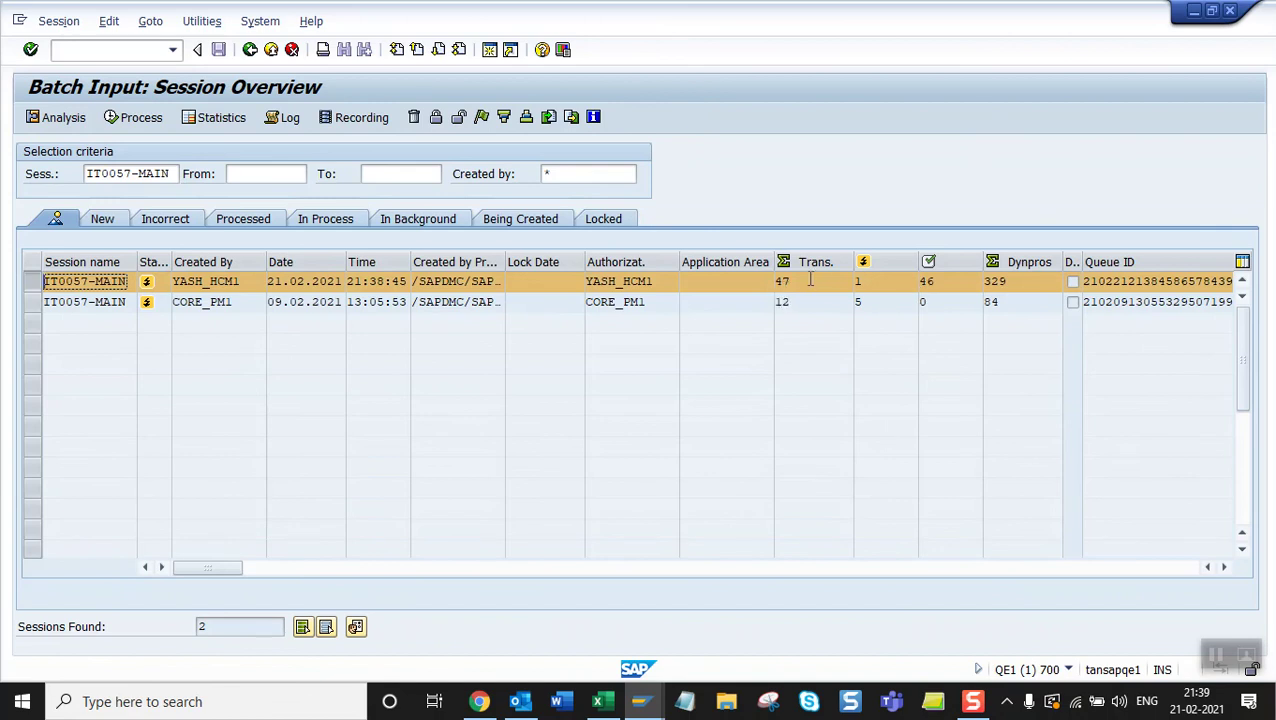
pyautogui.click(32, 282)
pyautogui.click(810, 284)
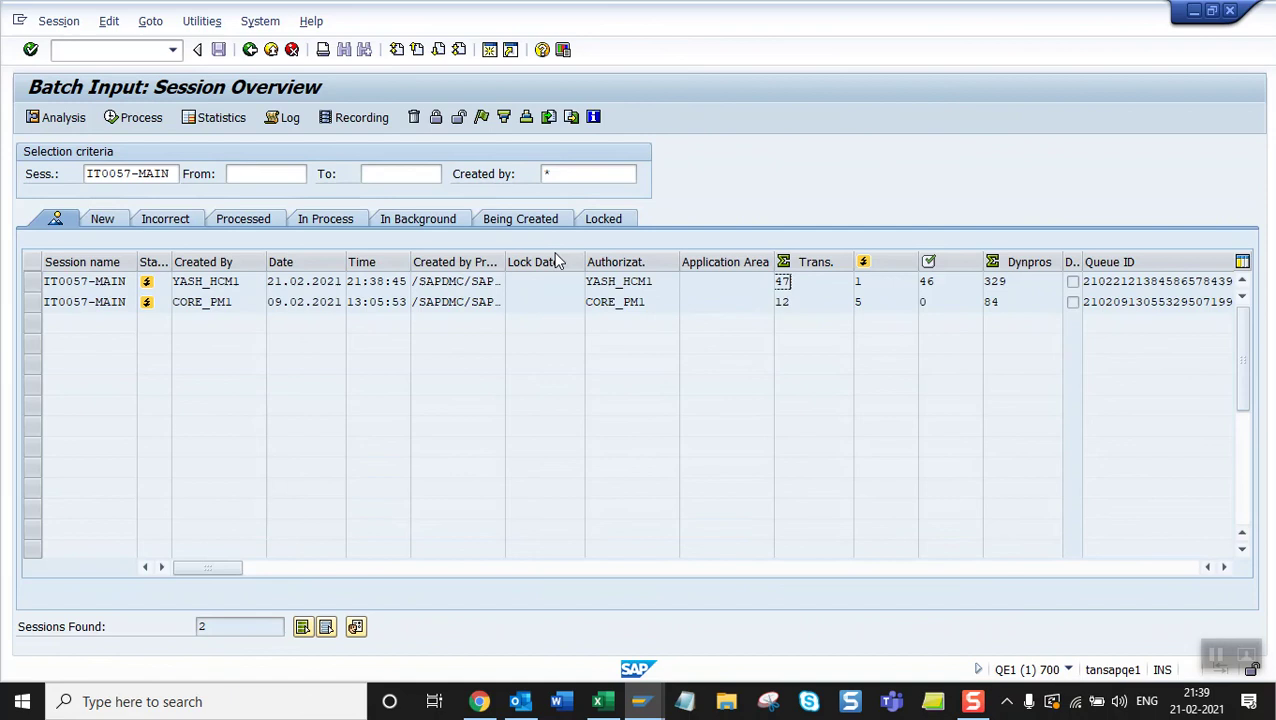